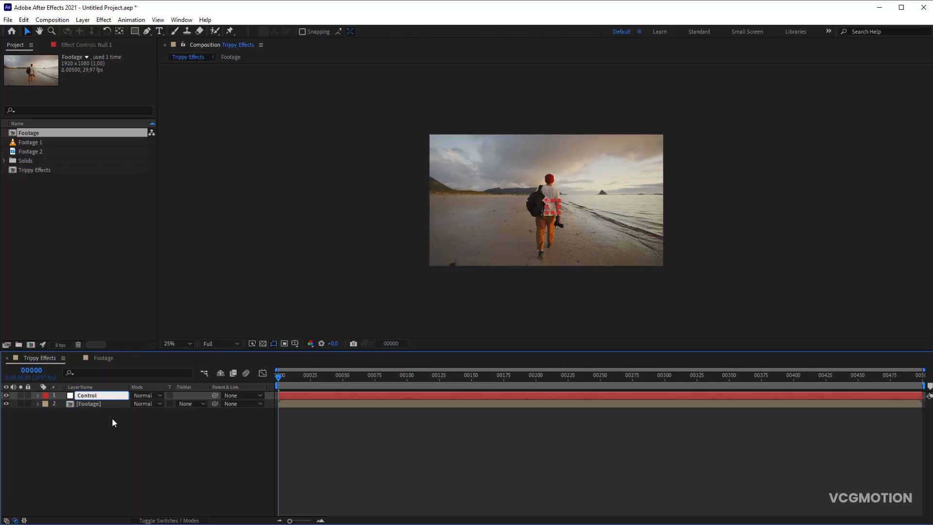
# - Label the Control layer Orange and add a Slider Control effect to it named Black And White
pyautogui.click(45, 396)
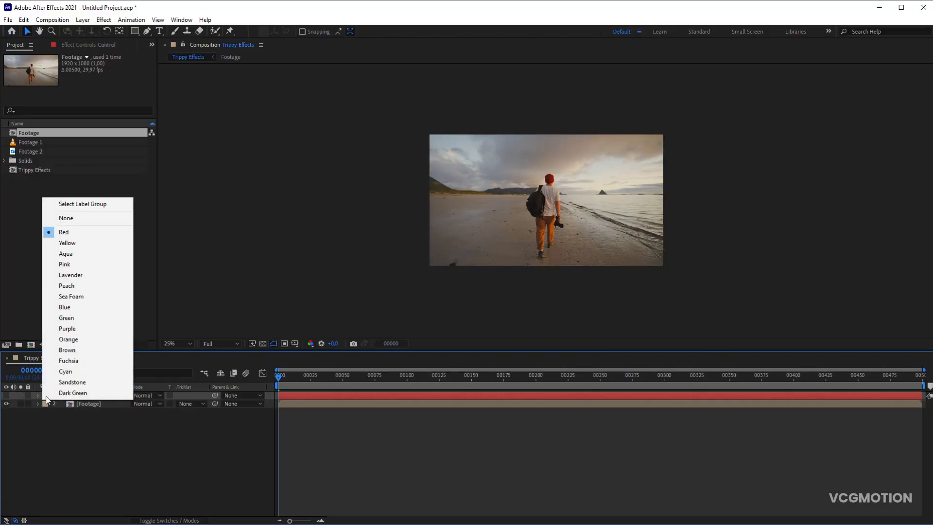
pyautogui.click(74, 340)
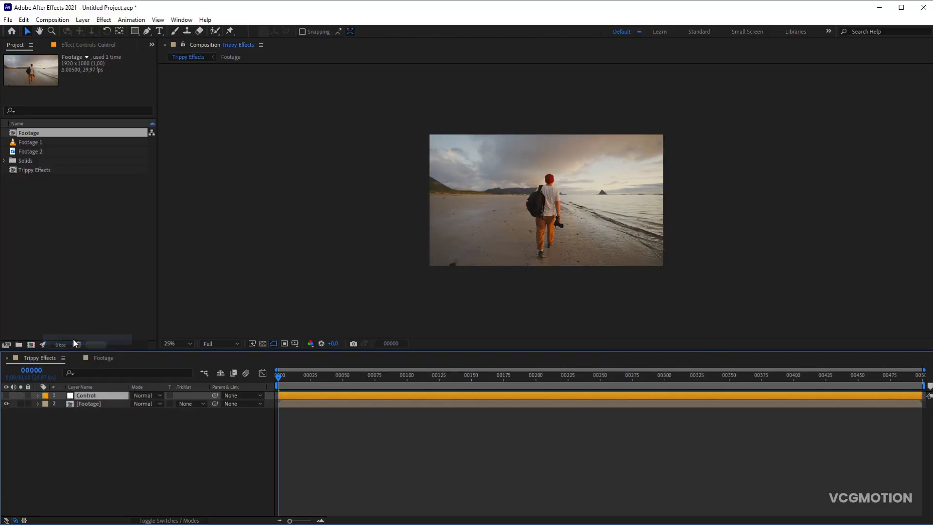
pyautogui.click(103, 20)
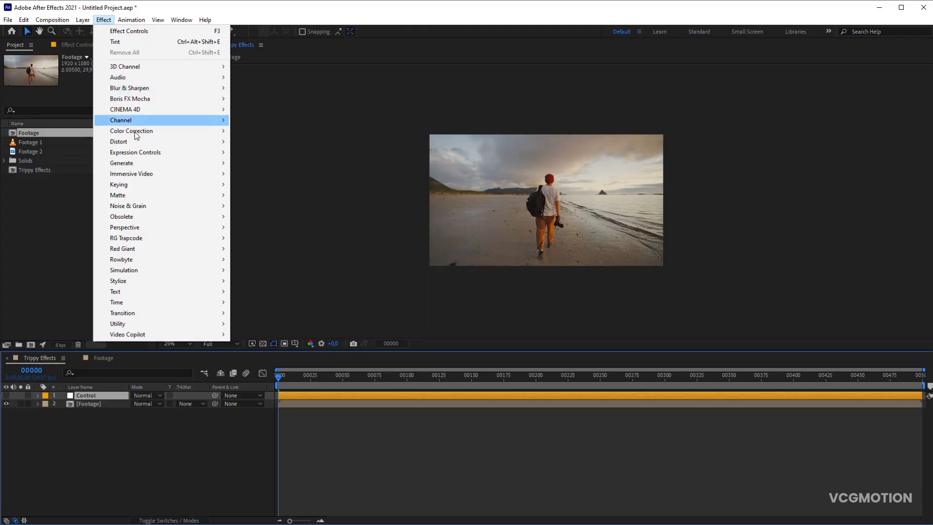
pyautogui.moveTo(138, 152)
pyautogui.click(261, 227)
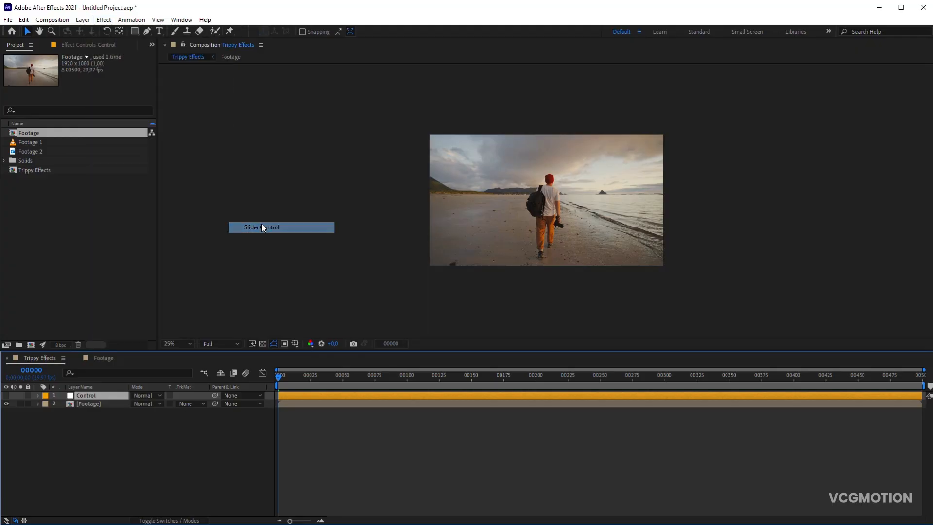
pyautogui.press('Return')
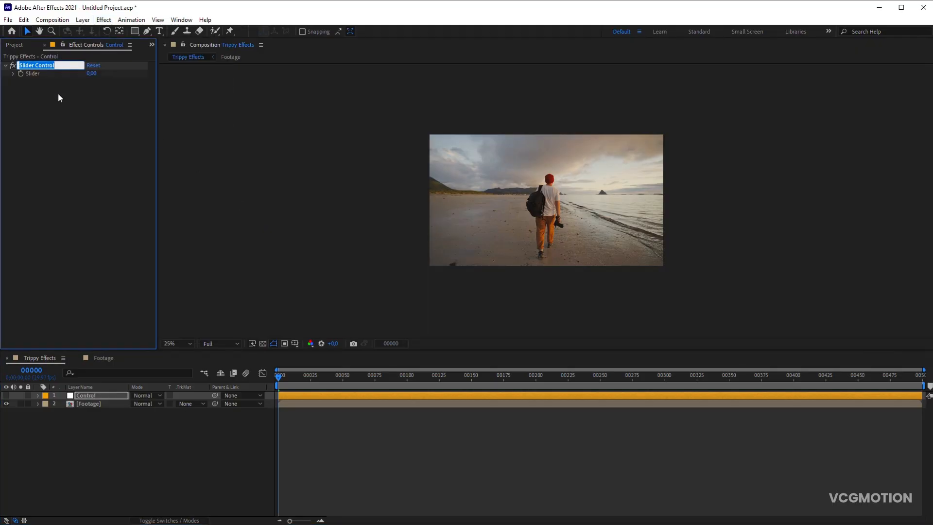
pyautogui.write('Black And White')
pyautogui.press('Return')
# - Apply the Tint color correction effect to the Footage layer
pyautogui.click(106, 402)
pyautogui.click(104, 20)
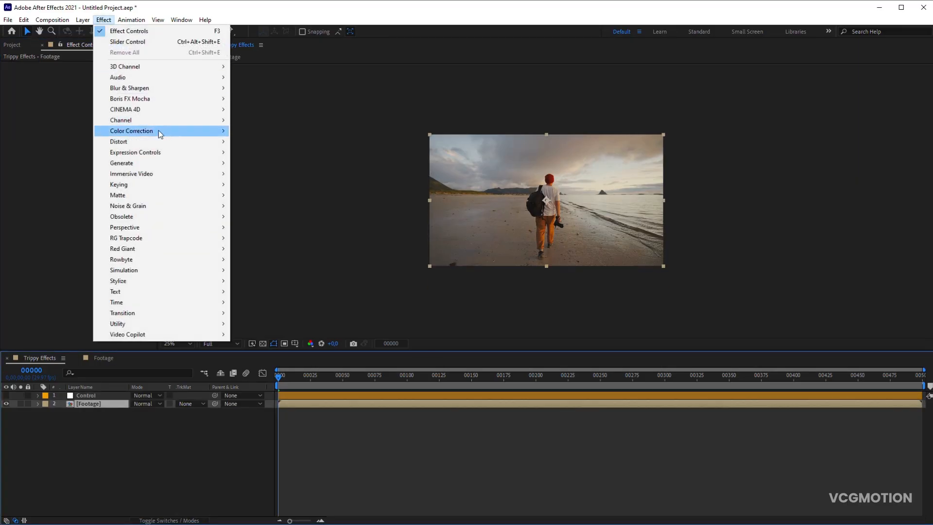
pyautogui.moveTo(158, 131)
pyautogui.click(249, 460)
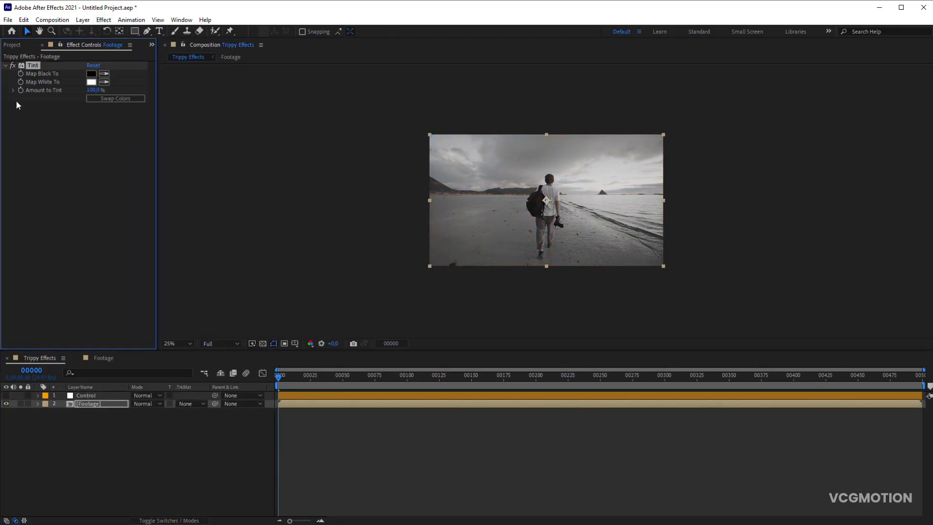
# - Link the Footage layer's Amount to Tint with an expression to the Control layer's Black And White slider
pyautogui.keyDown('alt'); pyautogui.click(21, 90); pyautogui.keyUp('alt')
pyautogui.click(97, 396)
pyautogui.moveTo(159, 453); pyautogui.dragTo(34, 71)
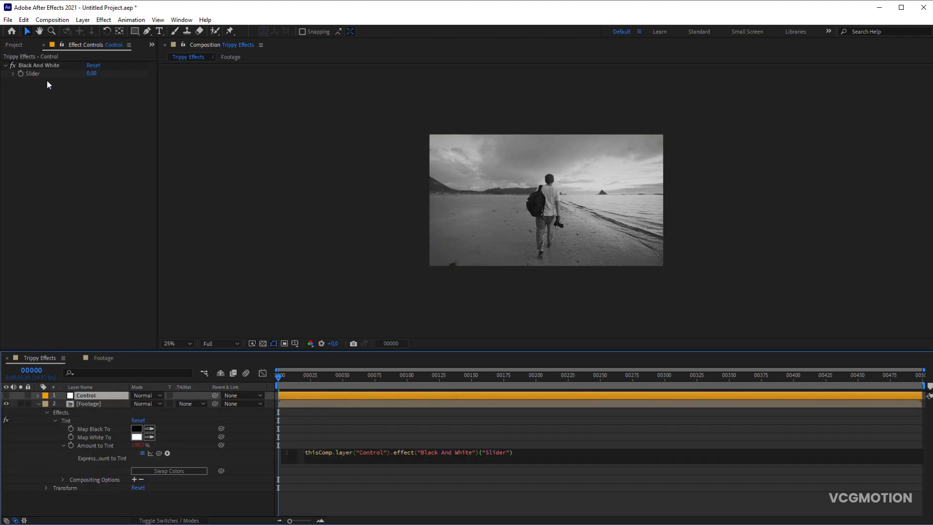
pyautogui.click(256, 437)
pyautogui.click(38, 403)
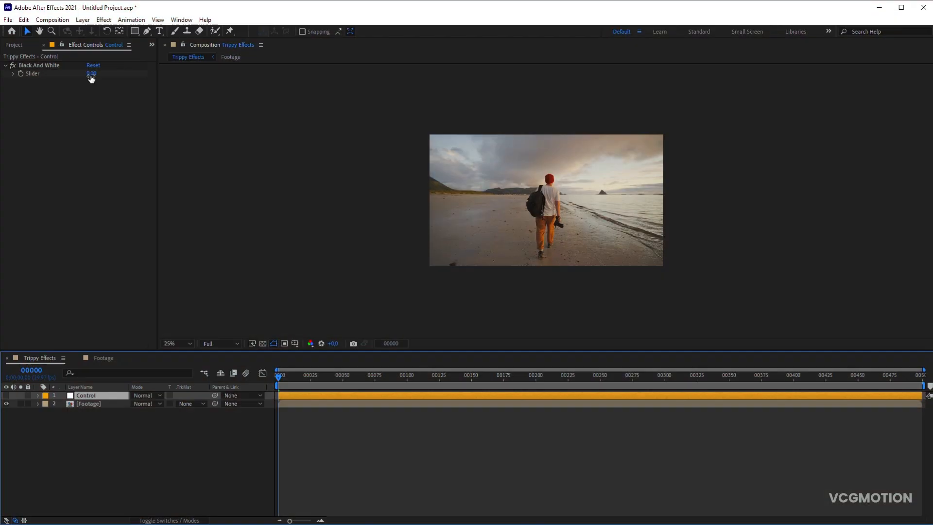
# - Set the Control layer's Black And White slider to 100
pyautogui.click(91, 73)
pyautogui.write('100')
pyautogui.press('Return')
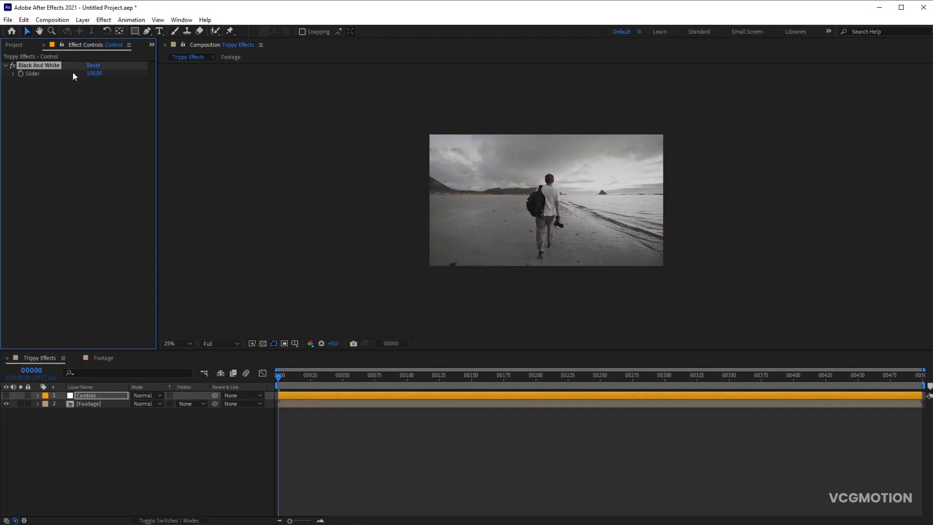
# - Duplicate the Black And White slider control twice, naming the copies Skew and Skew Velocity
pyautogui.hotkey('ctrl', 'd')
pyautogui.press('Return')
pyautogui.write('Skew')
pyautogui.press('Return')
pyautogui.hotkey('ctrl', 'd')
pyautogui.press('Return')
pyautogui.write('Skew Velocity')
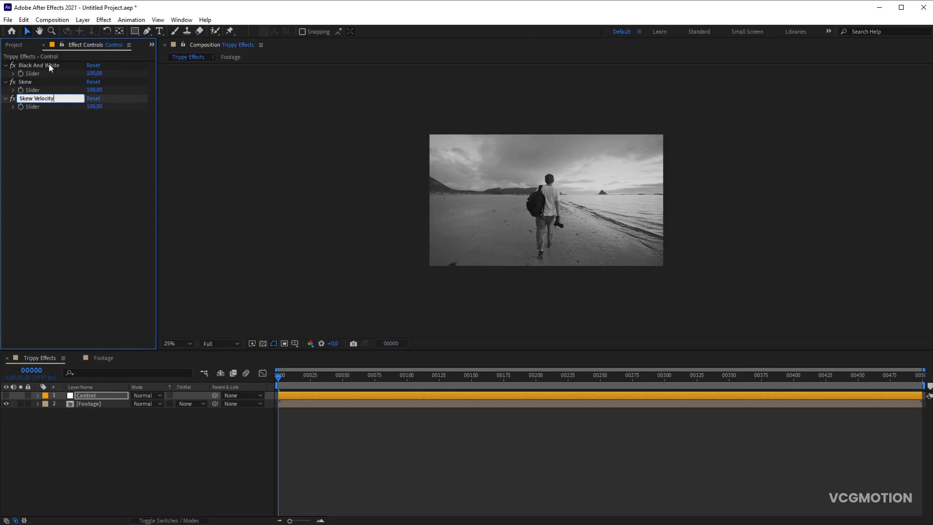
pyautogui.press('Return')
# - Add an Angle Control to the Control layer and name it Skew Offset
pyautogui.click(104, 20)
pyautogui.moveTo(170, 152)
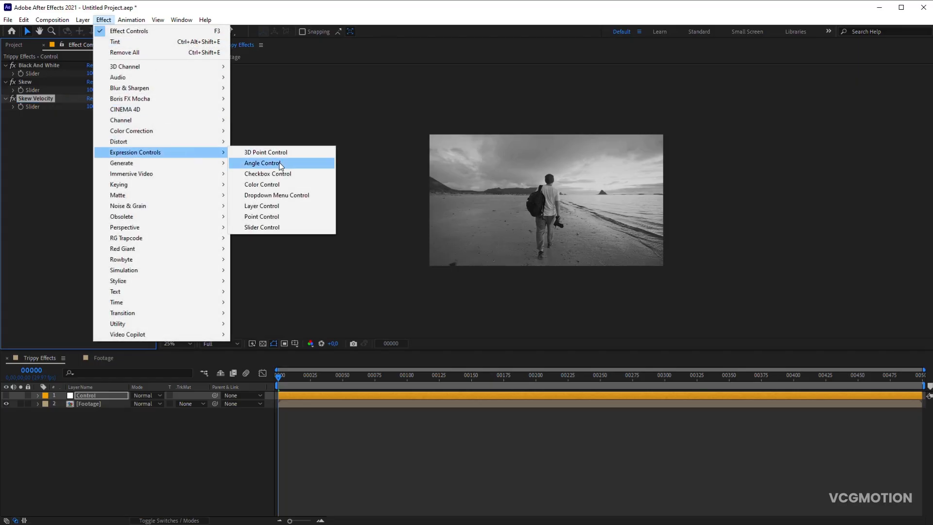
pyautogui.click(258, 161)
pyautogui.press('Return')
pyautogui.write('Skew Offs')
pyautogui.press('Return')
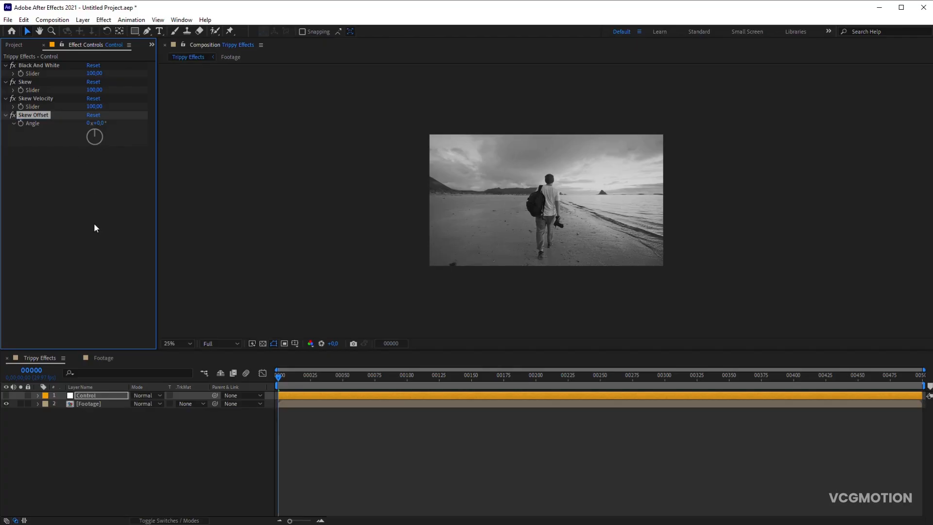
# - Apply the Transform distortion effect to the Footage layer
pyautogui.click(115, 404)
pyautogui.click(103, 20)
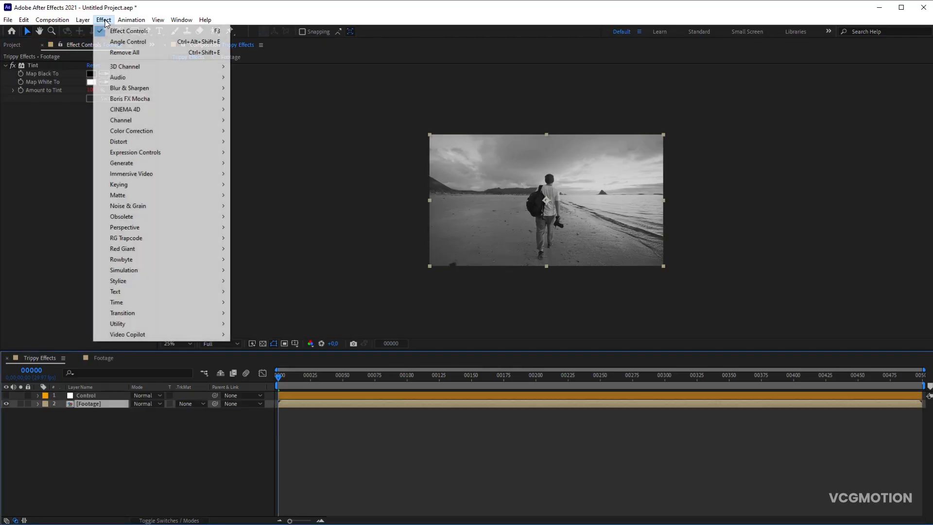
pyautogui.moveTo(146, 142)
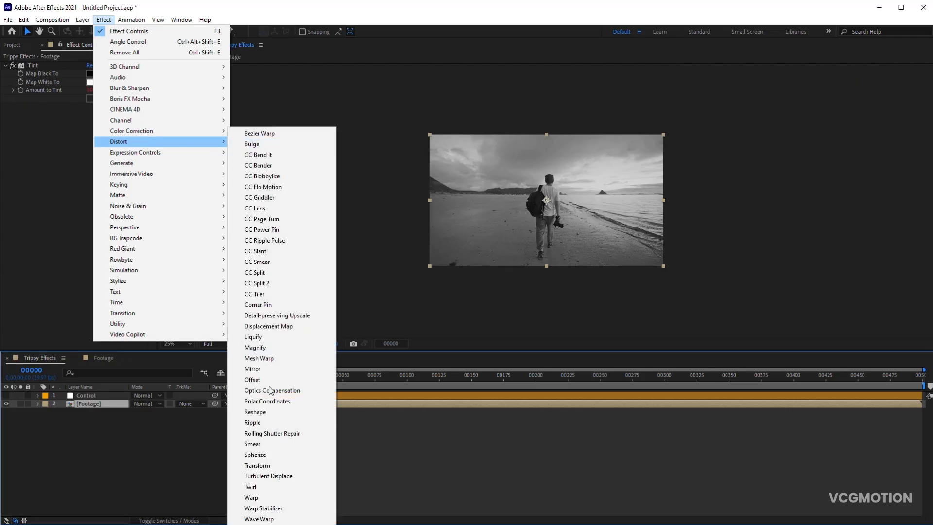
pyautogui.click(270, 466)
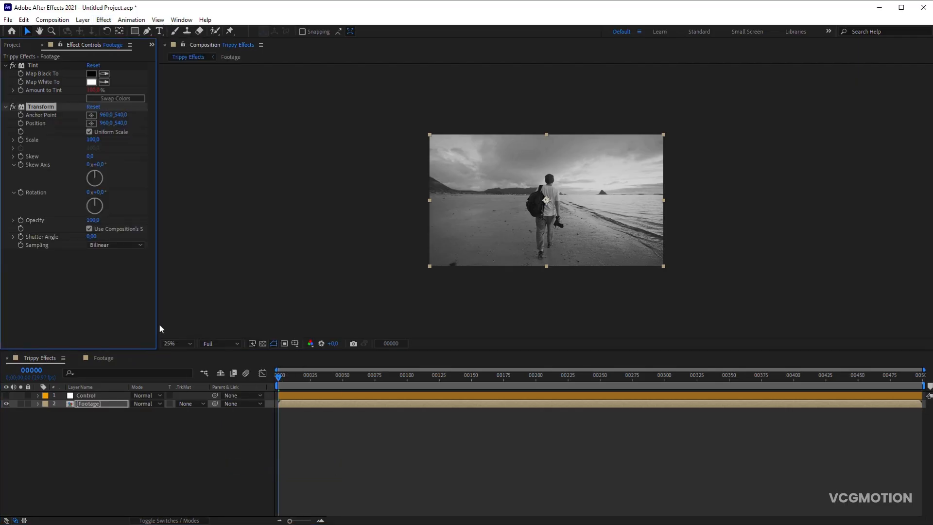
# - Enable expressions on Transform's Skew and Skew Axis, and link Skew to the Control layer's Skew slider divided by 10
pyautogui.keyDown('alt'); pyautogui.click(20, 156); pyautogui.keyUp('alt')
pyautogui.keyDown('alt'); pyautogui.click(20, 165); pyautogui.keyUp('alt')
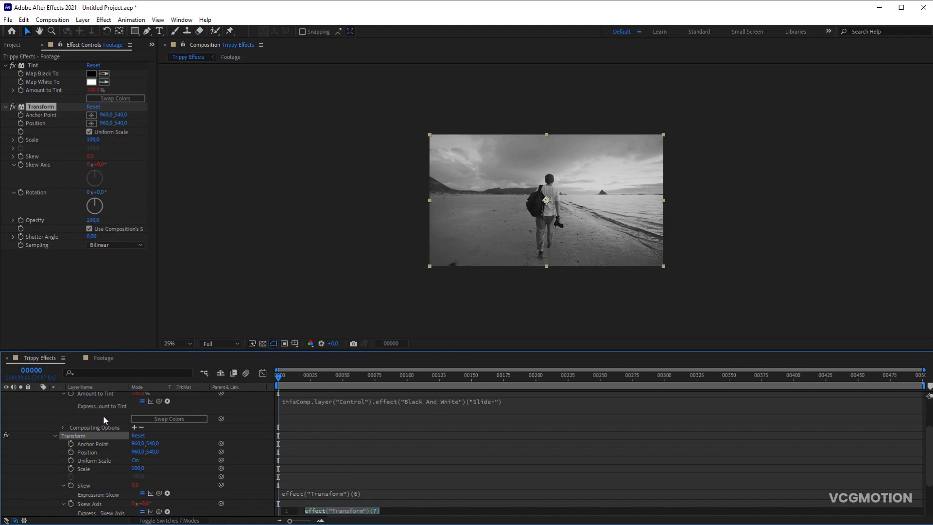
pyautogui.scroll(2, 99, 411)
pyautogui.click(94, 393)
pyautogui.scroll(-2, 174, 430)
pyautogui.scroll(-1, 176, 438)
pyautogui.moveTo(159, 470); pyautogui.dragTo(39, 89)
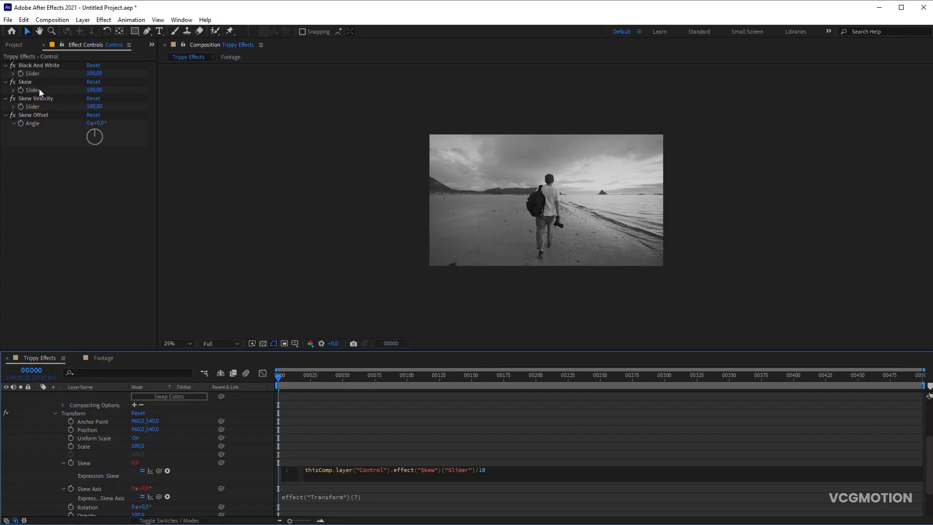
pyautogui.click(251, 438)
# - Set the Skew Axis expression to the Skew Offset angle *3 + time*5* the Skew Velocity slider, and check the motion up to frame 30
pyautogui.scroll(-1, 189, 455)
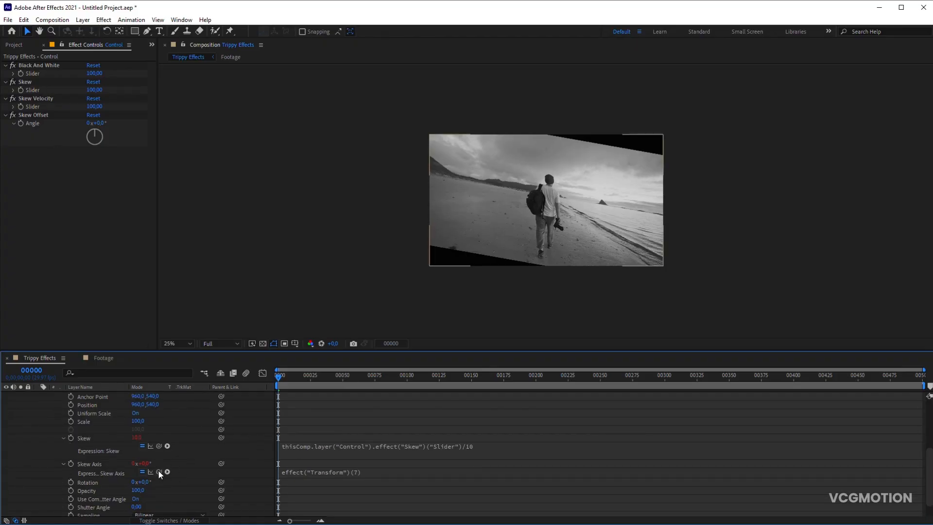
pyautogui.moveTo(158, 472); pyautogui.dragTo(52, 123)
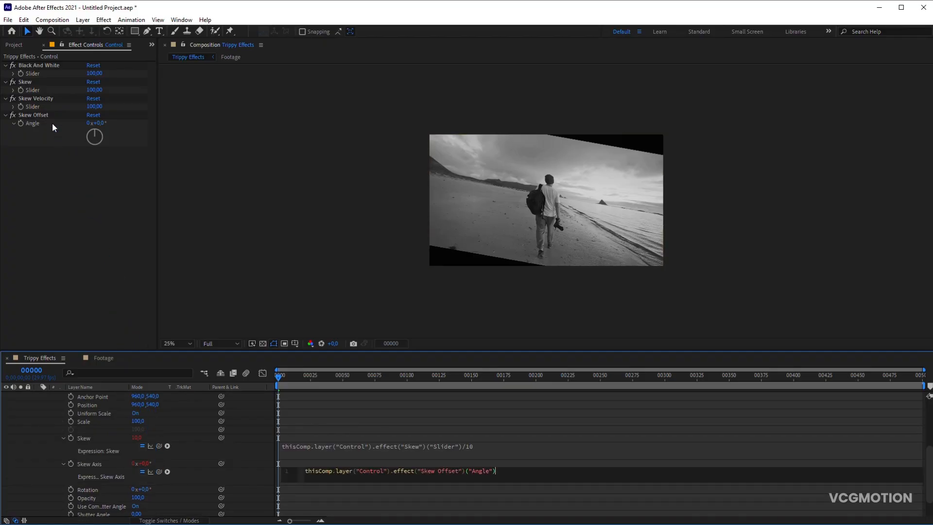
pyautogui.write('*3+time*5*')
pyautogui.moveTo(159, 472); pyautogui.dragTo(47, 110)
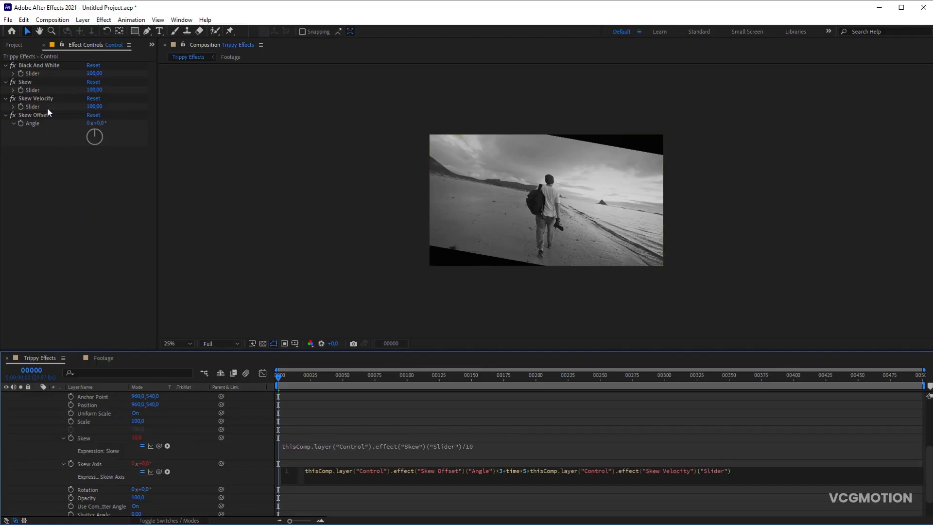
pyautogui.click(249, 421)
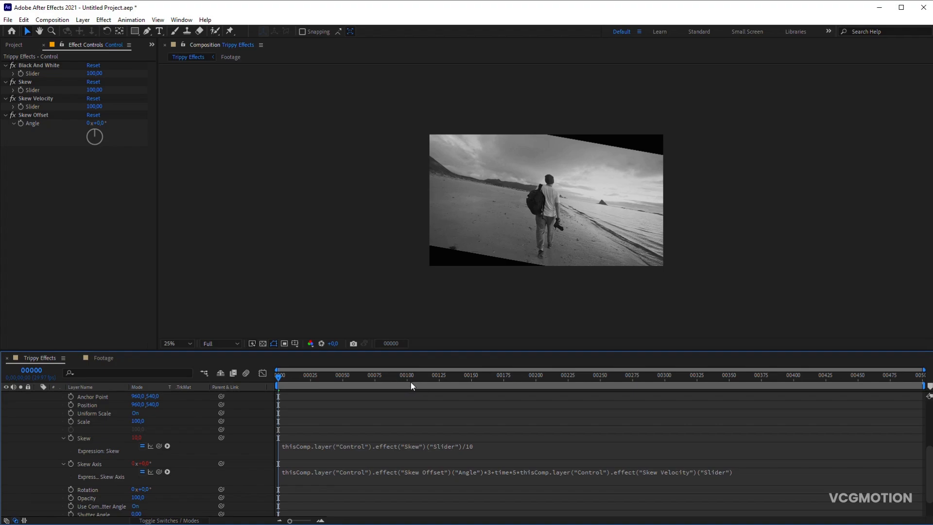
pyautogui.moveTo(279, 377); pyautogui.dragTo(317, 381)
pyautogui.scroll(4, 100, 402)
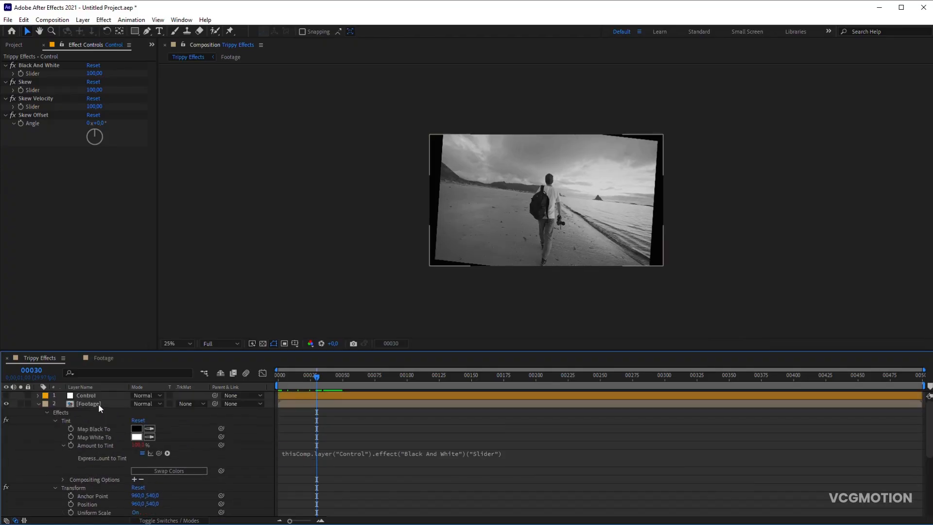
pyautogui.click(38, 404)
# - Apply Motion Tile to the Footage layer above Transform, with Output Width and Output Height of 140 and Mirror Edges enabled
pyautogui.click(84, 404)
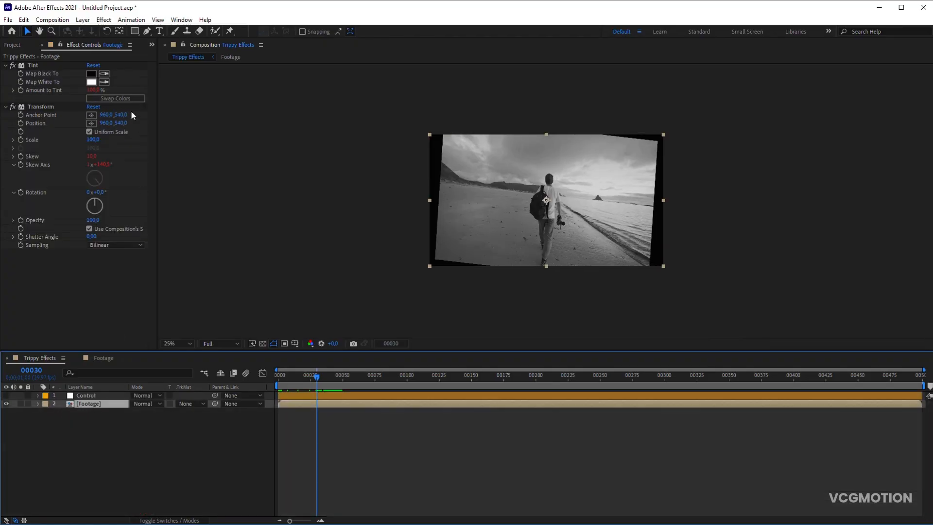
pyautogui.click(103, 19)
pyautogui.moveTo(146, 281)
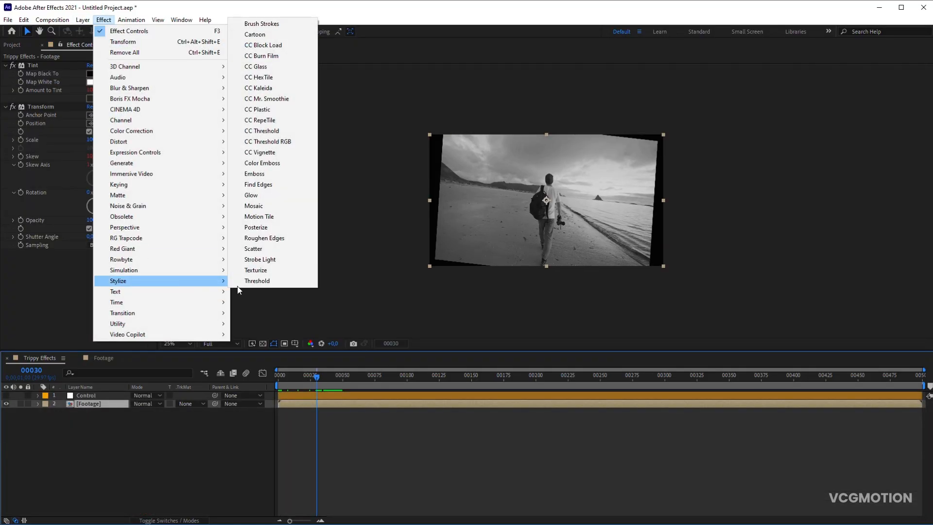
pyautogui.click(270, 216)
pyautogui.click(94, 287)
pyautogui.click(93, 294)
pyautogui.write('140,0')
pyautogui.click(89, 304)
pyautogui.moveTo(44, 240); pyautogui.dragTo(58, 98)
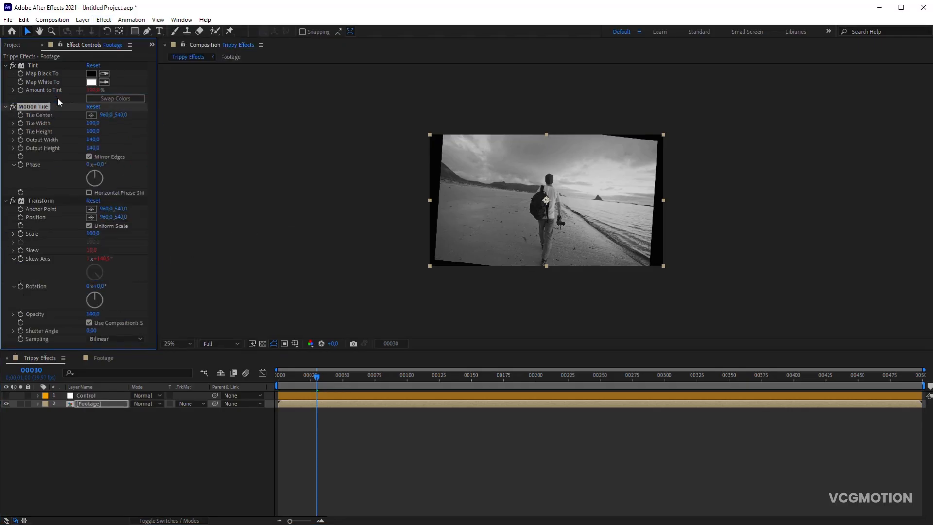
# - Set the Control layer's Skew slider to 30 and Skew Velocity to 20, and preview a work area ending at frame 150
pyautogui.moveTo(403, 378); pyautogui.dragTo(471, 383)
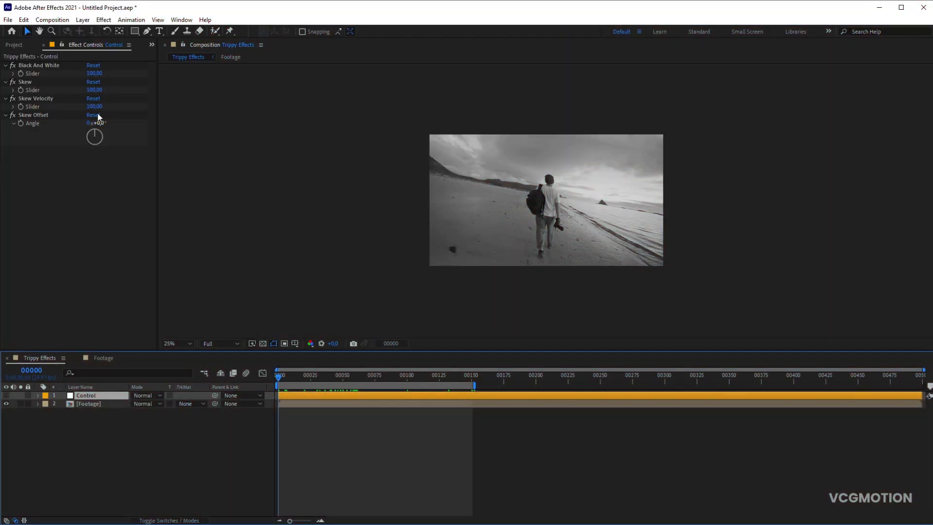
pyautogui.click(94, 90)
pyautogui.write('30')
pyautogui.click(95, 107)
pyautogui.write('20')
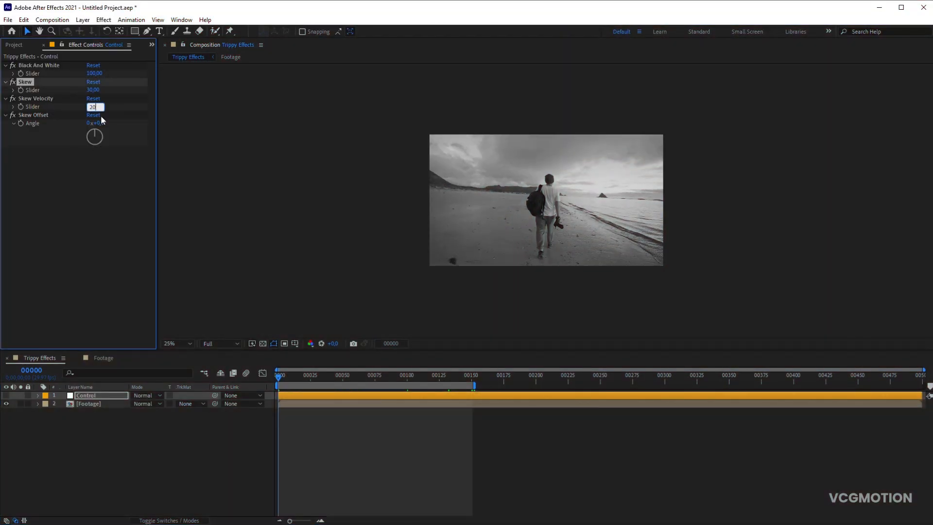
pyautogui.click(140, 440)
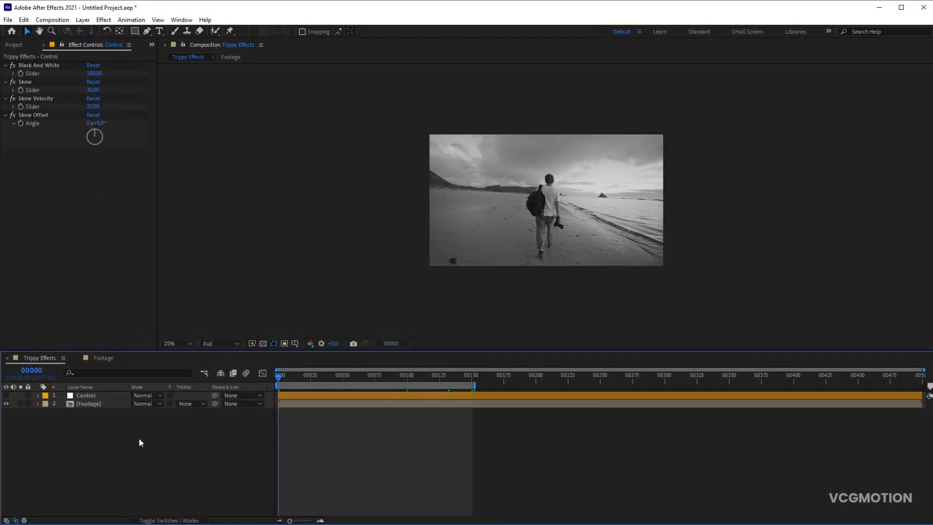
pyautogui.press('KP_0')
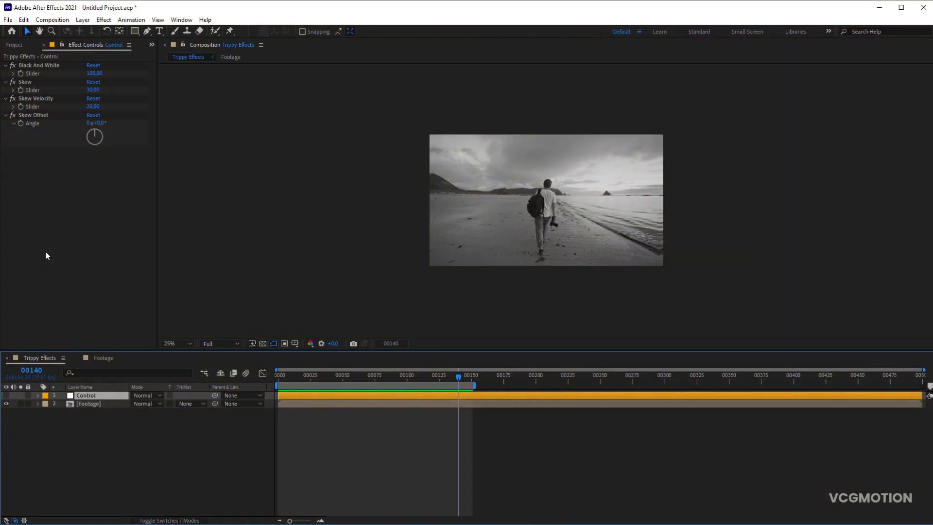
# - Paste a copy of the Skew Velocity slider control below Skew Offset and name it Lens Distortion
pyautogui.click(39, 98)
pyautogui.hotkey('ctrl', 'c')
pyautogui.click(48, 114)
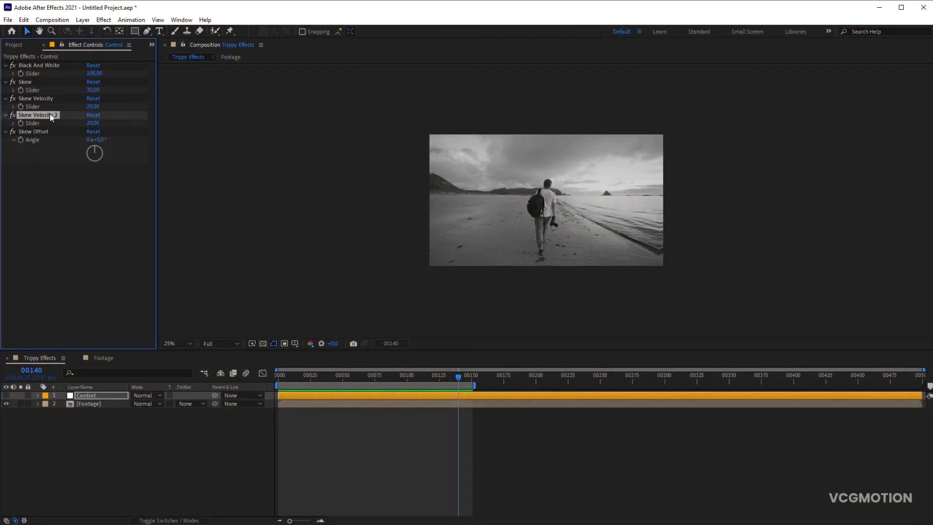
pyautogui.hotkey('ctrl', 'v')
pyautogui.press('Return')
pyautogui.write('Len')
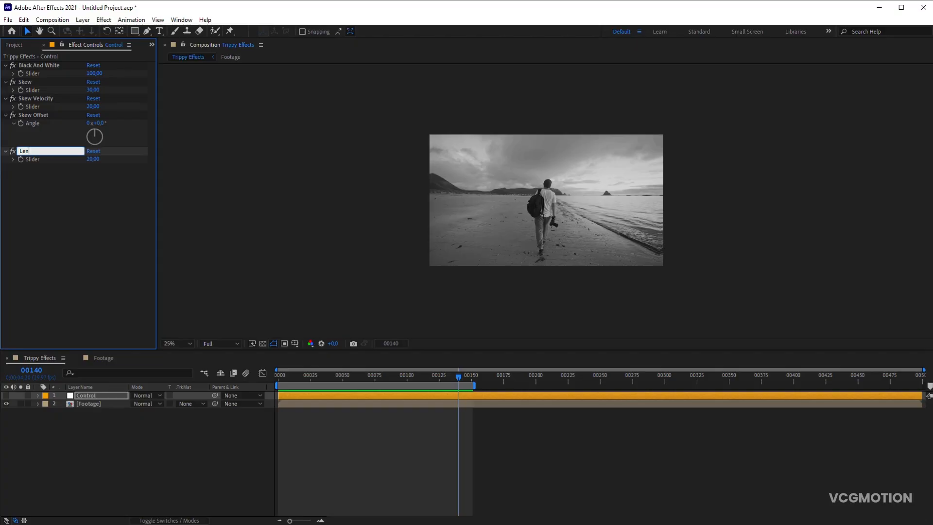
pyautogui.write('s Distortion')
pyautogui.press('Return')
# - Duplicate the Lens Distortion slider control and name the copy Lens Distortion Velocity
pyautogui.hotkey('ctrl', 'd')
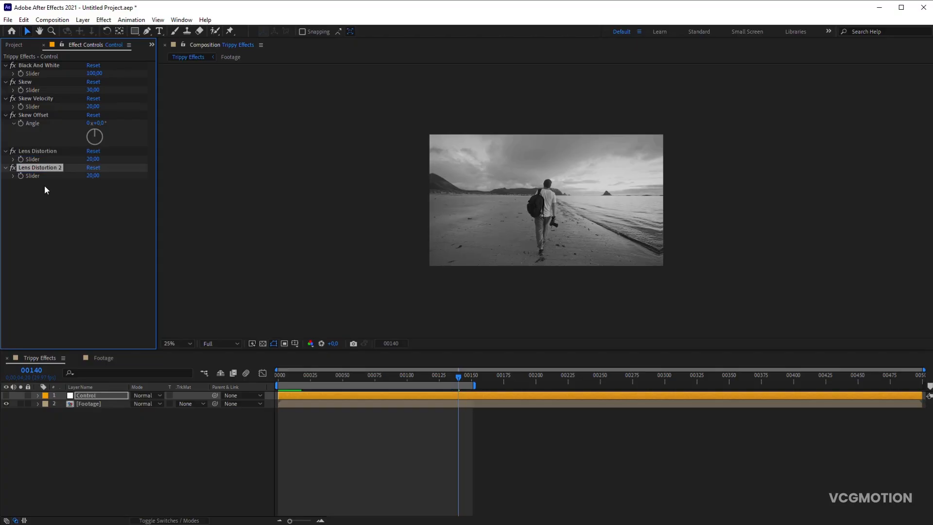
pyautogui.press('Return')
pyautogui.write('Lens Distortion Velocity')
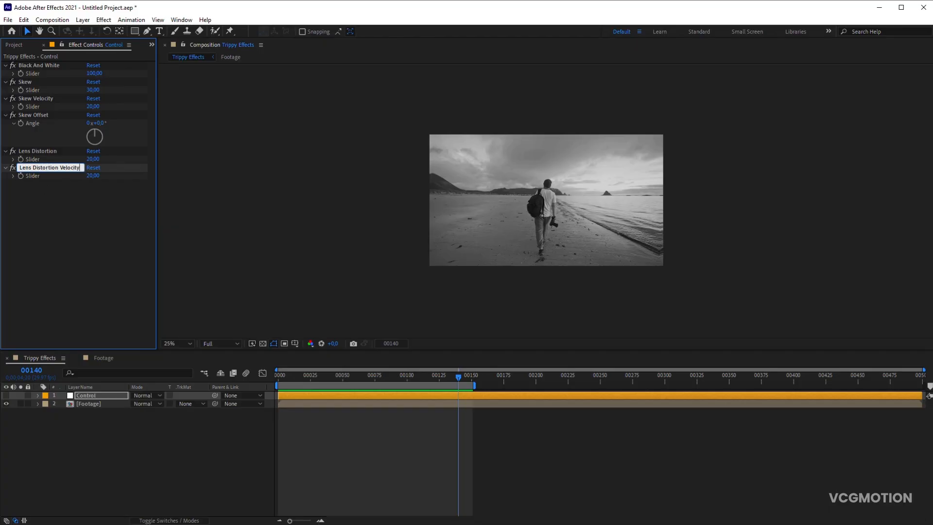
pyautogui.press('Return')
# - Duplicate the Lens Distortion Velocity slider control and name the copy Random Seed
pyautogui.hotkey('ctrl', 'd')
pyautogui.press('Return')
pyautogui.write('R')
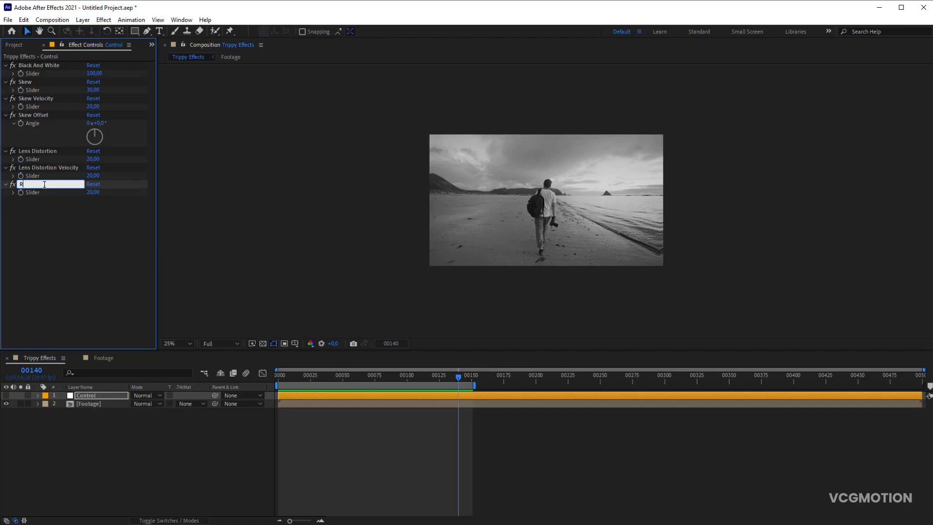
pyautogui.write('andom Seed')
pyautogui.press('Return')
# - Apply the CC Lens distortion effect to the Footage layer and set its Size to 150
pyautogui.click(99, 410)
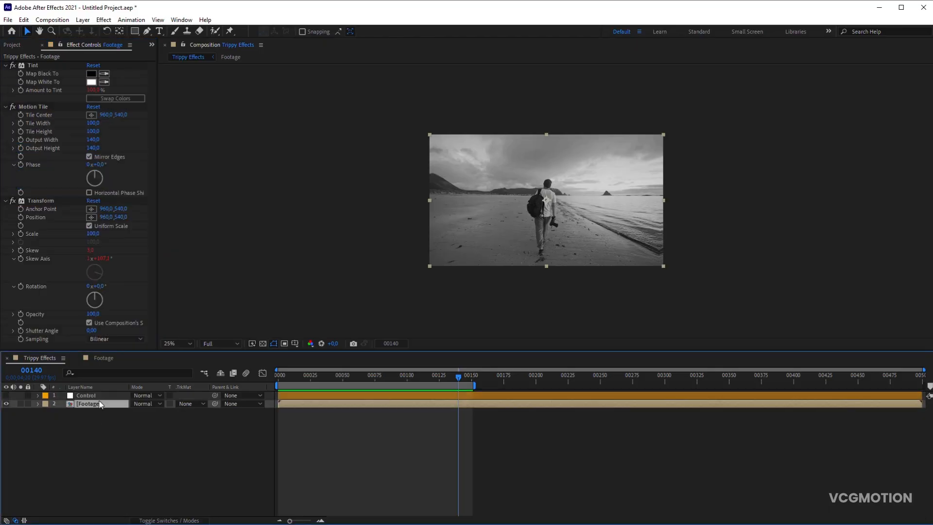
pyautogui.click(103, 19)
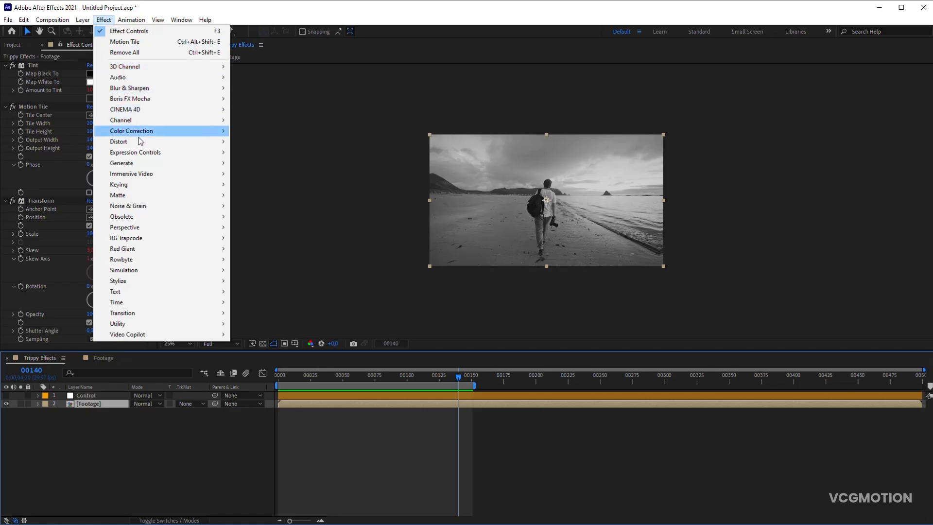
pyautogui.moveTo(143, 141)
pyautogui.click(289, 206)
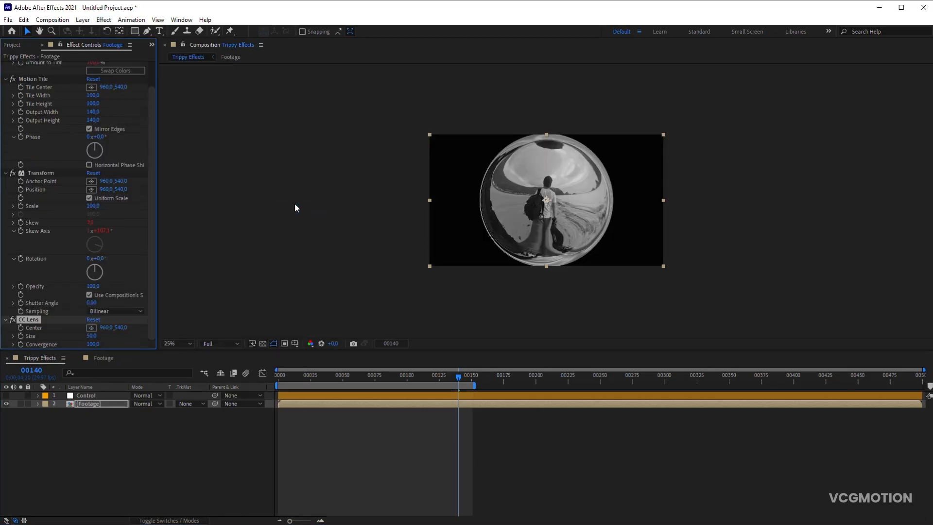
pyautogui.click(94, 336)
pyautogui.write('150')
pyautogui.press('Return')
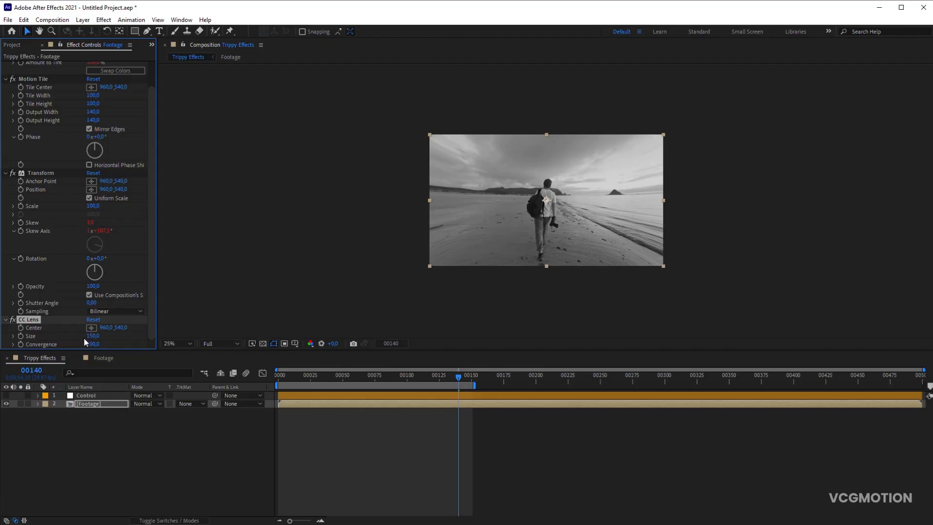
# - Enable expressions on CC Lens Center and Convergence, and show the Control layer's effect controls
pyautogui.keyDown('alt'); pyautogui.click(21, 328); pyautogui.keyUp('alt')
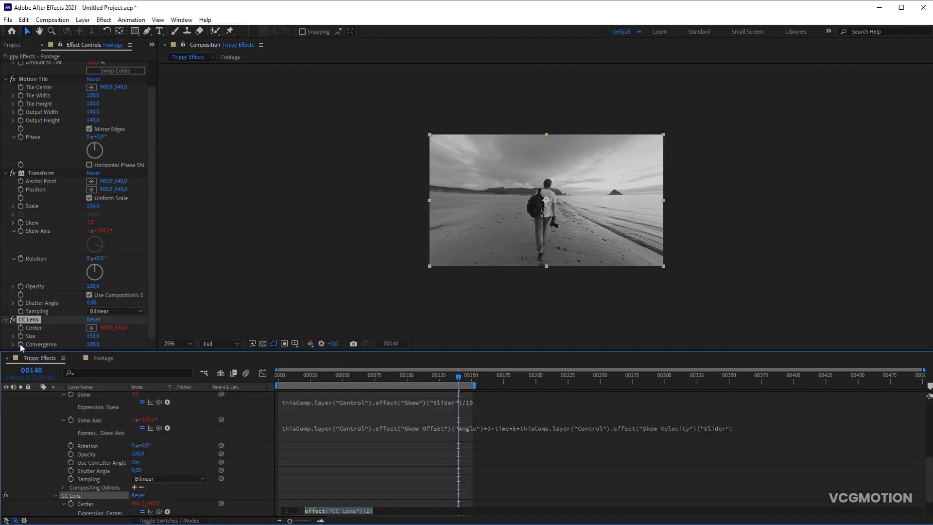
pyautogui.keyDown('alt'); pyautogui.click(21, 344); pyautogui.keyUp('alt')
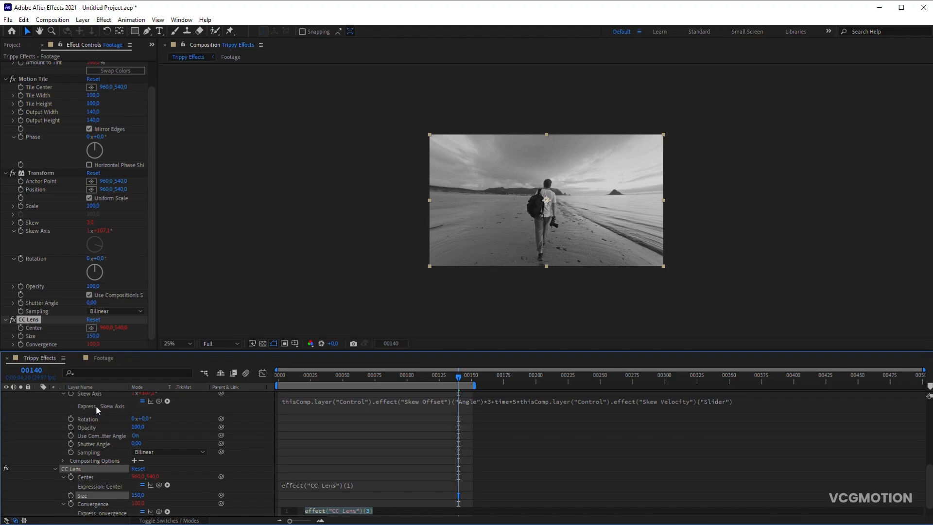
pyautogui.scroll(5, 96, 405)
pyautogui.scroll(1, 96, 404)
pyautogui.click(93, 398)
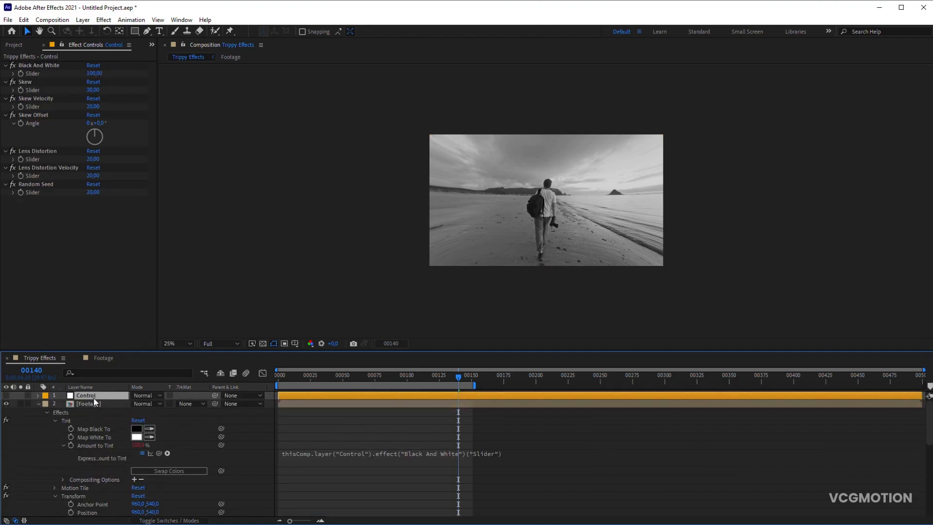
# - Start the CC Lens Center expression with a seedRandom line using the Control layer's Random Seed slider plus index
pyautogui.scroll(-4, 100, 418)
pyautogui.scroll(-4, 99, 418)
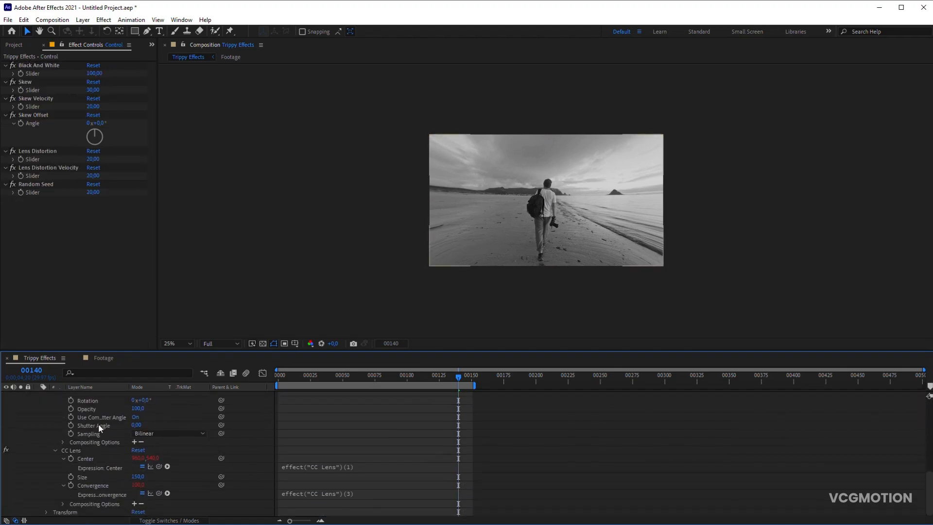
pyautogui.click(315, 468)
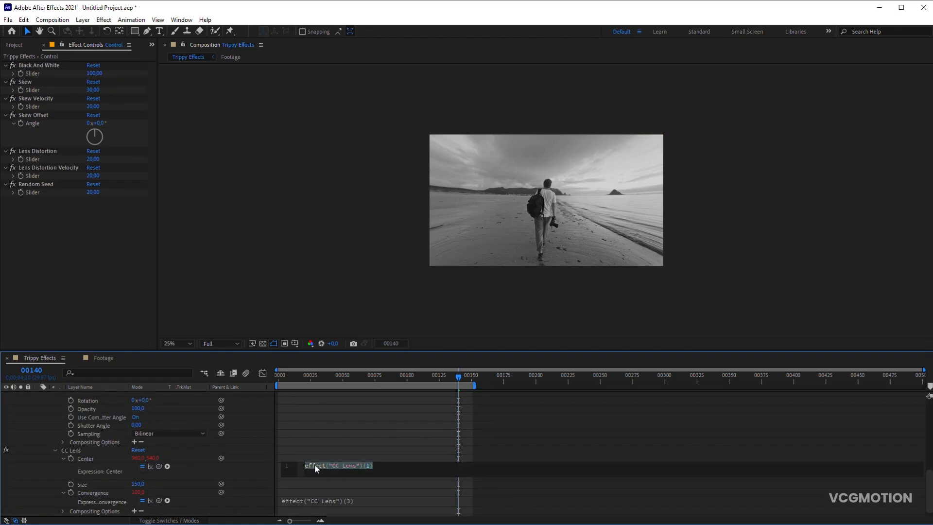
pyautogui.write('seedRando')
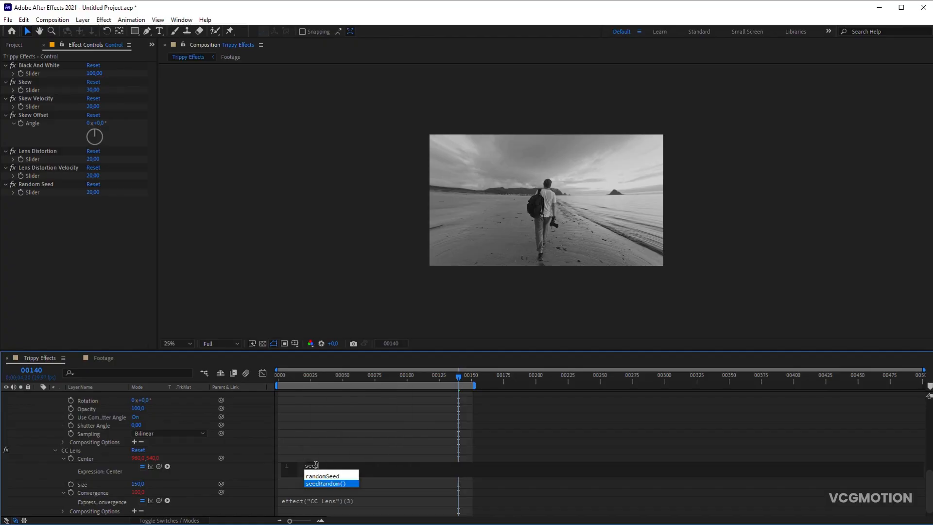
pyautogui.write('m(')
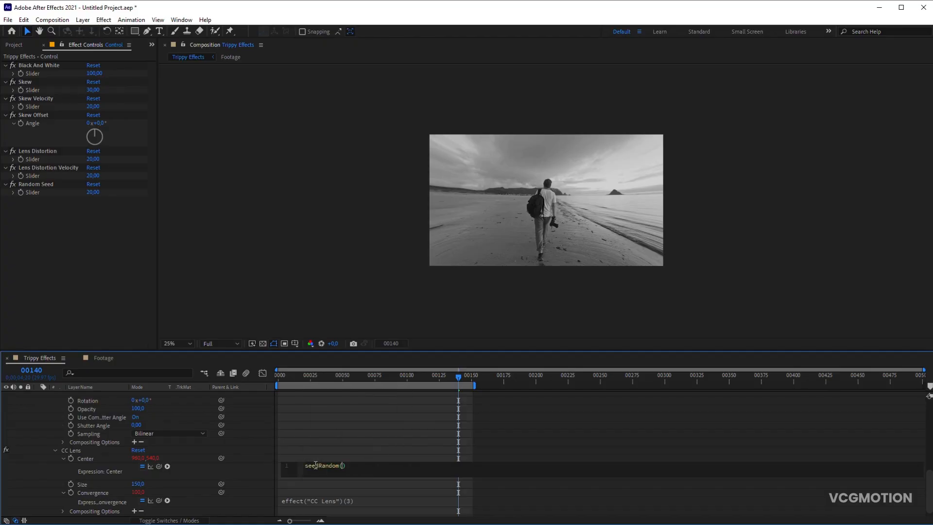
pyautogui.moveTo(159, 467); pyautogui.dragTo(44, 193)
pyautogui.write('+index')
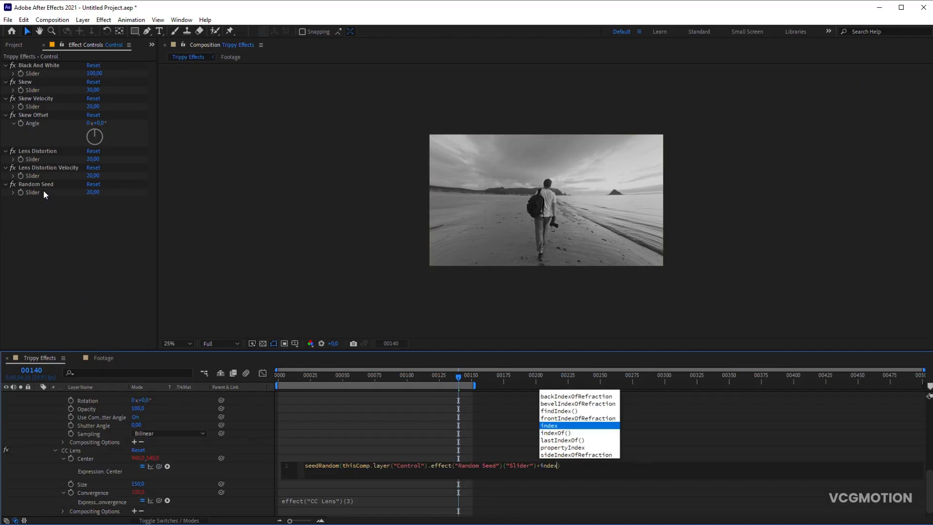
pyautogui.press('Down')
pyautogui.press('Down')
pyautogui.press('Down')
pyautogui.press('Down')
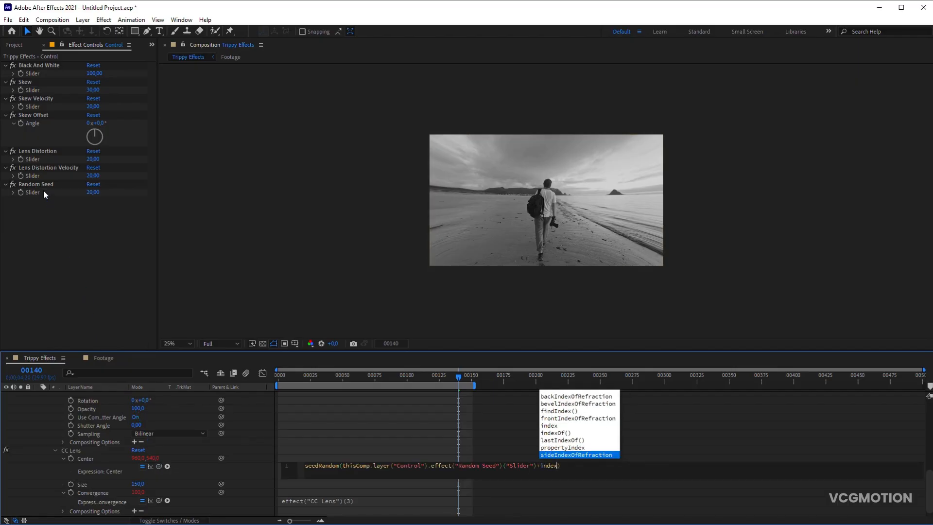
pyautogui.press('Right')
pyautogui.press('Return')
# - Add a second line to the Center expression: a wiggle with the Lens Distortion Velocity slider divided by 20 as frequency and 200 as amplitude
pyautogui.write('wiggle')
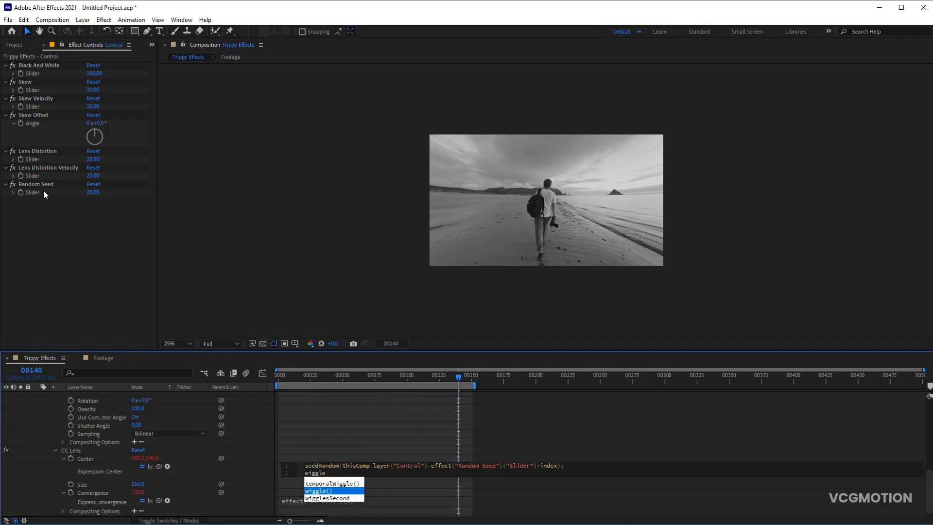
pyautogui.press('Return')
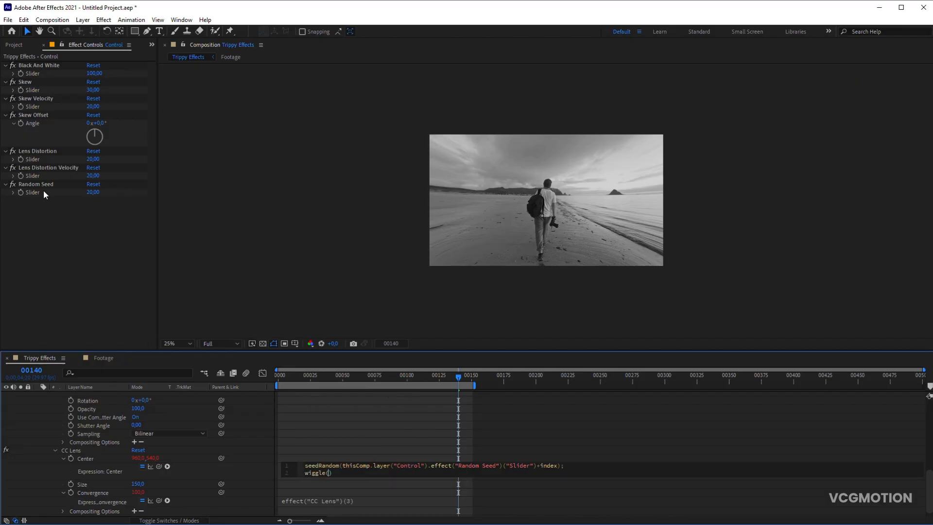
pyautogui.moveTo(162, 465); pyautogui.dragTo(48, 176)
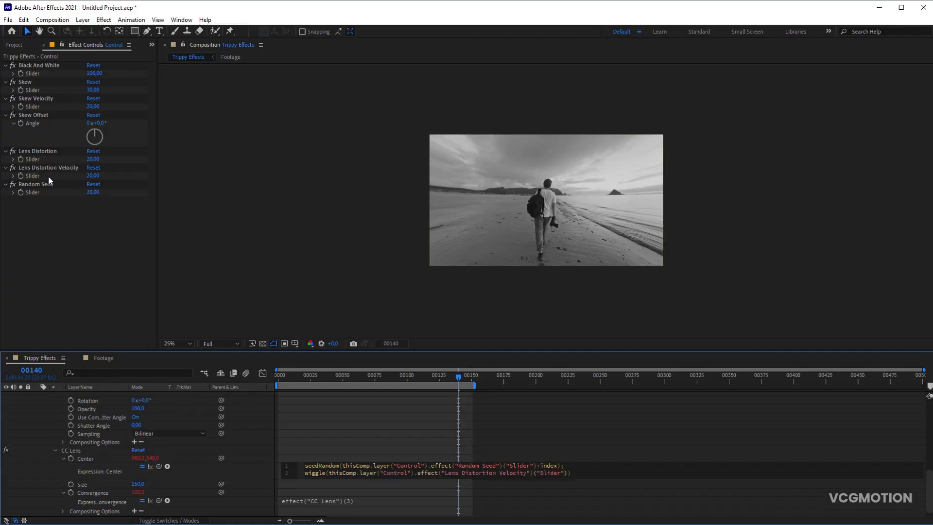
pyautogui.write('/20,200')
pyautogui.click(253, 437)
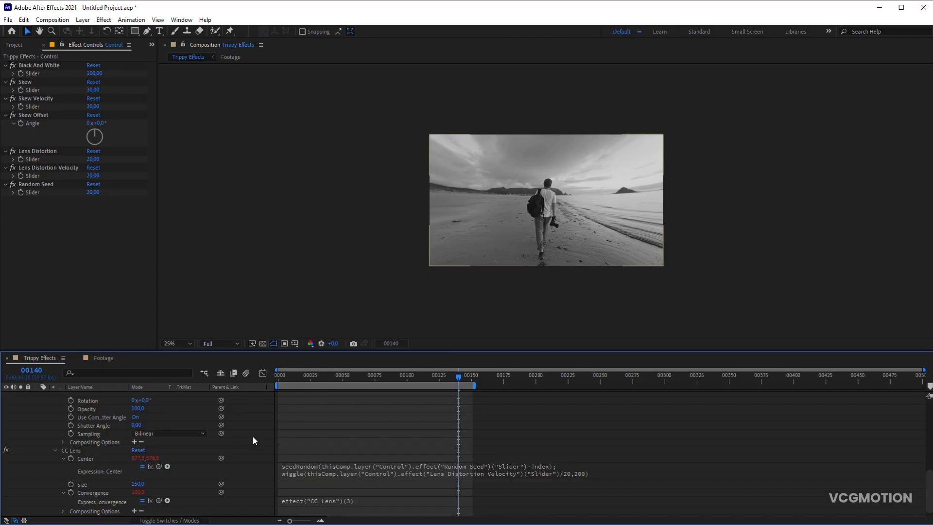
# - Link CC Lens Convergence to the Control layer's Lens Distortion slider and collapse the Footage layer's properties
pyautogui.moveTo(159, 501); pyautogui.dragTo(37, 157)
pyautogui.scroll(5, 113, 413)
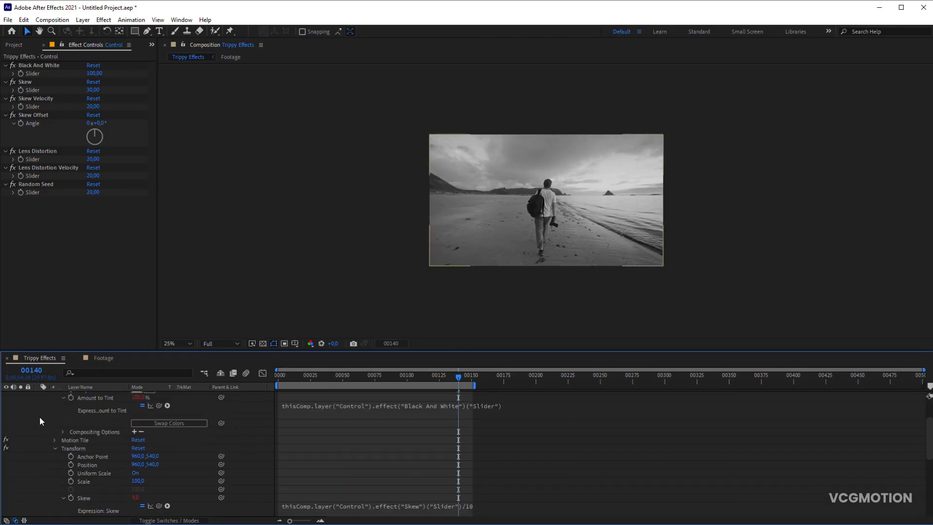
pyautogui.scroll(3, 39, 416)
pyautogui.click(37, 403)
# - Set the Control layer's Lens Distortion to 35, Lens Distortion Velocity to 25 and Random Seed to 52, and preview the animation
pyautogui.click(86, 395)
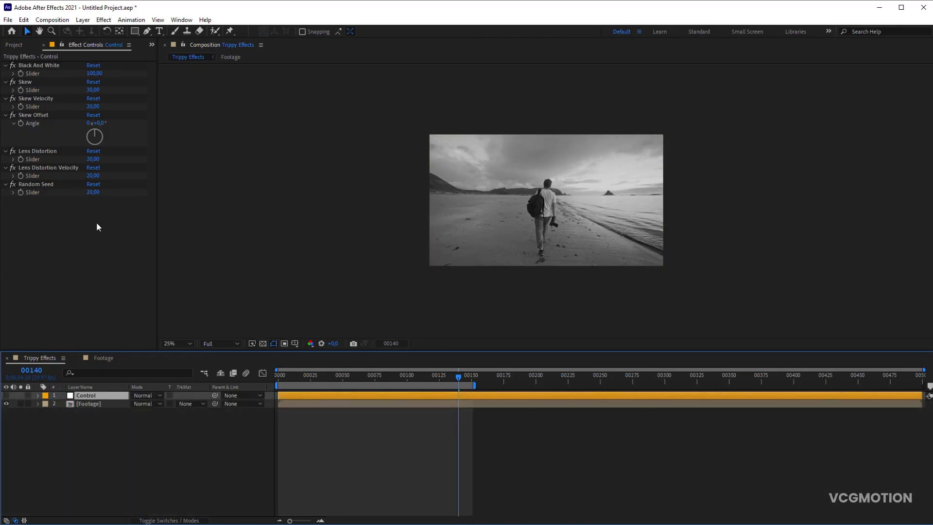
pyautogui.click(93, 159)
pyautogui.click(94, 175)
pyautogui.write('25')
pyautogui.press('Return')
pyautogui.moveTo(97, 193); pyautogui.dragTo(106, 196)
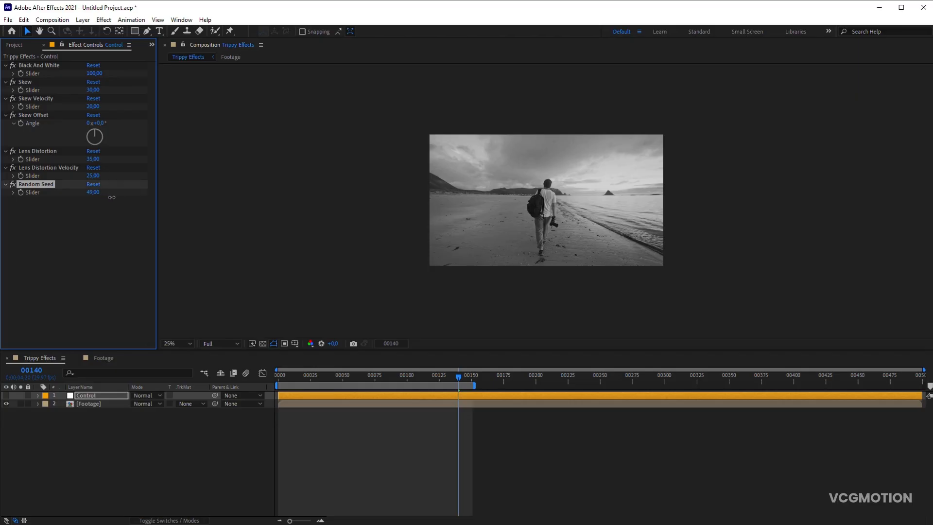
pyautogui.press('space')
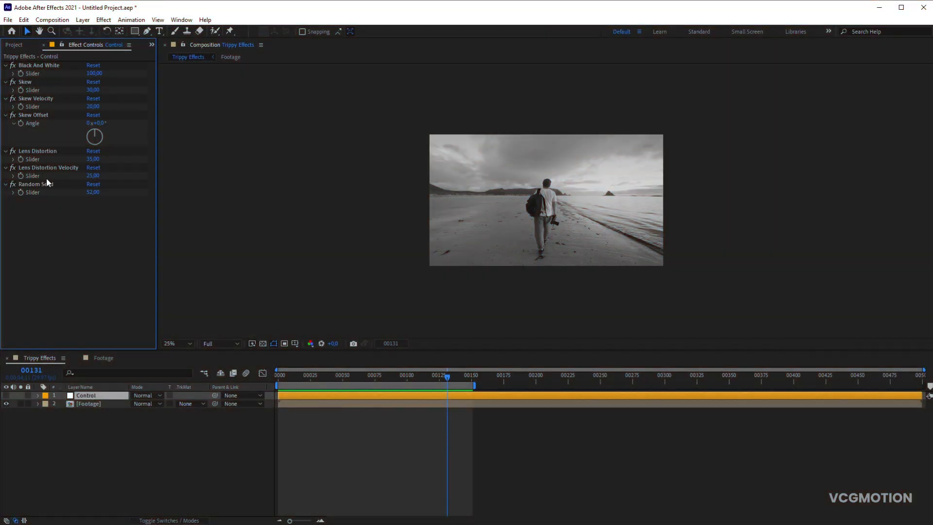
# - Duplicate the Lens Distortion Velocity slider control and name the copy Turbulence
pyautogui.click(52, 167)
pyautogui.hotkey('ctrl', 'd')
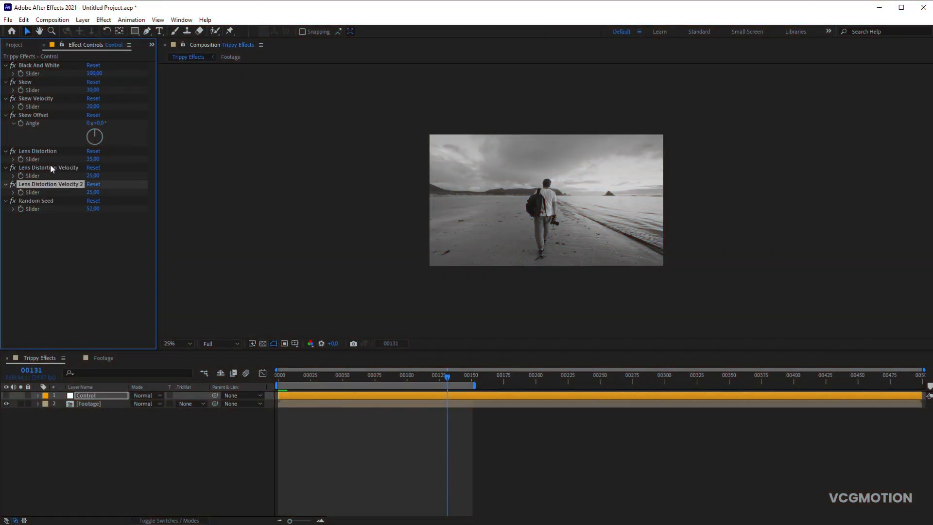
pyautogui.write('Turbulence')
pyautogui.press('Return')
# - Duplicate the Turbulence slider control and name the copy Turbulence Velocity
pyautogui.hotkey('ctrl', 'd')
pyautogui.press('Return')
pyautogui.write('T')
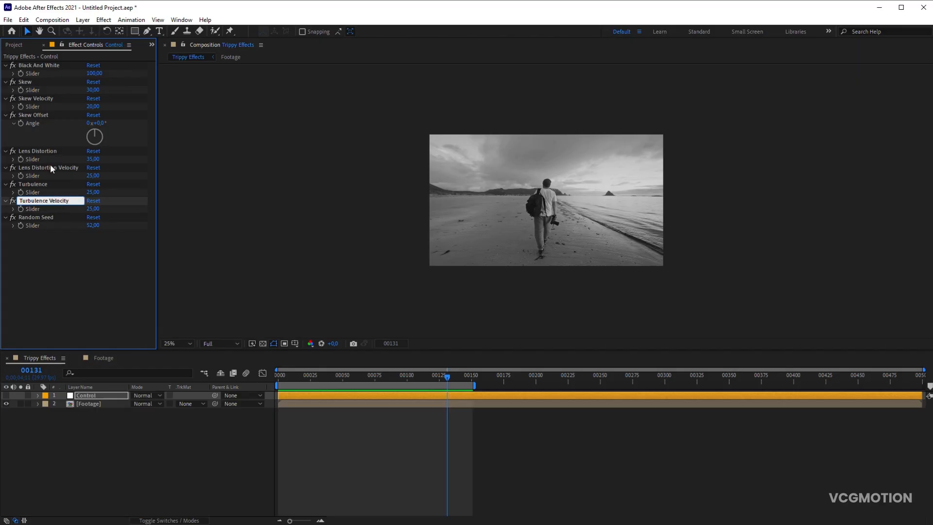
pyautogui.press('Return')
# - Apply the Turbulent Displace effect to the Footage layer
pyautogui.click(92, 404)
pyautogui.click(103, 20)
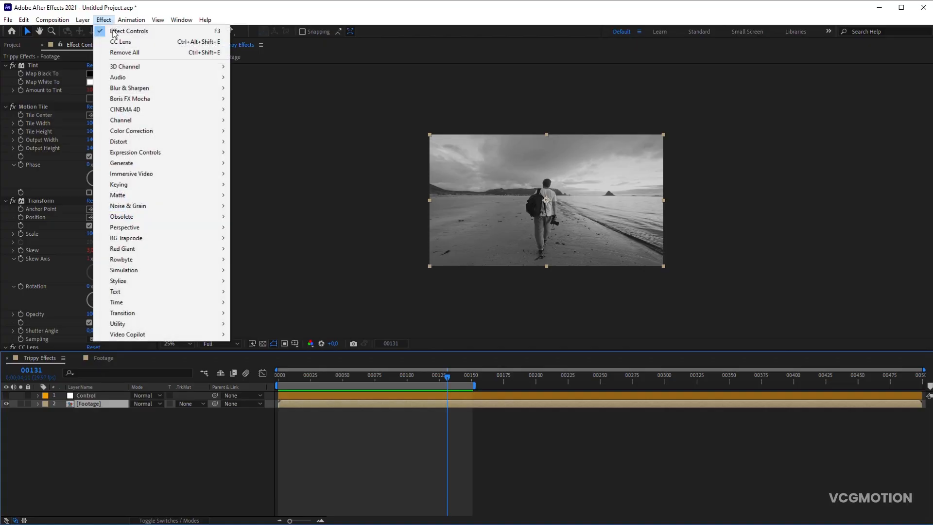
pyautogui.moveTo(145, 146)
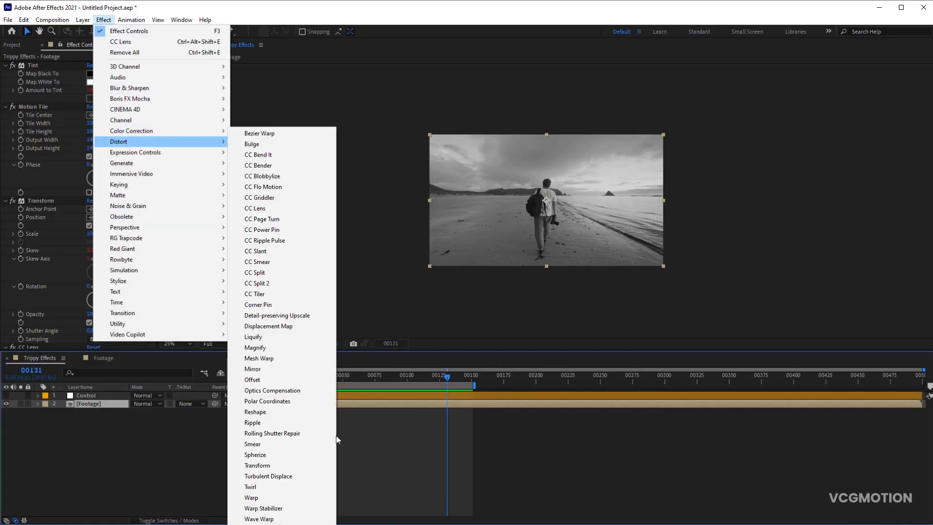
pyautogui.click(292, 477)
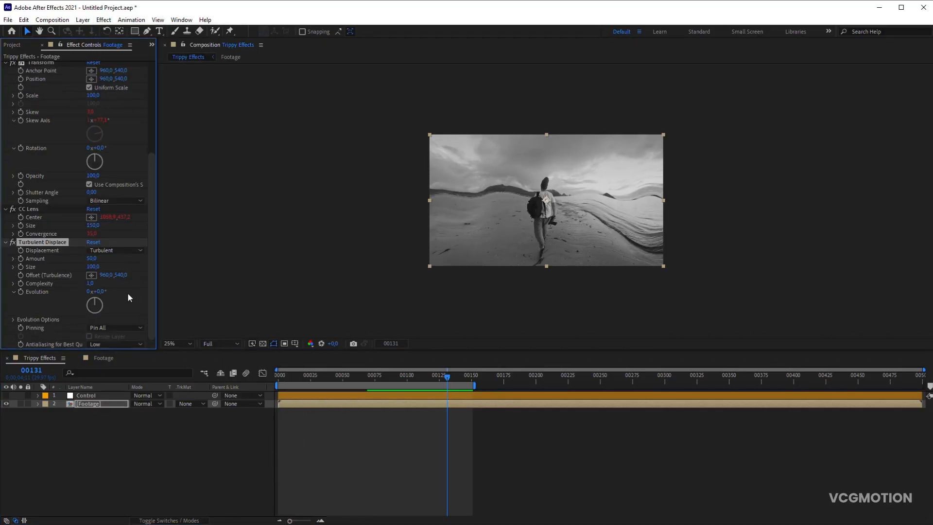
# - Enable expressions on Turbulent Displace Amount, Evolution and Random Seed, and show the Control layer's effect controls
pyautogui.keyDown('alt'); pyautogui.click(20, 259); pyautogui.keyUp('alt')
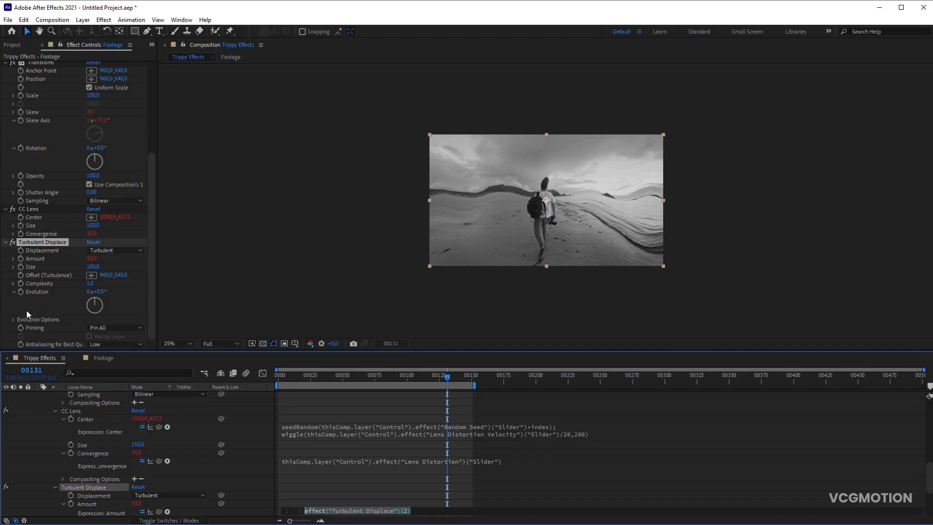
pyautogui.keyDown('alt'); pyautogui.click(20, 292); pyautogui.keyUp('alt')
pyautogui.click(13, 320)
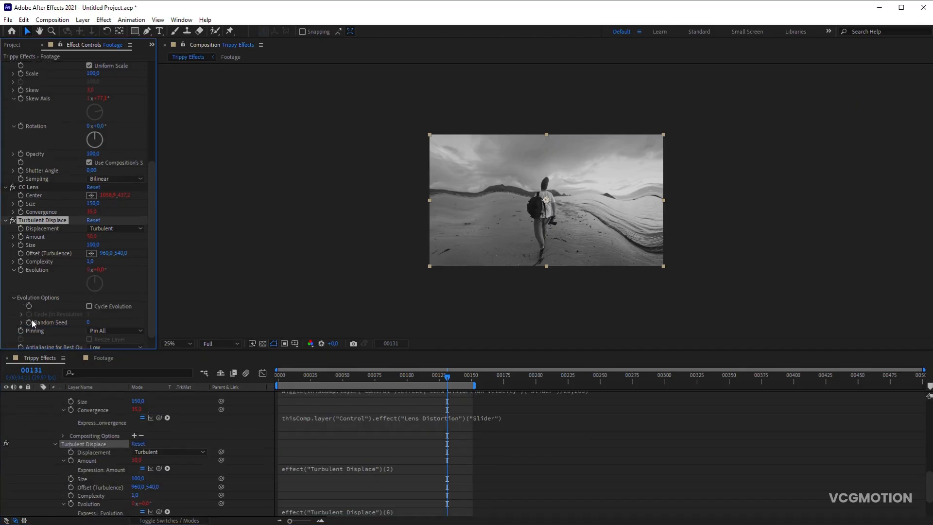
pyautogui.keyDown('alt'); pyautogui.click(29, 322); pyautogui.keyUp('alt')
pyautogui.scroll(3, 96, 434)
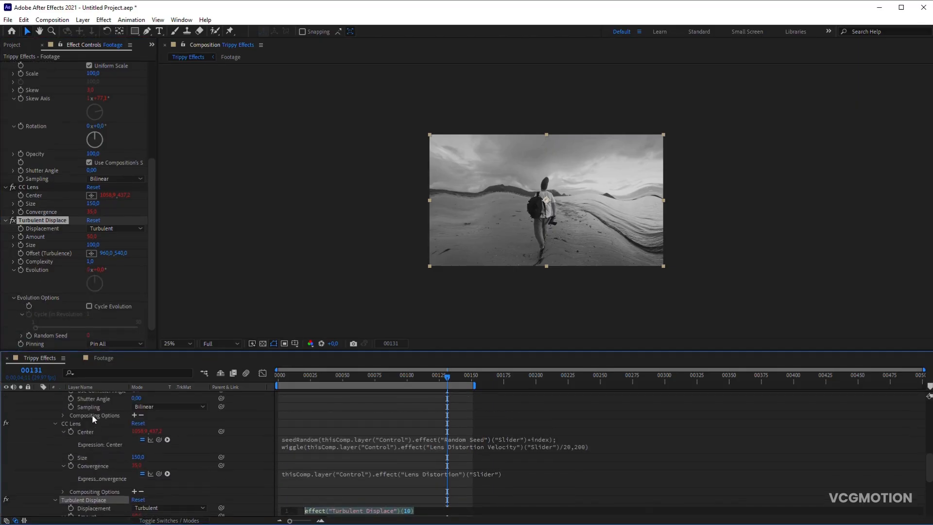
pyautogui.scroll(9, 92, 414)
pyautogui.click(96, 396)
# - Link the Turbulent Displace Amount to the Control layer's Turbulence slider
pyautogui.scroll(-6, 122, 433)
pyautogui.scroll(-4, 121, 433)
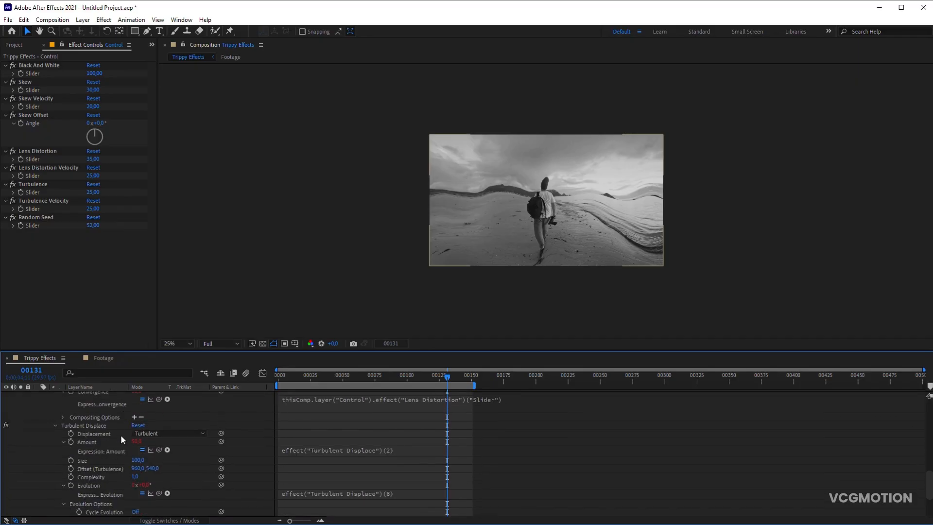
pyautogui.moveTo(156, 449); pyautogui.dragTo(48, 192)
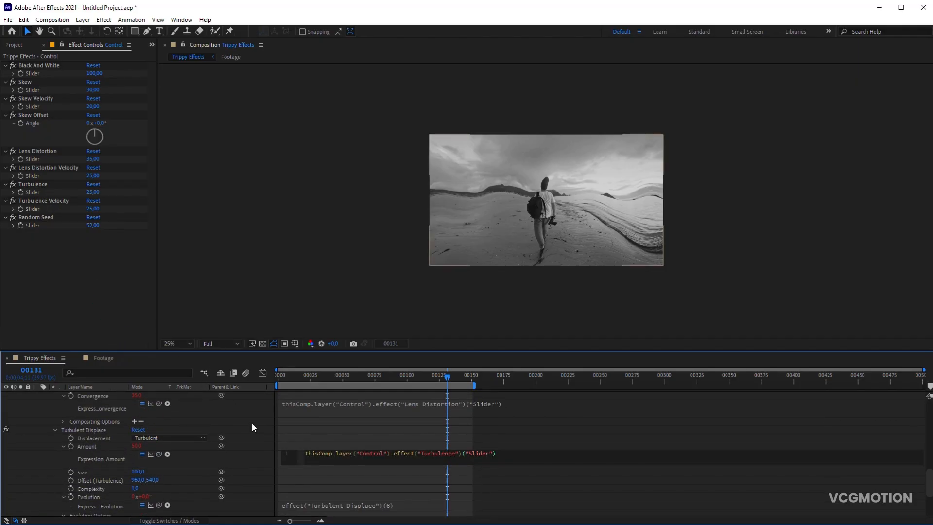
# - Set the Turbulent Displace Evolution expression to value+time*10* the Control layer's Turbulence Velocity slider
pyautogui.click(298, 503)
pyautogui.write('value+time+')
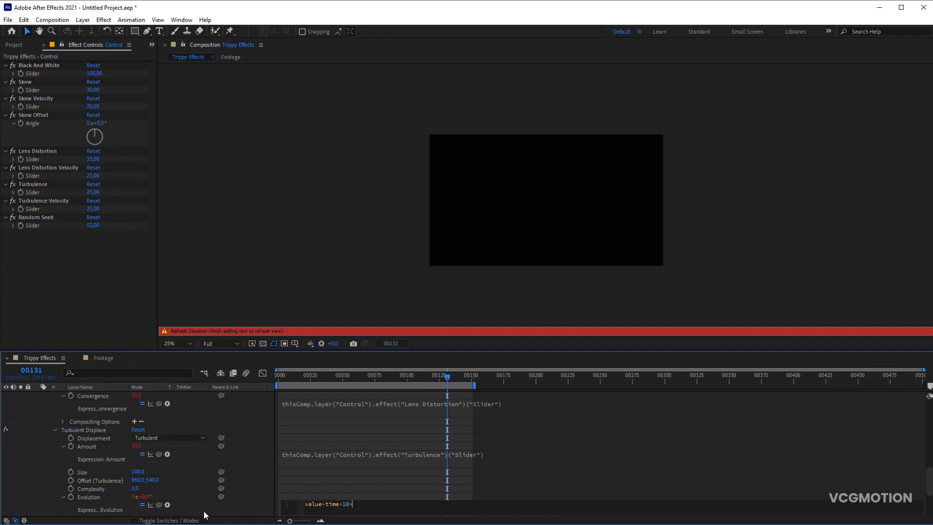
pyautogui.write('10+')
pyautogui.moveTo(134, 396); pyautogui.dragTo(48, 211)
pyautogui.click(242, 444)
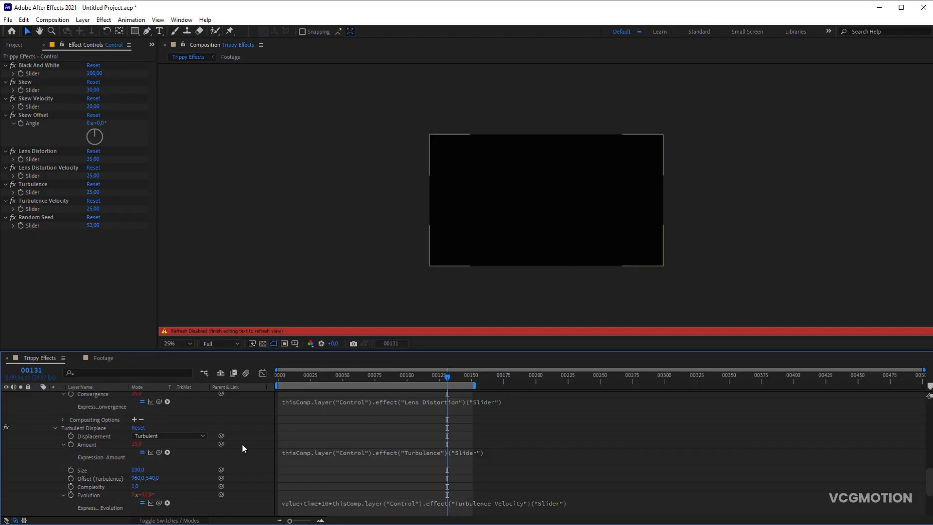
# - Set the Turbulent Displace Random Seed expression to the Control layer's Random Seed slider plus index, and collapse the Footage layer's properties
pyautogui.scroll(-1, 237, 457)
pyautogui.scroll(-1, 235, 459)
pyautogui.scroll(-1, 236, 459)
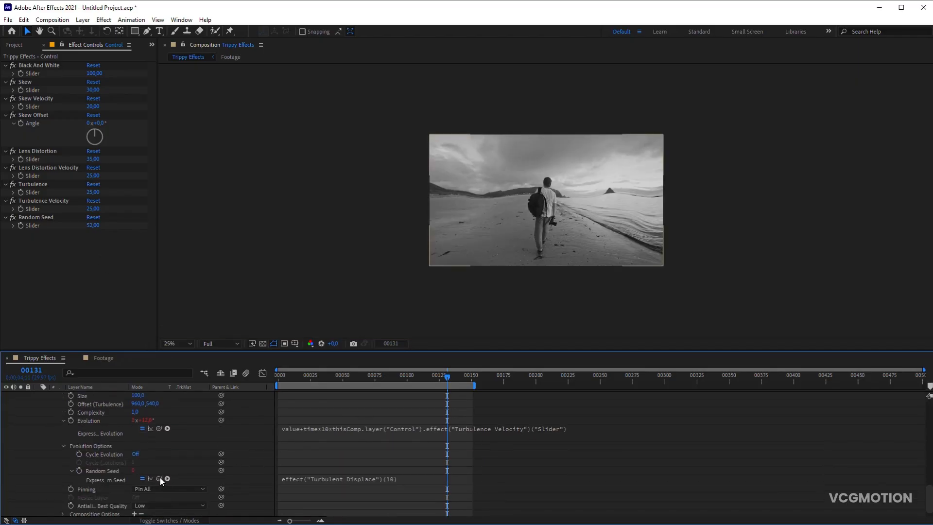
pyautogui.moveTo(161, 479); pyautogui.dragTo(42, 226)
pyautogui.write('+index')
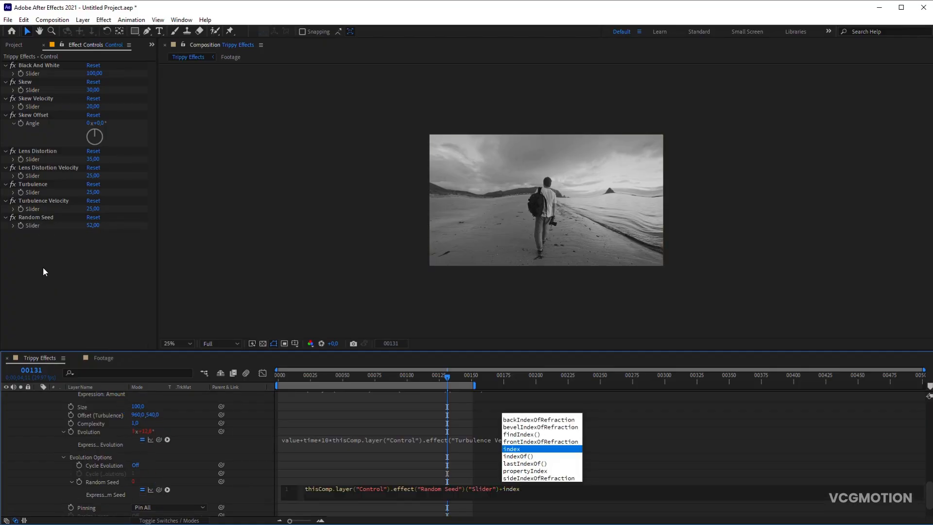
pyautogui.click(241, 413)
pyautogui.scroll(5, 71, 423)
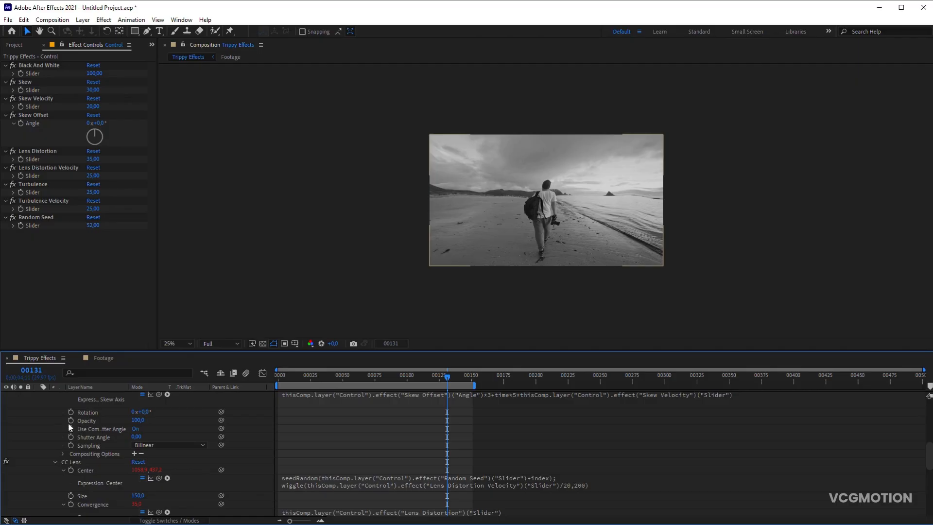
pyautogui.scroll(5, 53, 419)
pyautogui.click(38, 396)
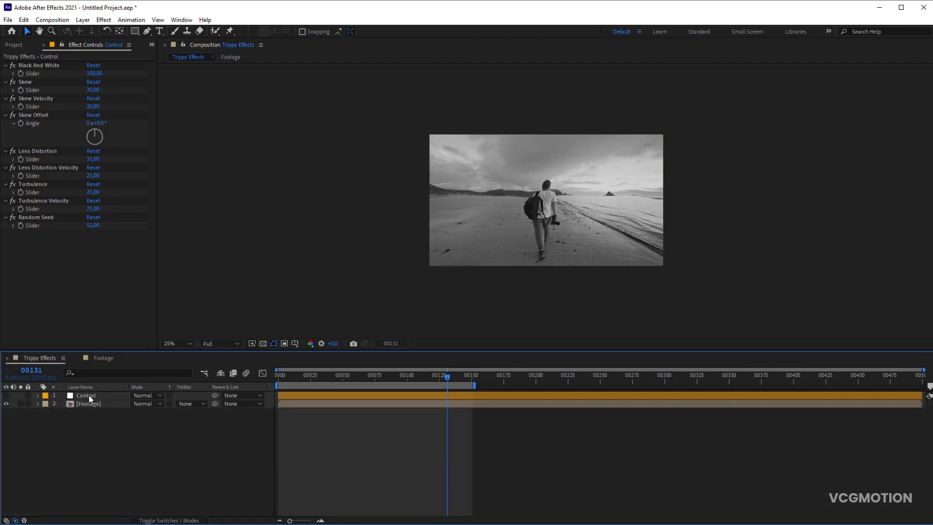
# - Set the Control layer's Turbulence slider to 10 and preview the composition
pyautogui.click(89, 395)
pyautogui.click(94, 193)
pyautogui.write('10')
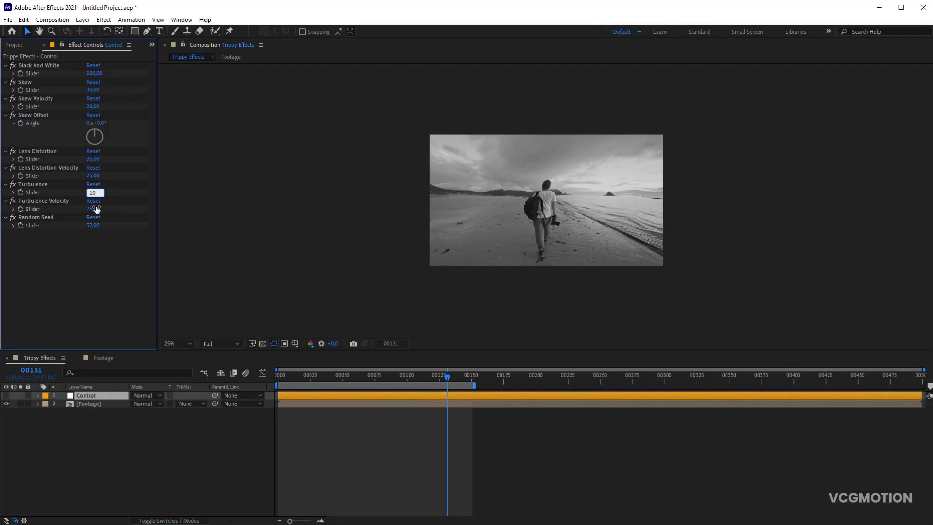
pyautogui.press('Return')
pyautogui.click(105, 257)
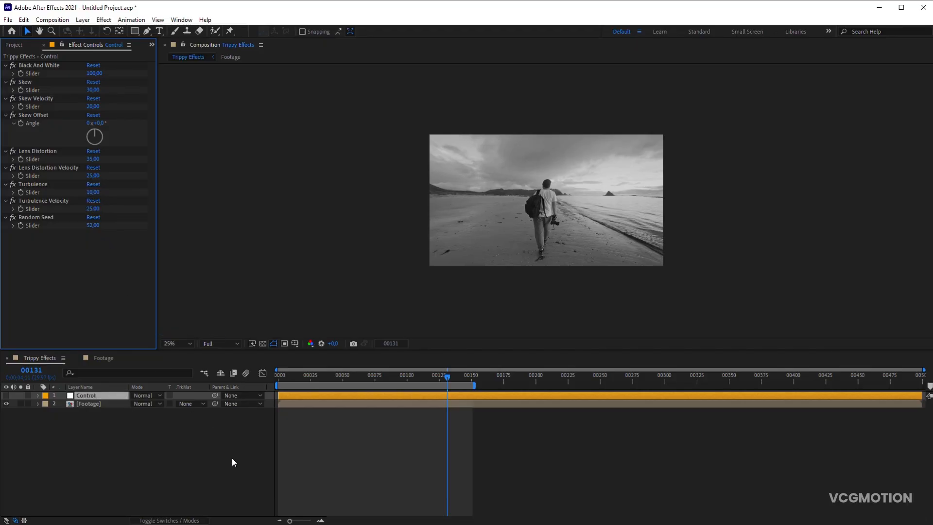
pyautogui.press('space')
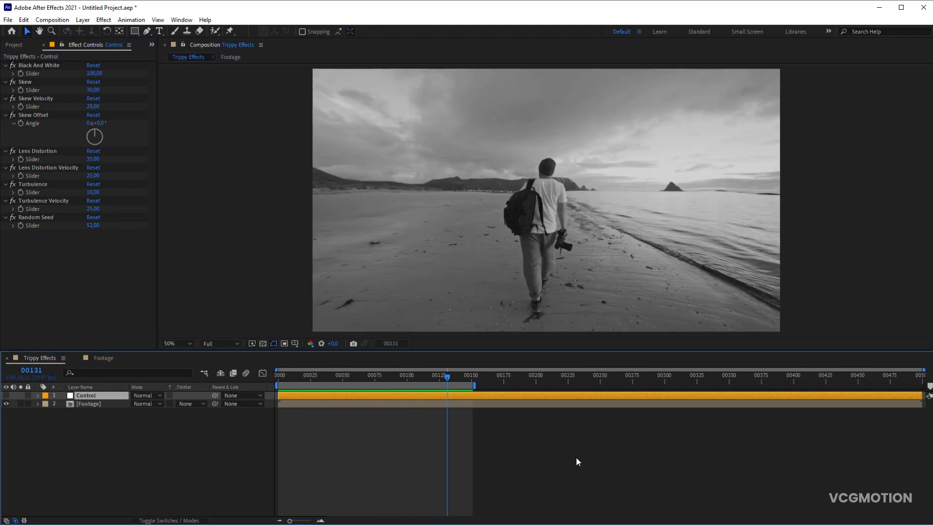
pyautogui.press('space')
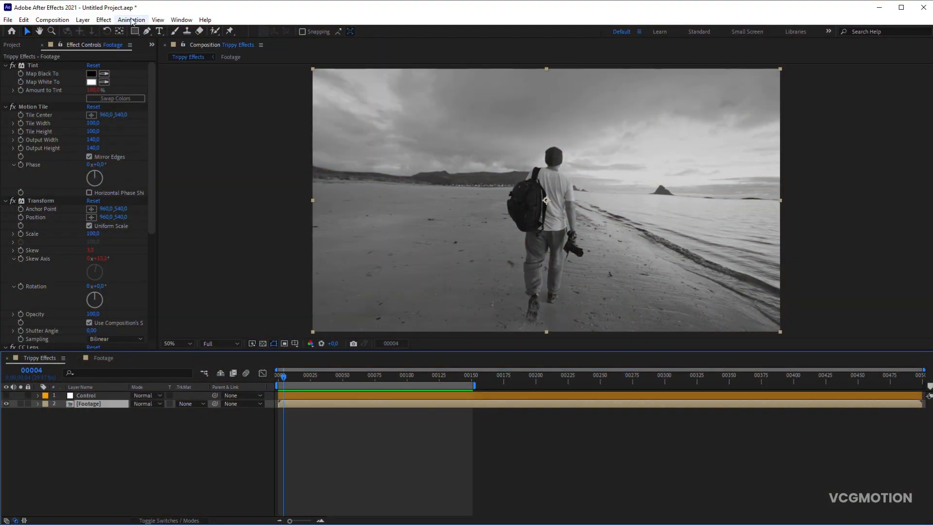
# - Apply the Shift Channels effect to the Footage layer and take both red and green from Blue
pyautogui.click(104, 20)
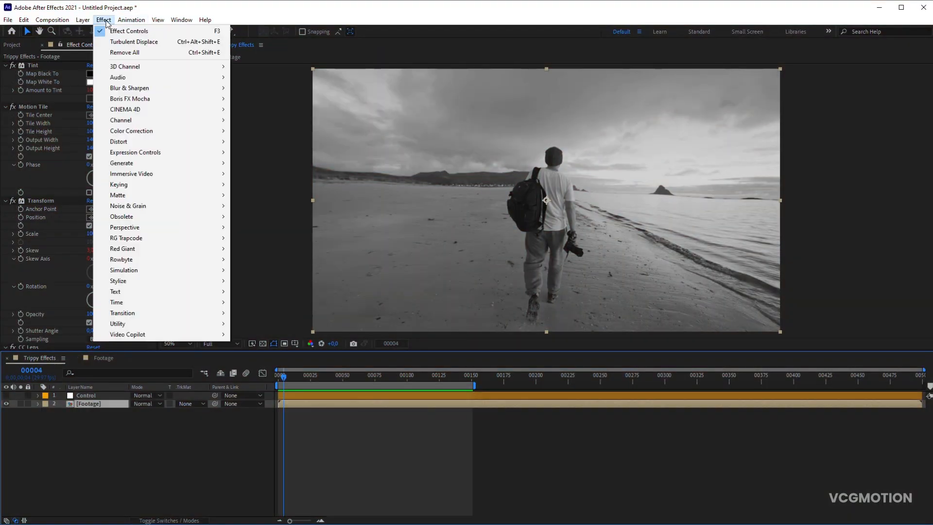
pyautogui.moveTo(161, 120)
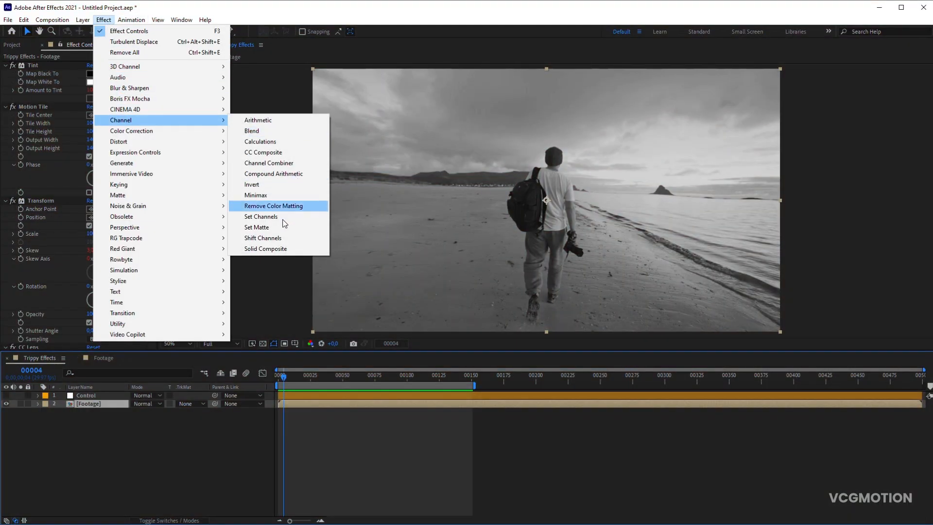
pyautogui.click(277, 239)
pyautogui.click(107, 327)
pyautogui.click(109, 370)
pyautogui.click(109, 336)
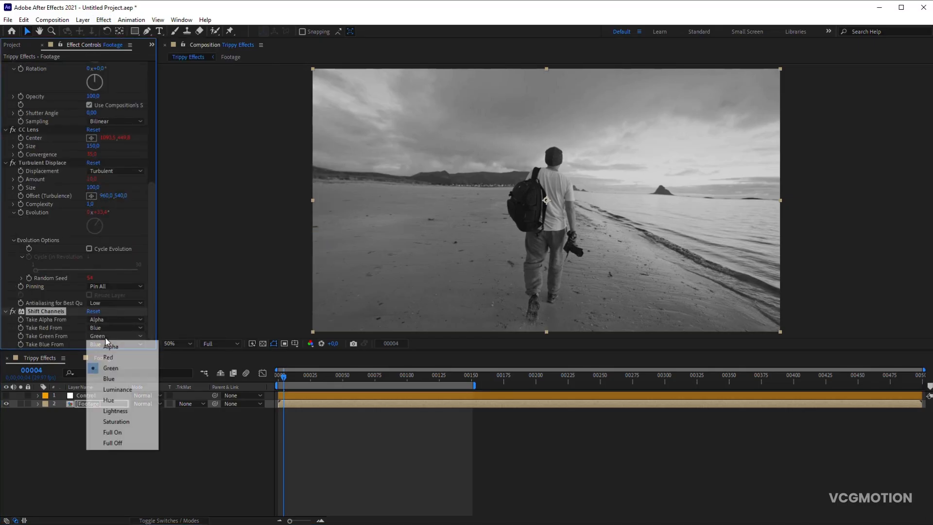
pyautogui.click(116, 380)
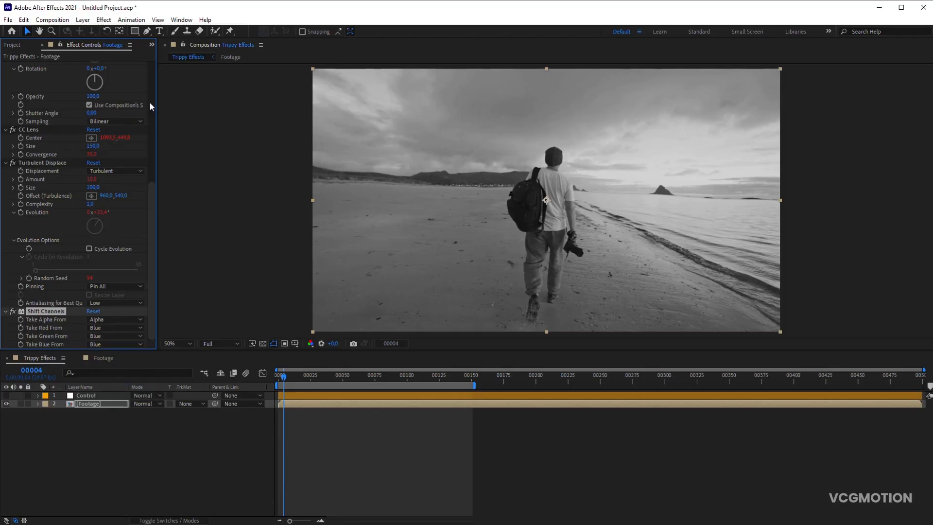
# - Add a second Tint effect to the Footage layer and map its white to pure blue, 0000FF
pyautogui.click(104, 20)
pyautogui.moveTo(142, 134)
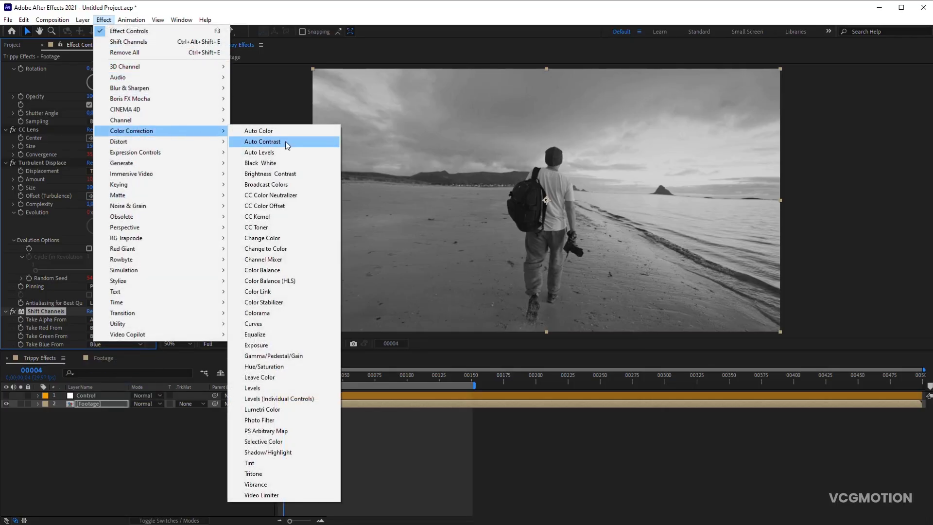
pyautogui.click(252, 463)
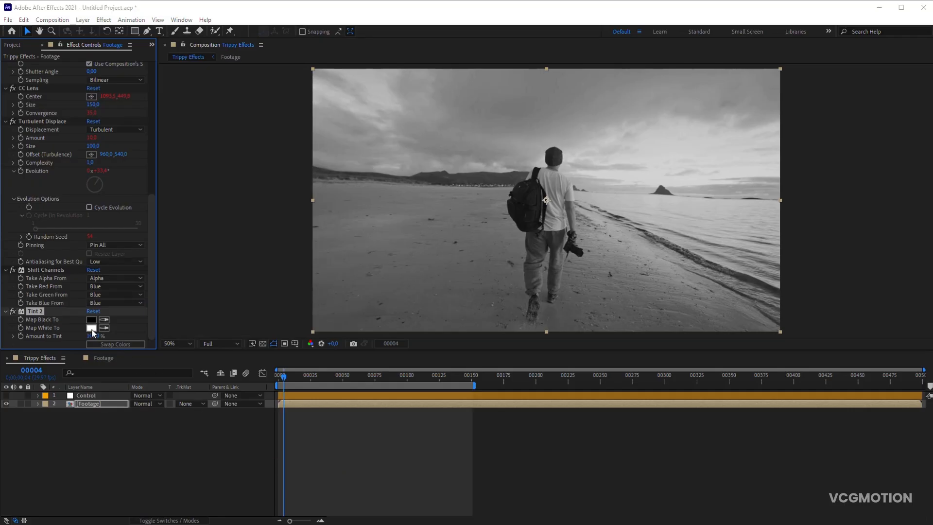
pyautogui.click(91, 329)
pyautogui.click(634, 235)
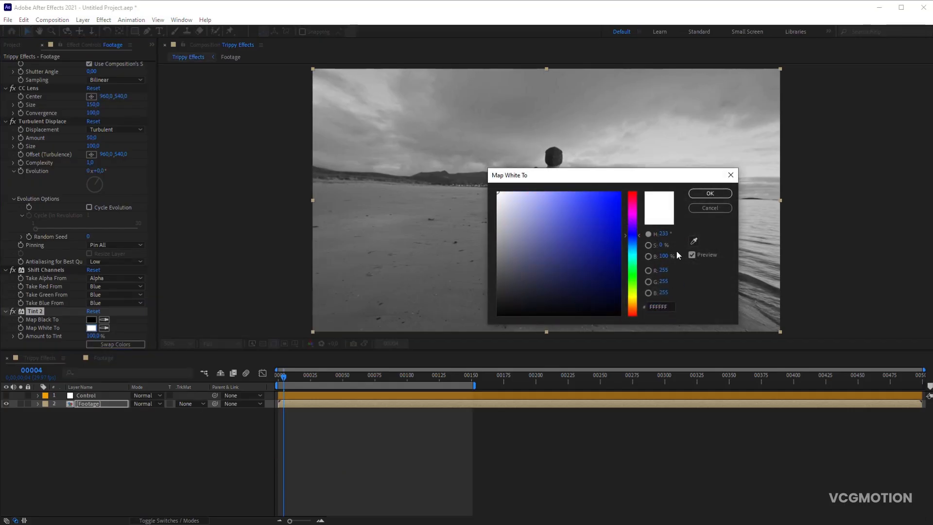
pyautogui.moveTo(620, 237); pyautogui.dragTo(695, 161)
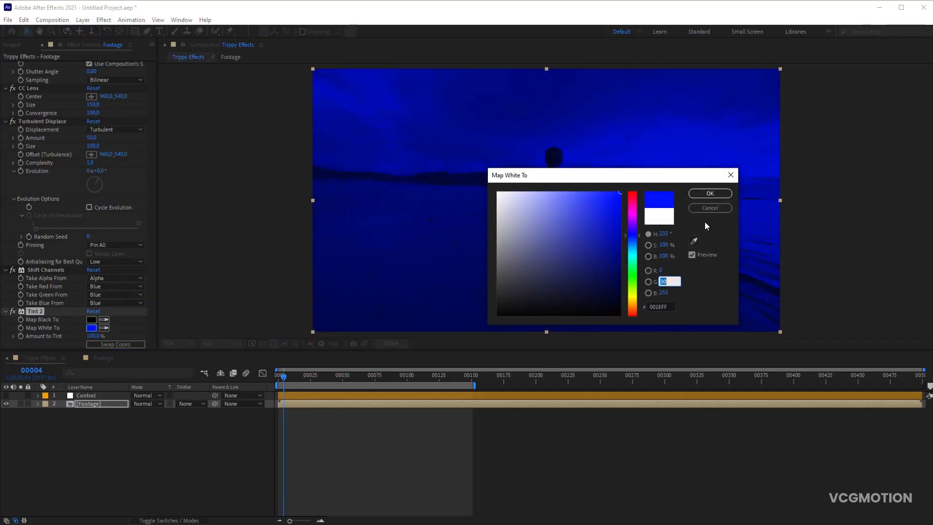
pyautogui.click(710, 194)
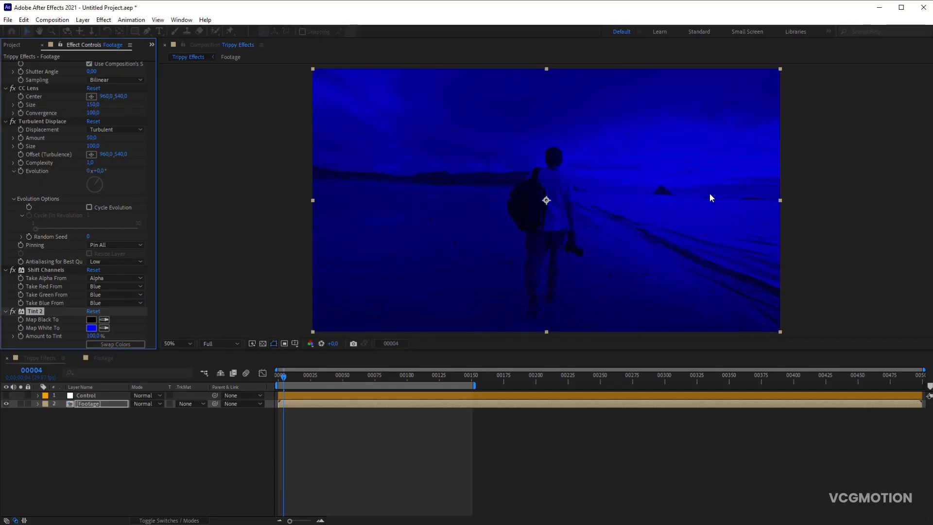
# - Duplicate the Footage layer twice
pyautogui.click(111, 406)
pyautogui.hotkey('ctrl', 'd')
pyautogui.hotkey('ctrl', 'd')
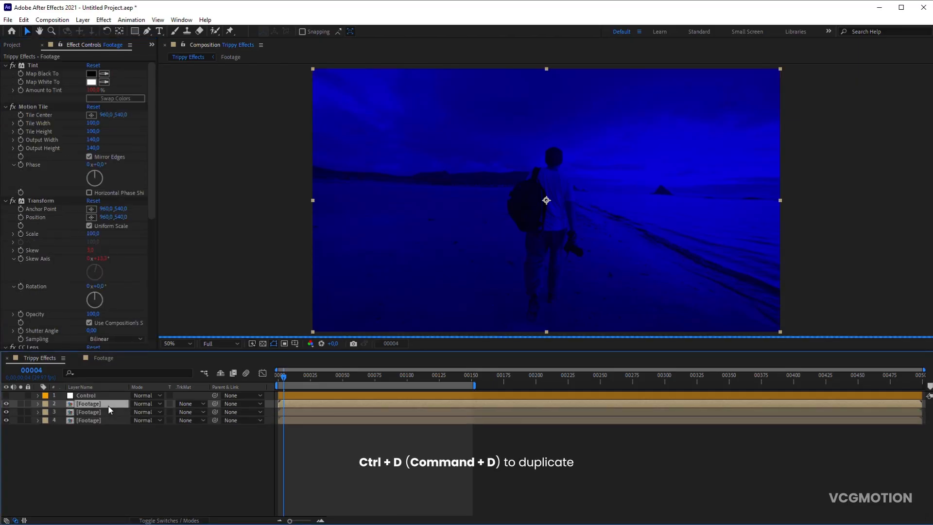
# - Rename the three stacked Footage layers R, G and B, from the uppermost down
pyautogui.press('Return')
pyautogui.write('R')
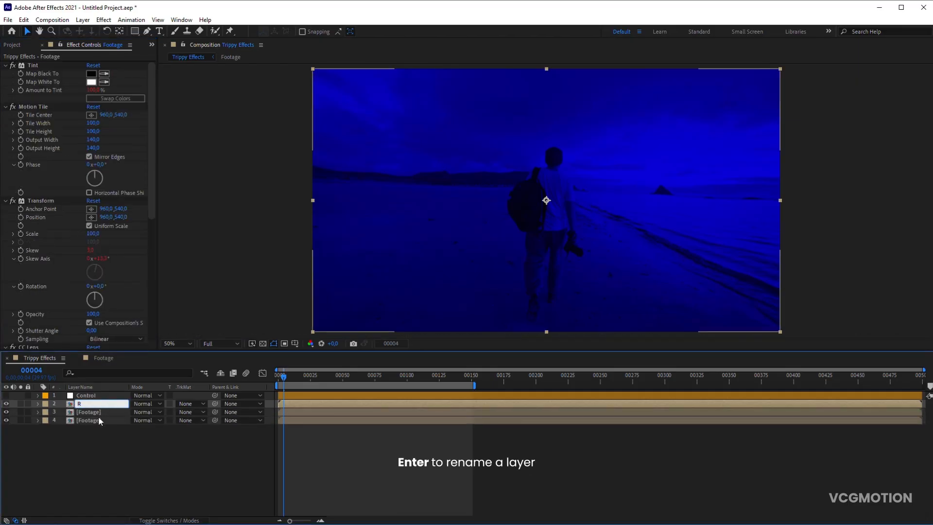
pyautogui.click(100, 421)
pyautogui.click(100, 412)
pyautogui.press('Return')
pyautogui.click(100, 421)
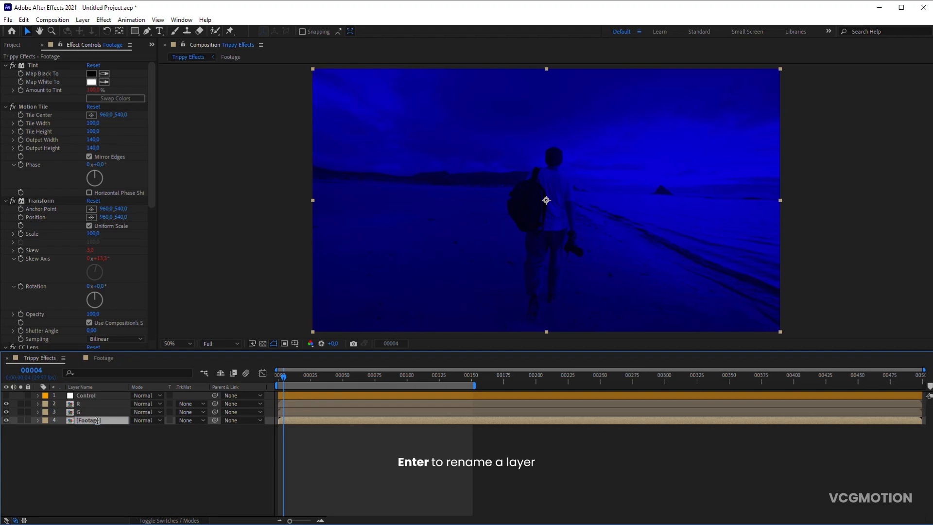
pyautogui.press('Return')
pyautogui.write('B')
pyautogui.press('Return')
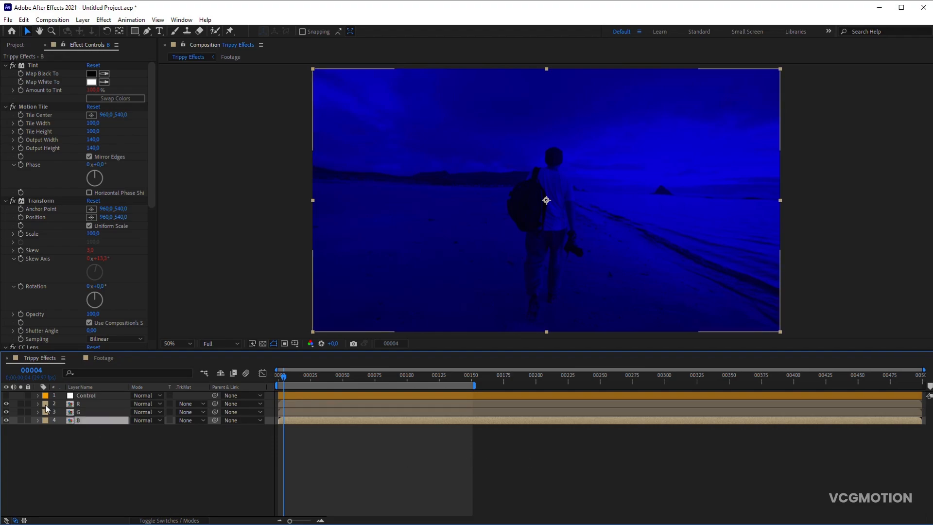
# - Set the label colors of layers R, G and B to Red, Green and Blue respectively
pyautogui.click(45, 403)
pyautogui.click(63, 240)
pyautogui.click(45, 412)
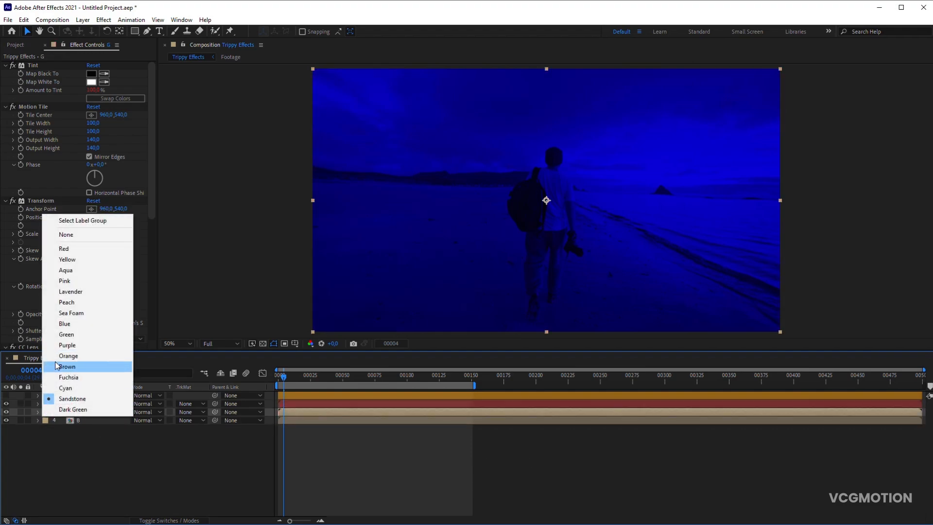
pyautogui.click(64, 334)
pyautogui.click(46, 420)
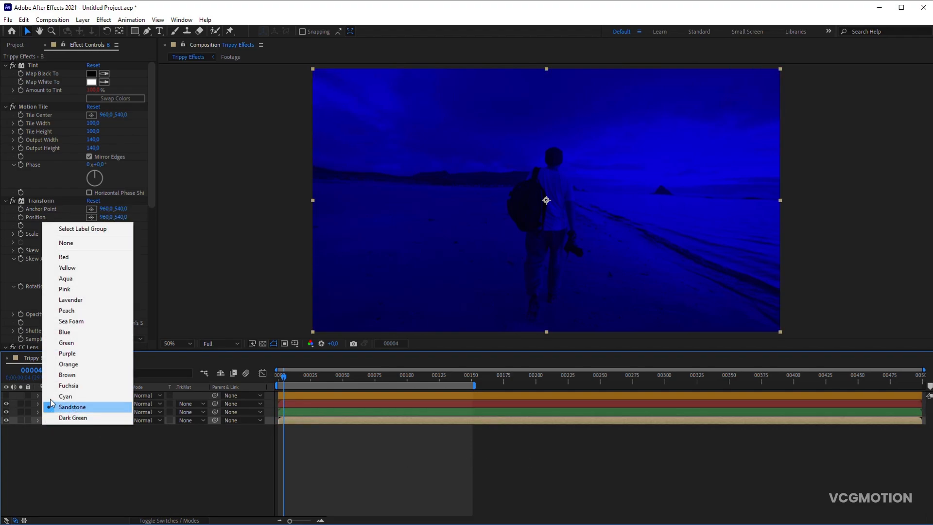
pyautogui.click(65, 333)
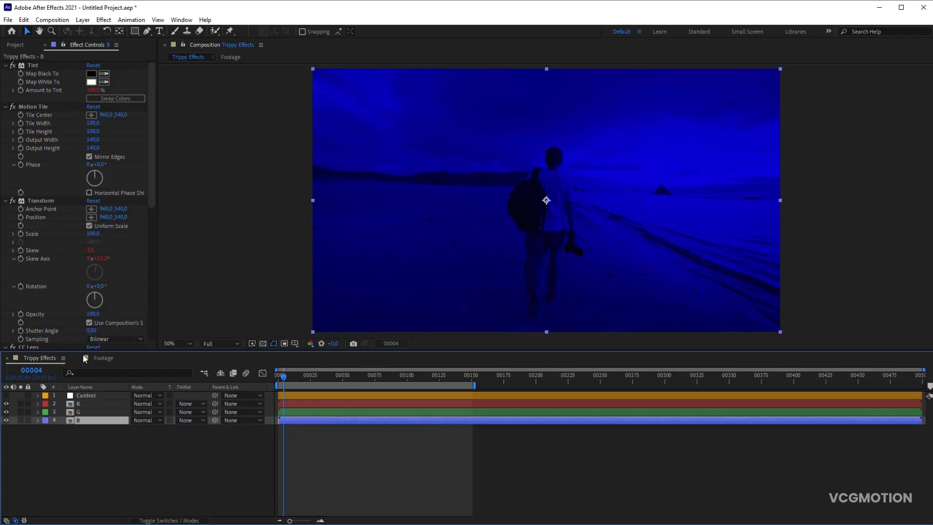
# - Set the blending mode of the R and G layers to Add
pyautogui.click(90, 404)
pyautogui.keyDown('shift'); pyautogui.click(90, 411); pyautogui.keyUp('shift')
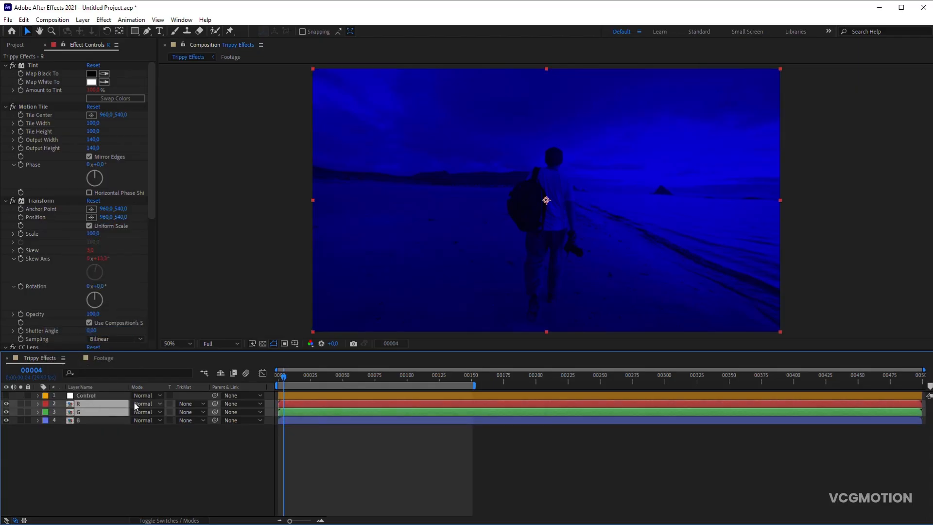
pyautogui.click(143, 412)
pyautogui.click(185, 200)
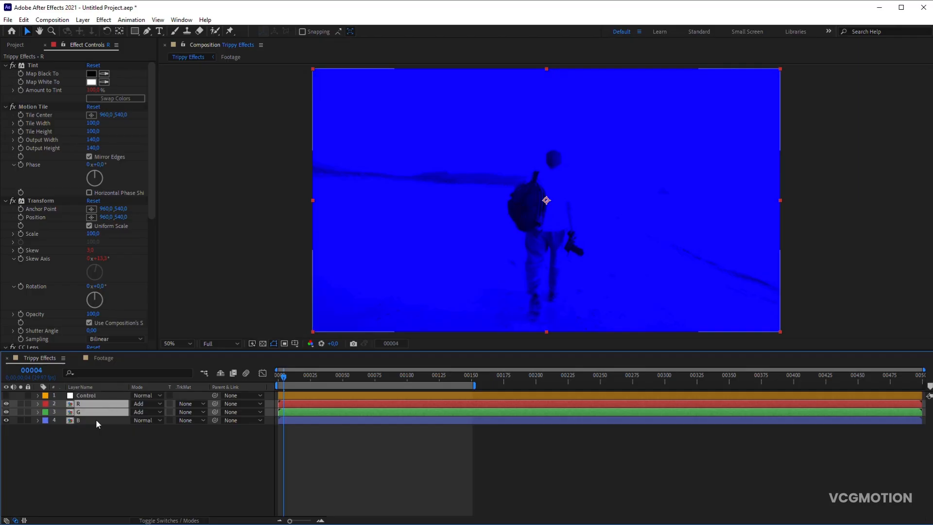
# - Set the G layer's Shift Channels effect to take red, green and blue from Green
pyautogui.click(80, 411)
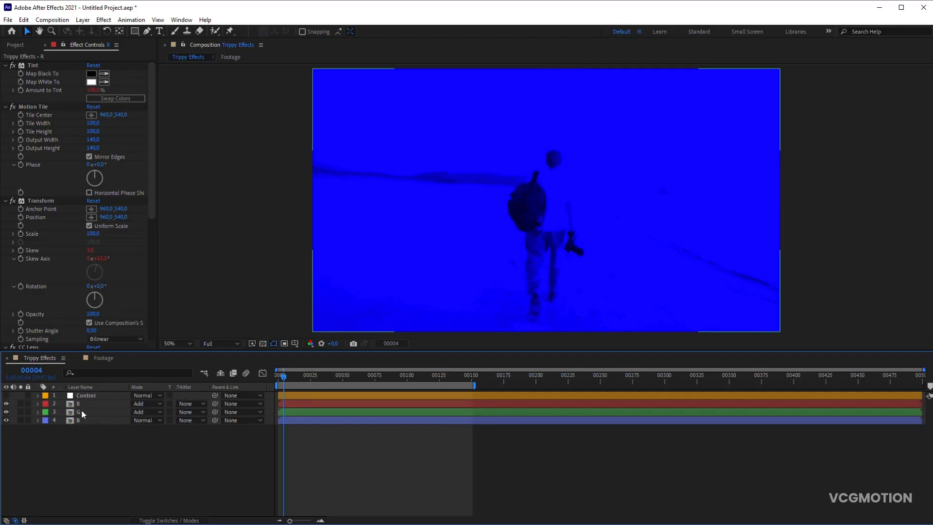
pyautogui.moveTo(151, 206); pyautogui.dragTo(145, 345)
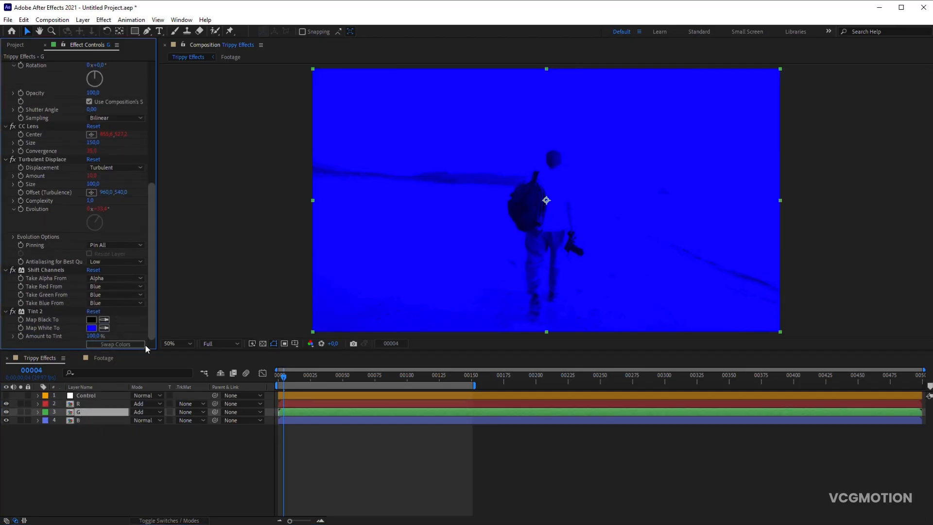
pyautogui.click(104, 286)
pyautogui.click(105, 317)
pyautogui.click(99, 295)
pyautogui.click(106, 327)
pyautogui.click(100, 302)
pyautogui.click(105, 334)
# - Change the Map White To color of the G layer's second Tint effect to green
pyautogui.click(91, 328)
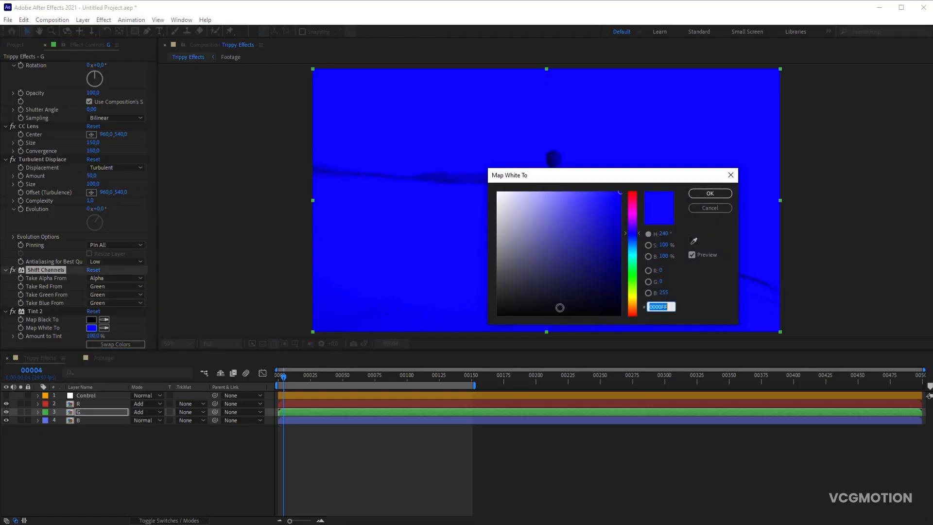
pyautogui.click(633, 284)
pyautogui.click(710, 193)
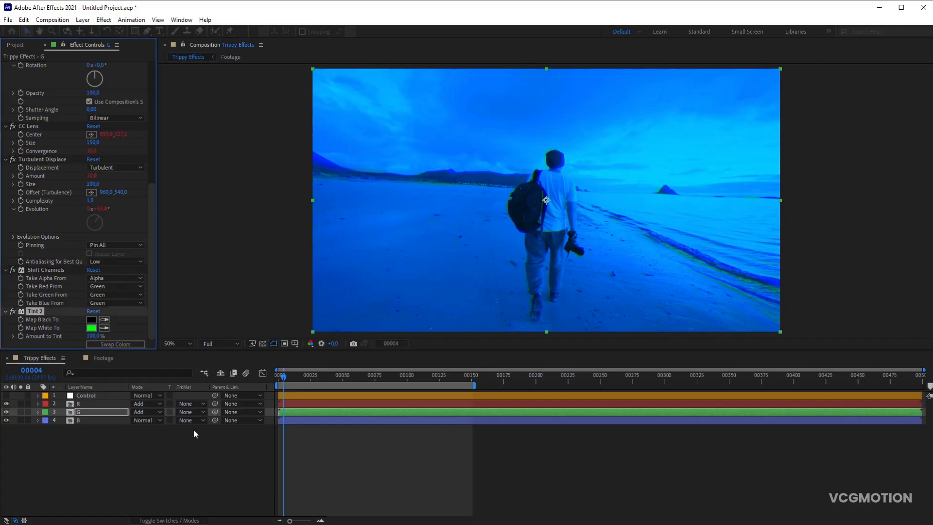
# - Set the R layer's Shift Channels effect to take red, green and blue from Red
pyautogui.click(89, 404)
pyautogui.scroll(-5, 126, 296)
pyautogui.click(103, 287)
pyautogui.click(101, 293)
pyautogui.click(99, 295)
pyautogui.click(100, 316)
pyautogui.click(97, 303)
pyautogui.click(104, 324)
# - Change the Map White To color of the R layer's second Tint effect to red, FF0000
pyautogui.click(92, 328)
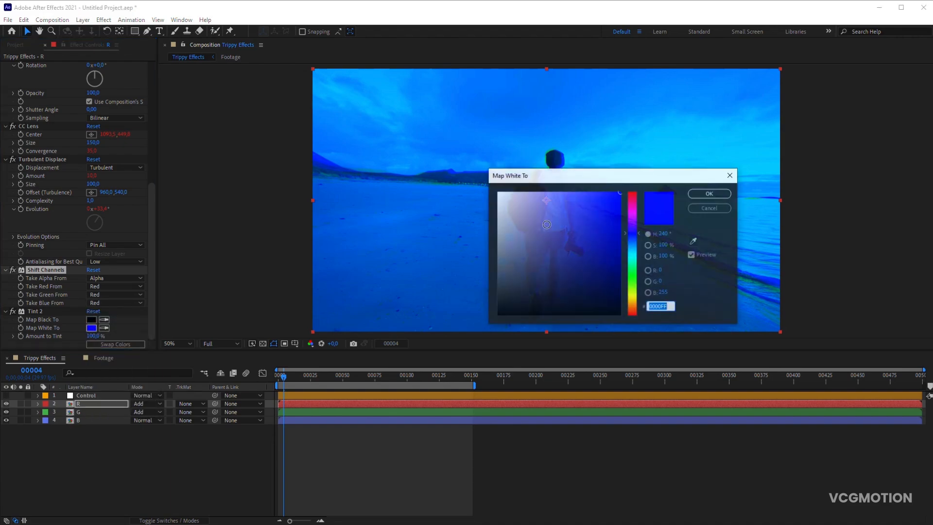
pyautogui.click(632, 194)
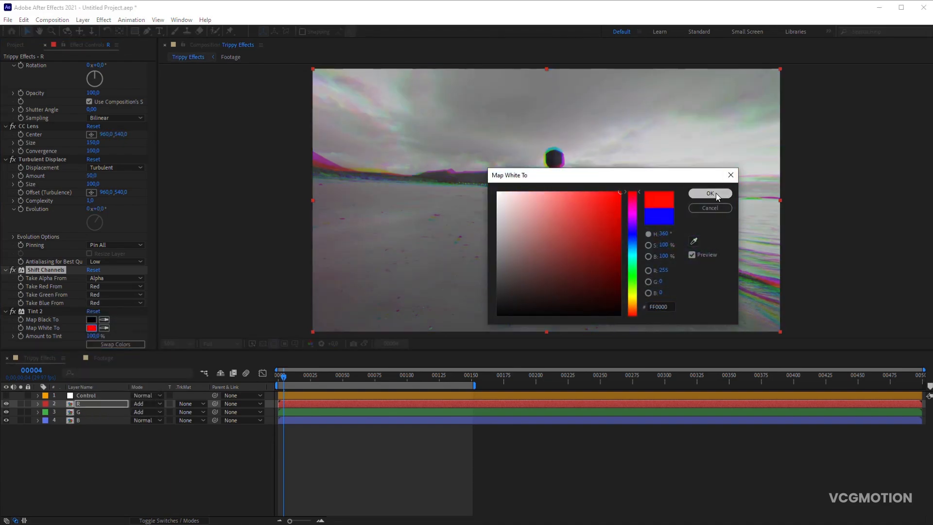
pyautogui.click(716, 193)
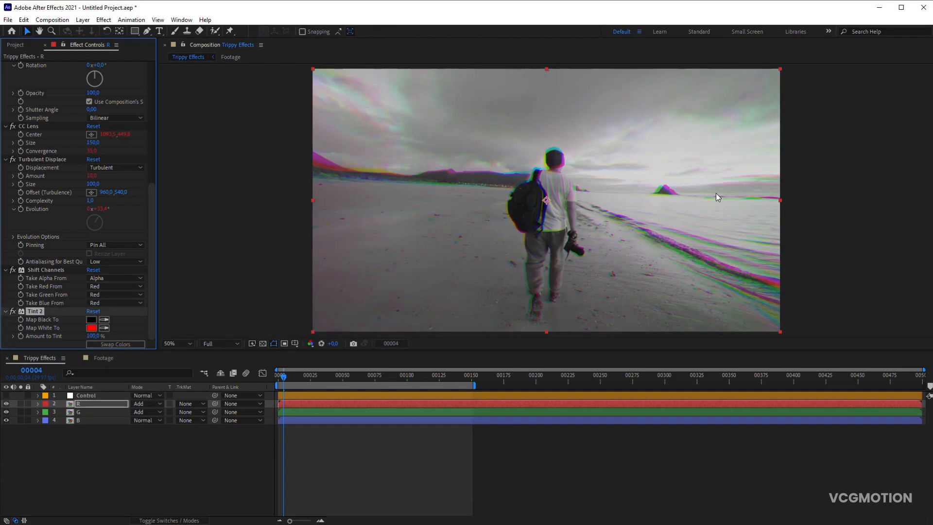
# - Reveal only the properties with expressions on the G layer
pyautogui.click(101, 413)
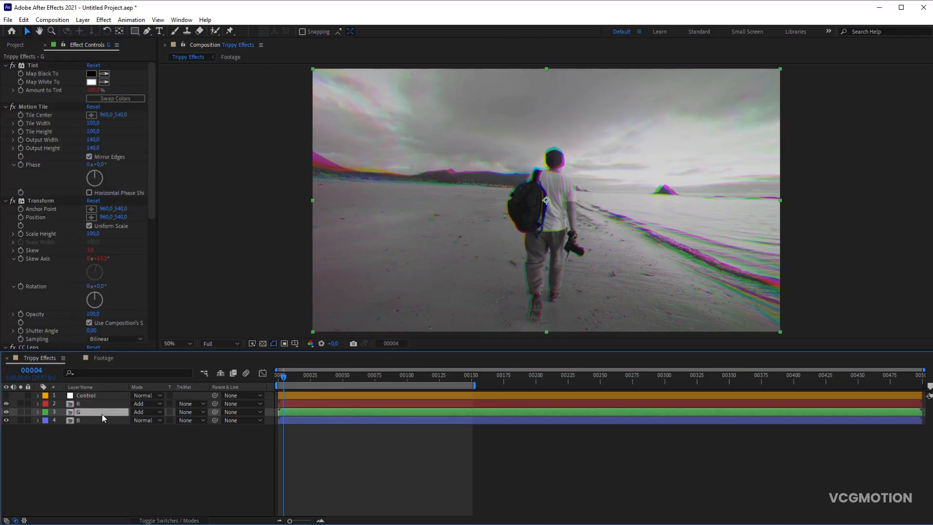
pyautogui.press('e')
pyautogui.press('e')
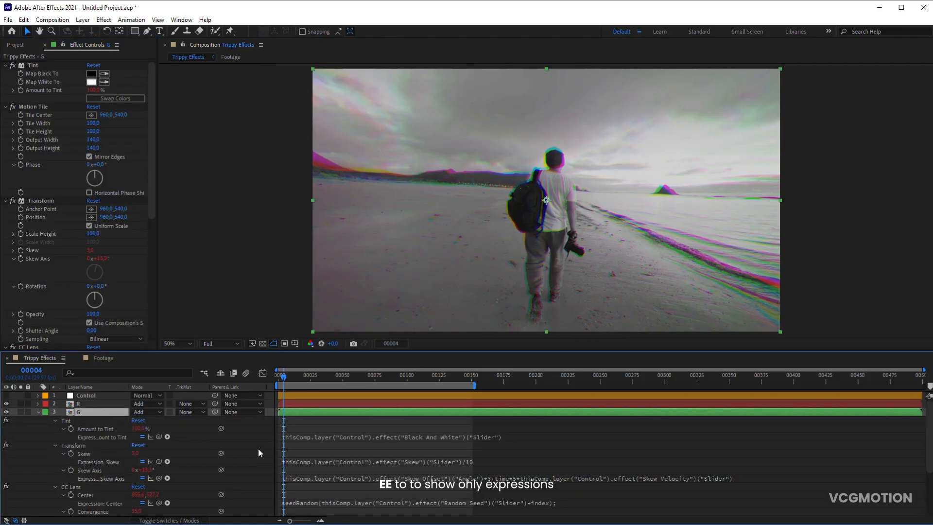
# - Set the Skew Offset angle's factor to 2 in the G layer's Skew Axis expression and collapse the layer
pyautogui.click(337, 475)
pyautogui.click(502, 476)
pyautogui.press('BackSpace')
pyautogui.write('2')
pyautogui.click(47, 419)
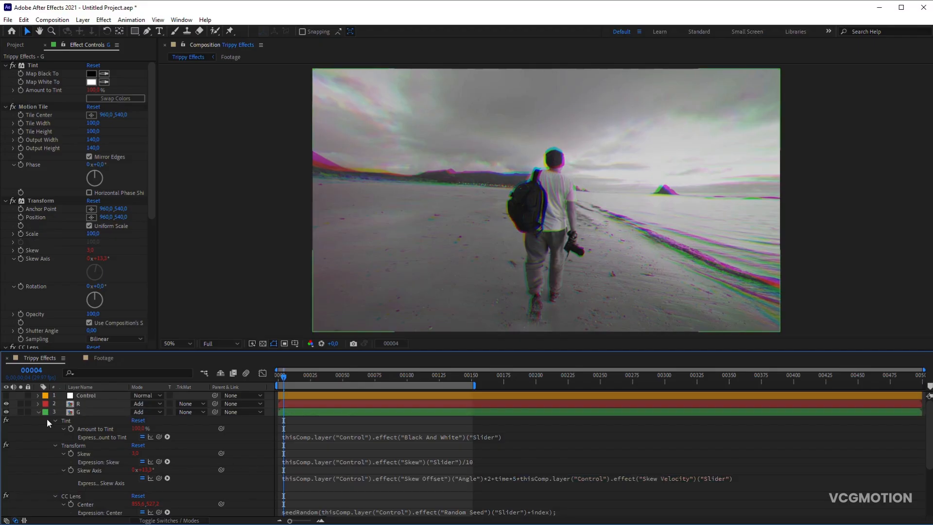
pyautogui.click(38, 412)
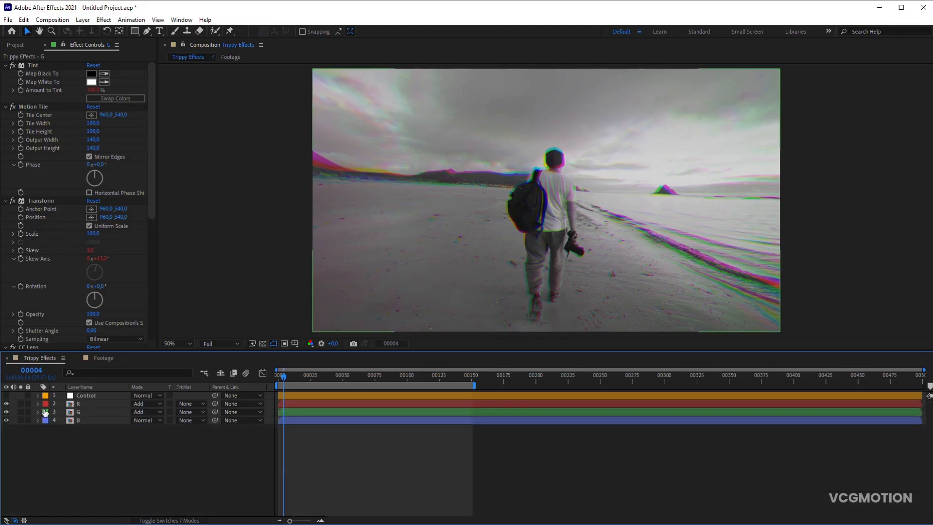
# - Remove the factor 3 after the Skew Offset angle in the R layer's Skew Axis expression and collapse the layer
pyautogui.click(100, 404)
pyautogui.press('e')
pyautogui.press('e')
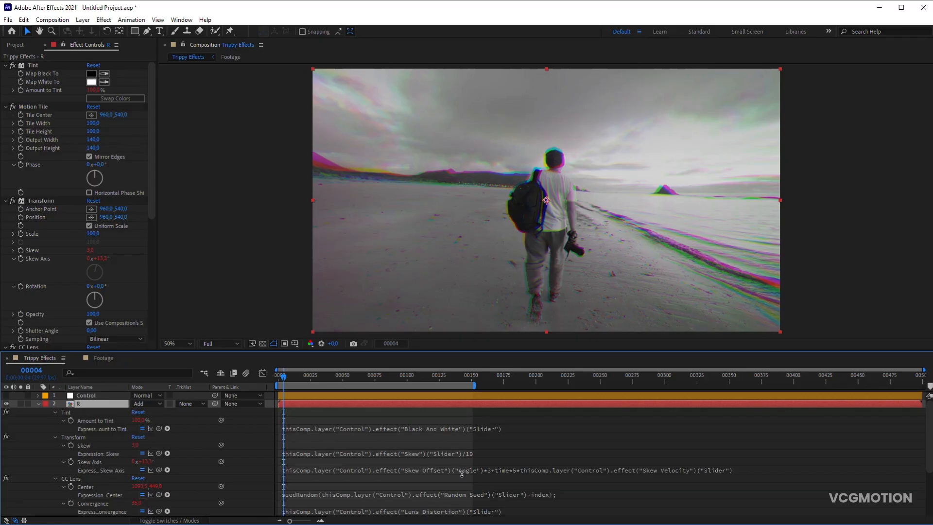
pyautogui.click(502, 468)
pyautogui.click(503, 469)
pyautogui.press('BackSpace')
pyautogui.press('BackSpace')
pyautogui.click(252, 448)
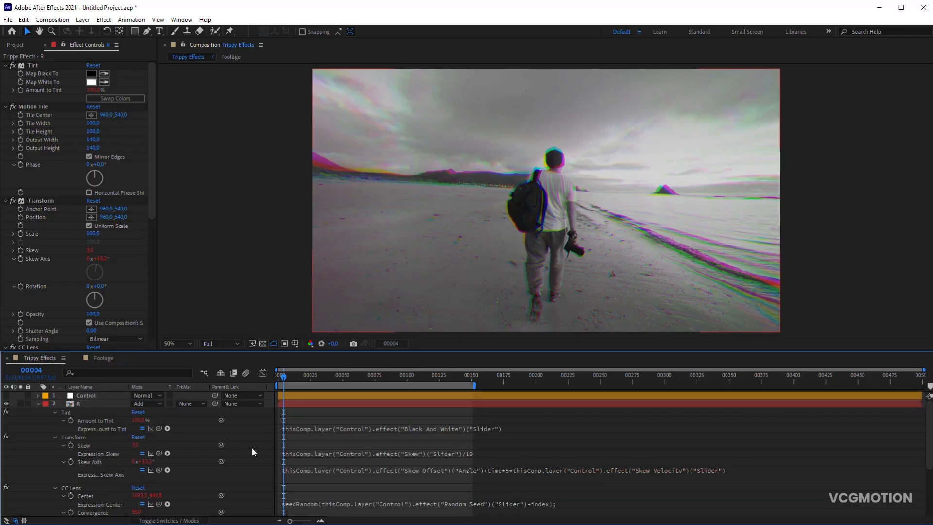
pyautogui.click(38, 404)
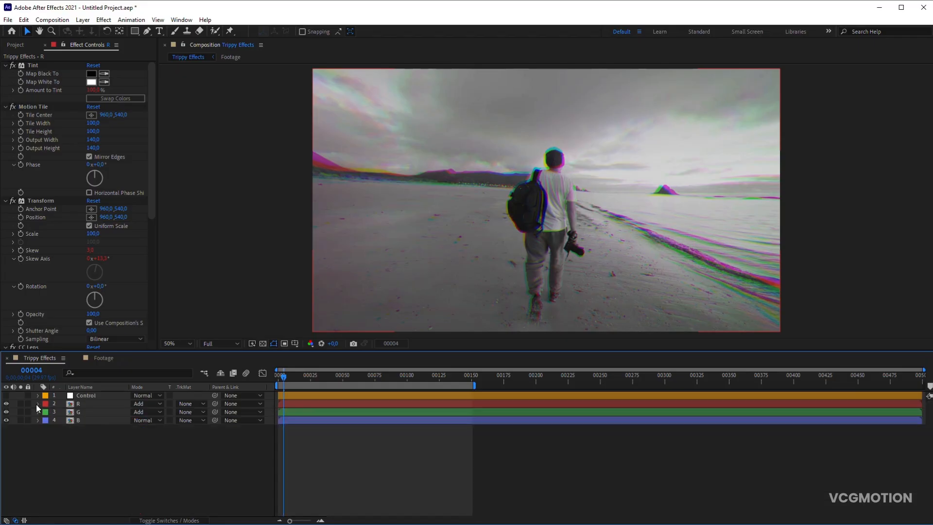
# - Try Skew Offset angles of 30° and 90° on the Control layer
pyautogui.click(83, 395)
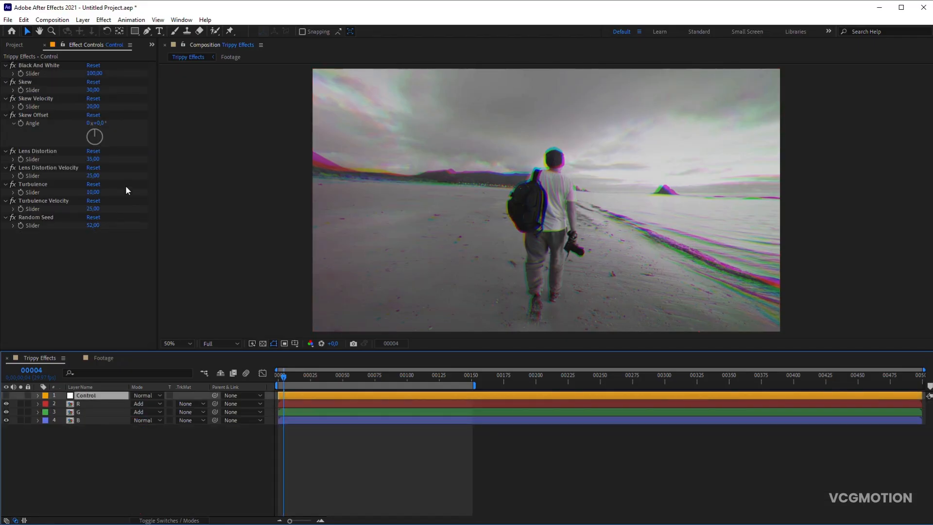
pyautogui.moveTo(104, 137); pyautogui.dragTo(100, 128)
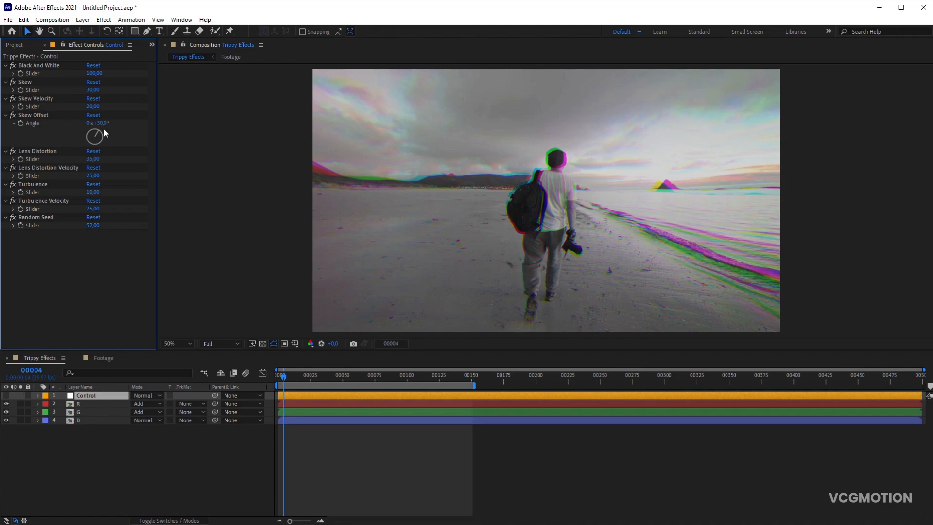
pyautogui.write('90')
pyautogui.press('Return')
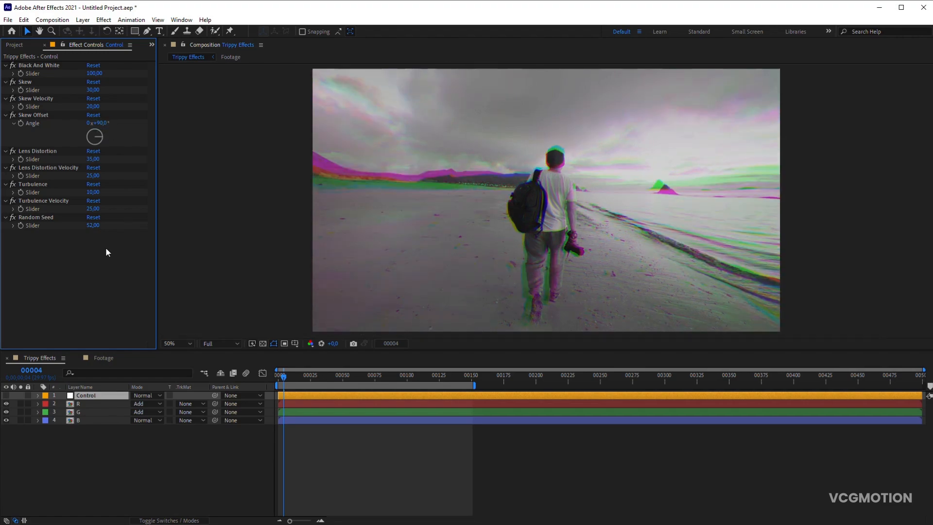
# - Set the Control layer's Skew Offset angle to 60° and preview the composition
pyautogui.click(105, 123)
pyautogui.write('60')
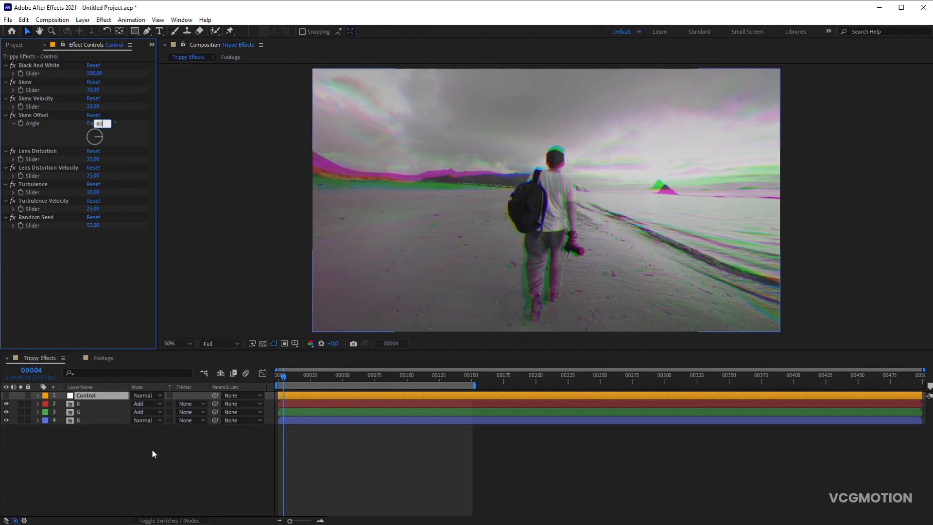
pyautogui.click(153, 457)
pyautogui.press('space')
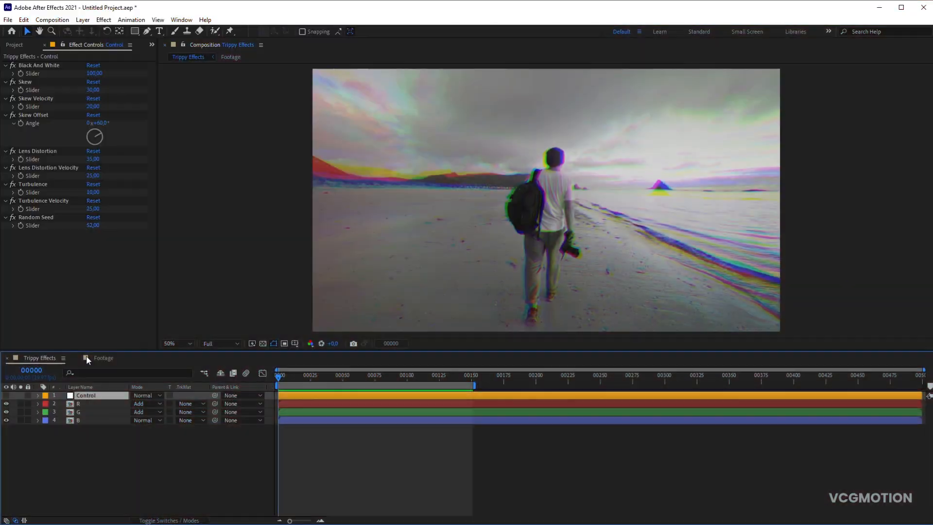
# - Duplicate the Turbulence Velocity slider control on the Control layer and rename the copy Edge Blur
pyautogui.click(57, 200)
pyautogui.hotkey('ctrl', 'd')
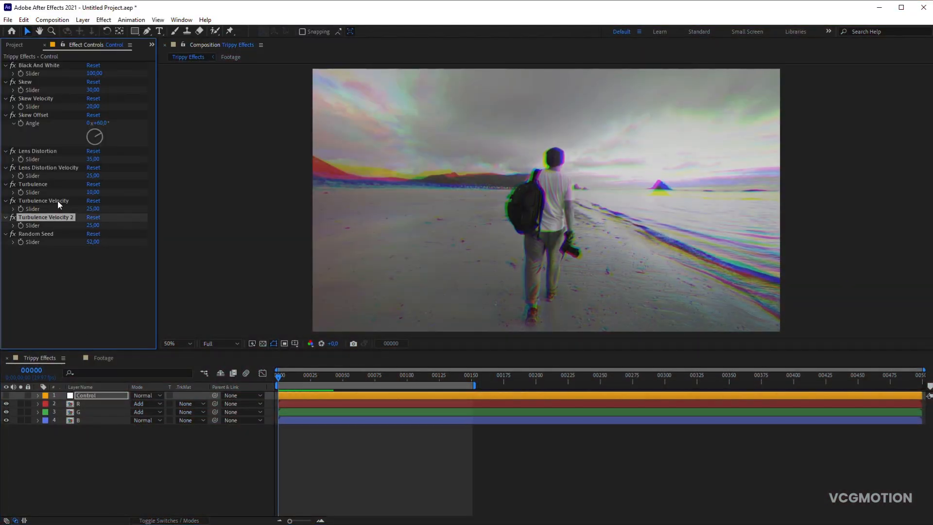
pyautogui.press('Return')
pyautogui.write('Edge Blur')
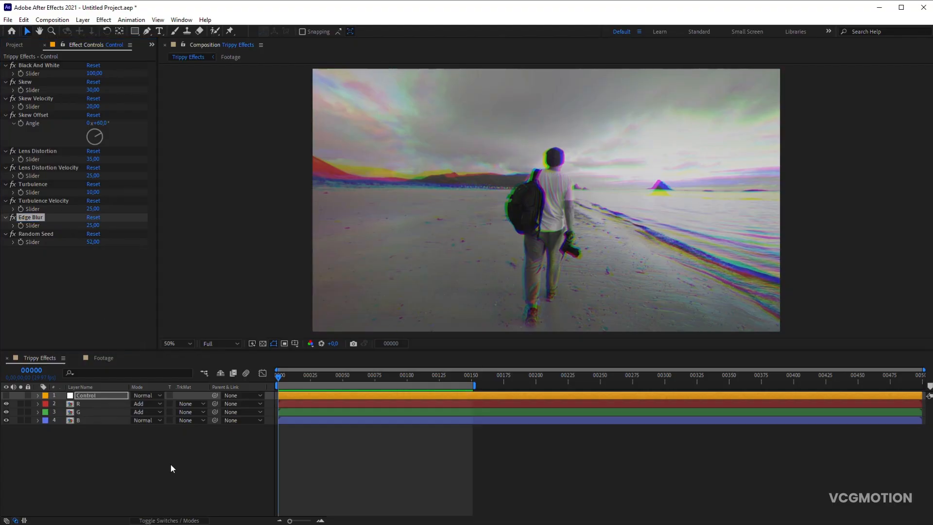
# - Add a black 1920 × 1080 px solid, rename it Blur Map and give it a grey label color
pyautogui.hotkey('ctrl', 'y')
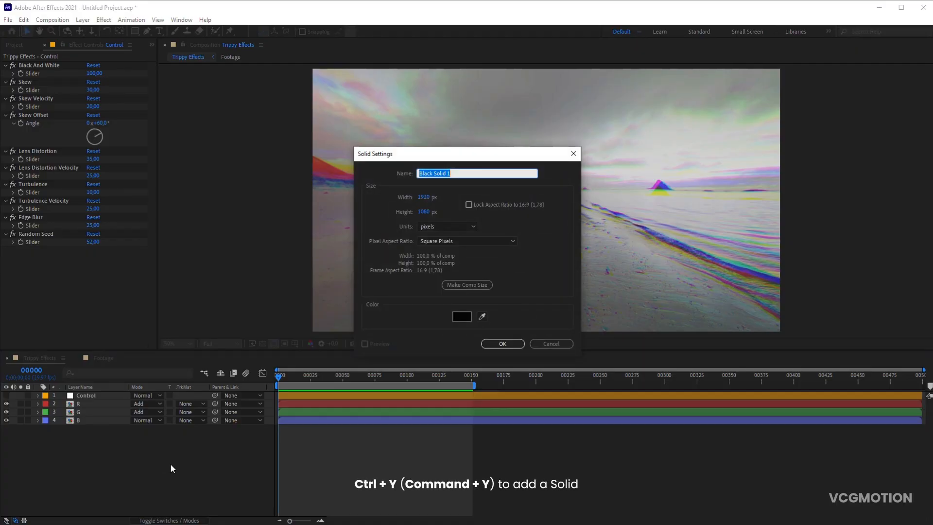
pyautogui.press('Return')
pyautogui.write('Blur Map')
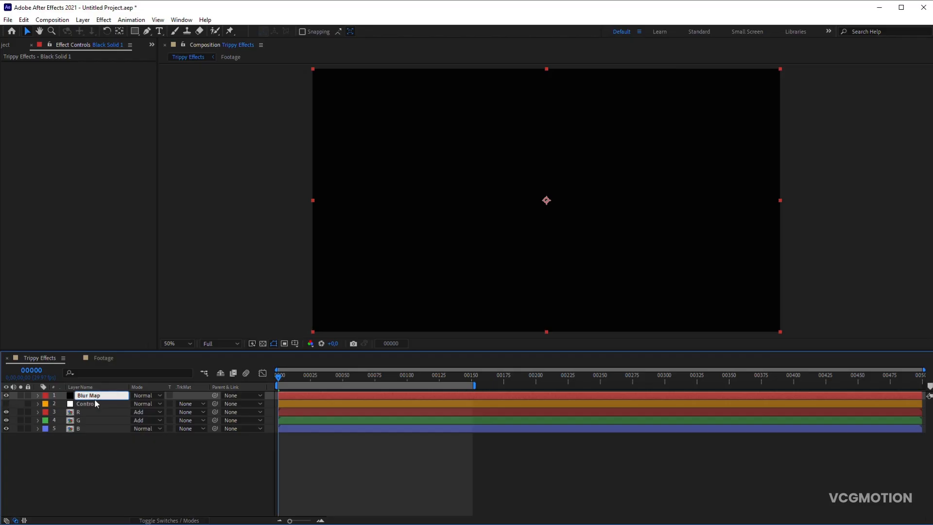
pyautogui.press('Return')
pyautogui.click(45, 396)
pyautogui.click(78, 218)
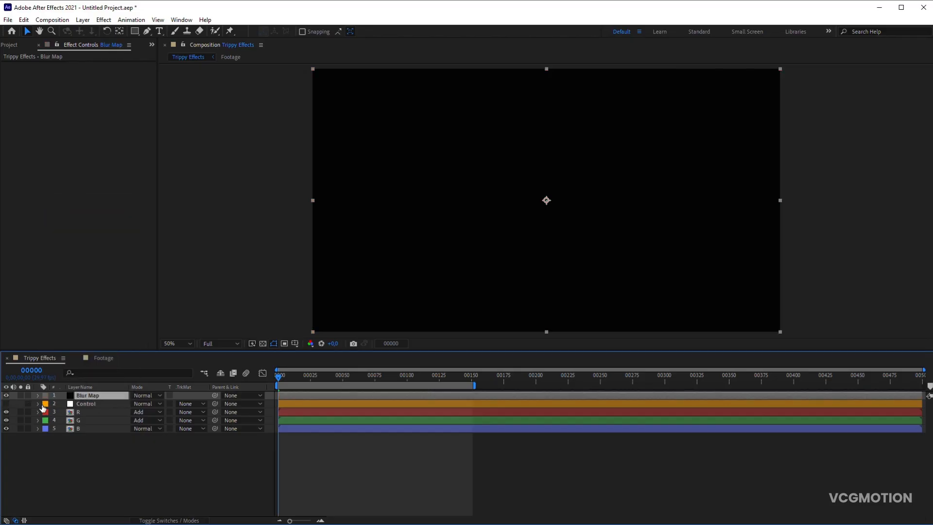
# - Solo the Blur Map layer and add a full-frame elliptical mask, with the transparency grid shown
pyautogui.click(20, 395)
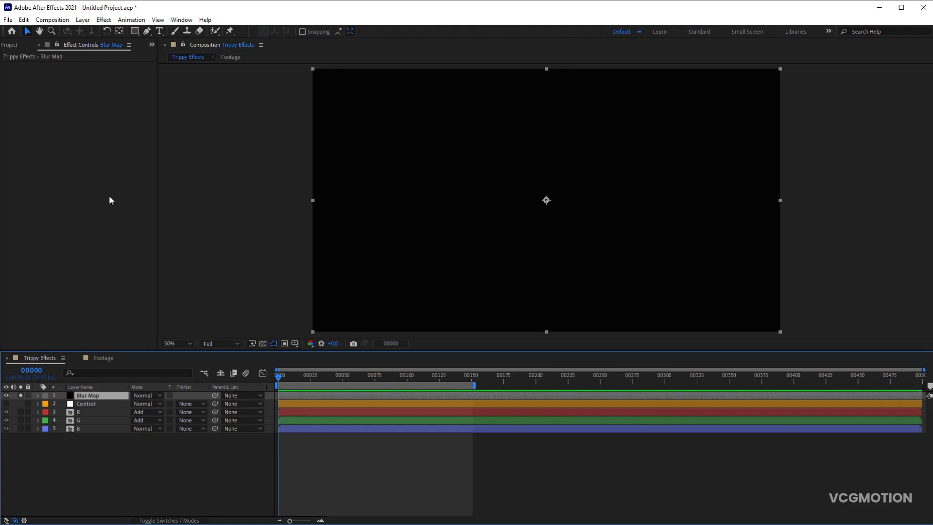
pyautogui.moveTo(135, 30); pyautogui.dragTo(165, 50)
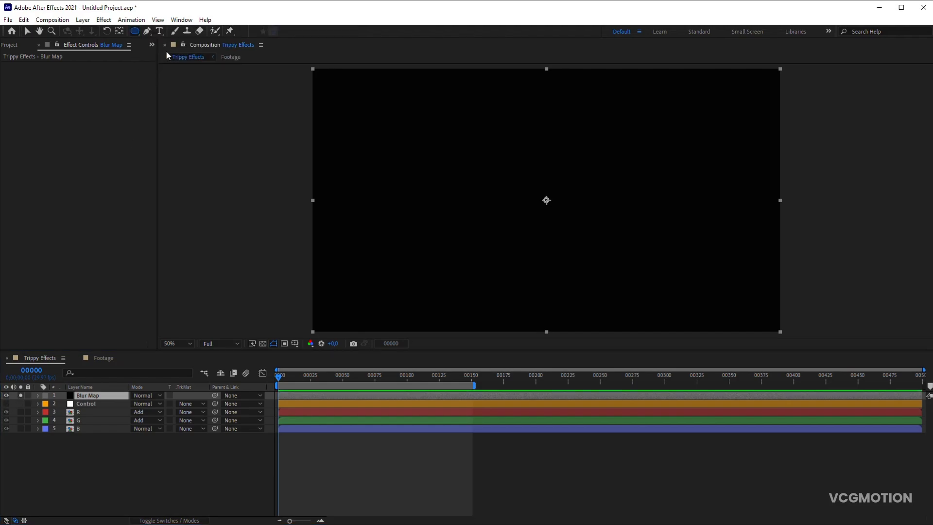
pyautogui.doubleClick(140, 32)
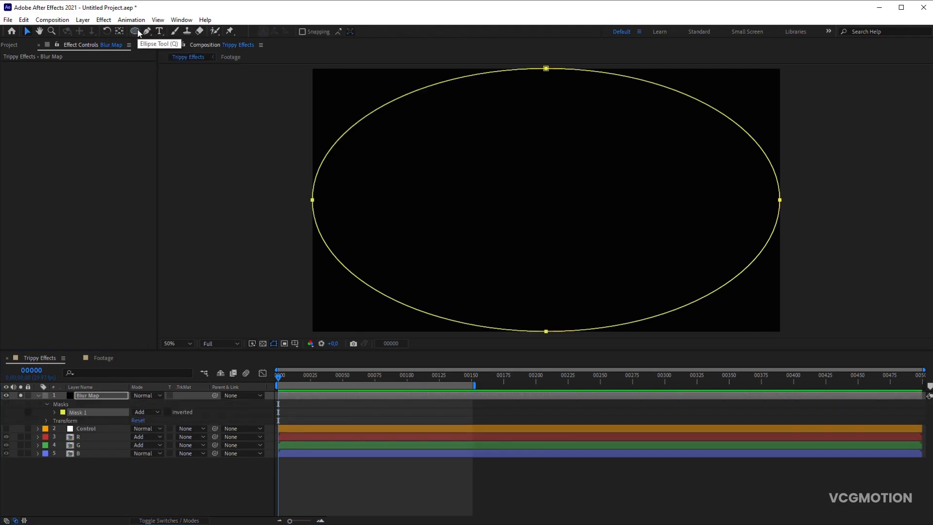
pyautogui.click(263, 344)
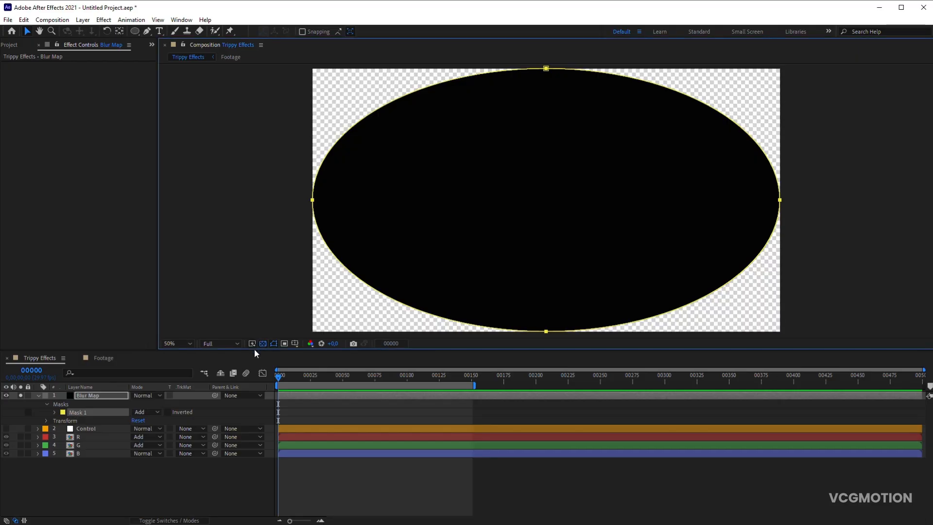
# - Set the Blur Map mask's feather to 600 pixels
pyautogui.press('f')
pyautogui.click(145, 412)
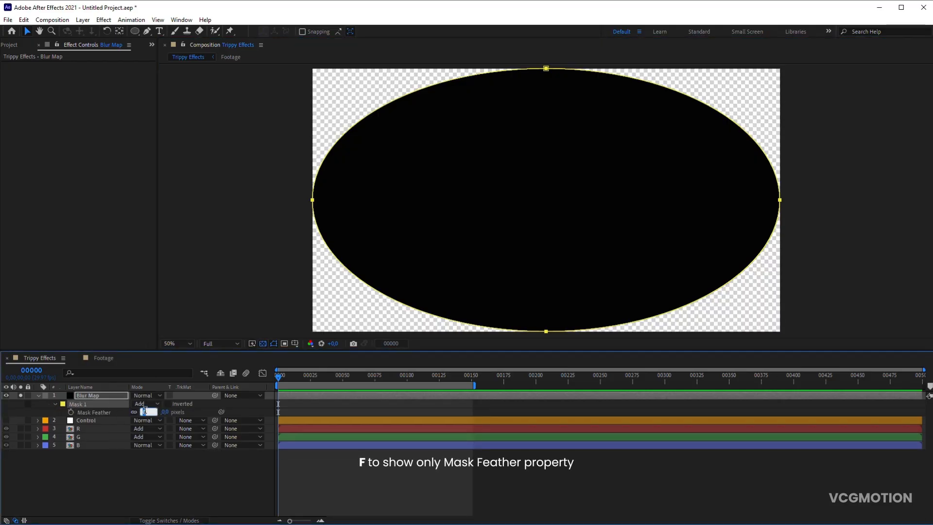
pyautogui.write('600')
pyautogui.press('Return')
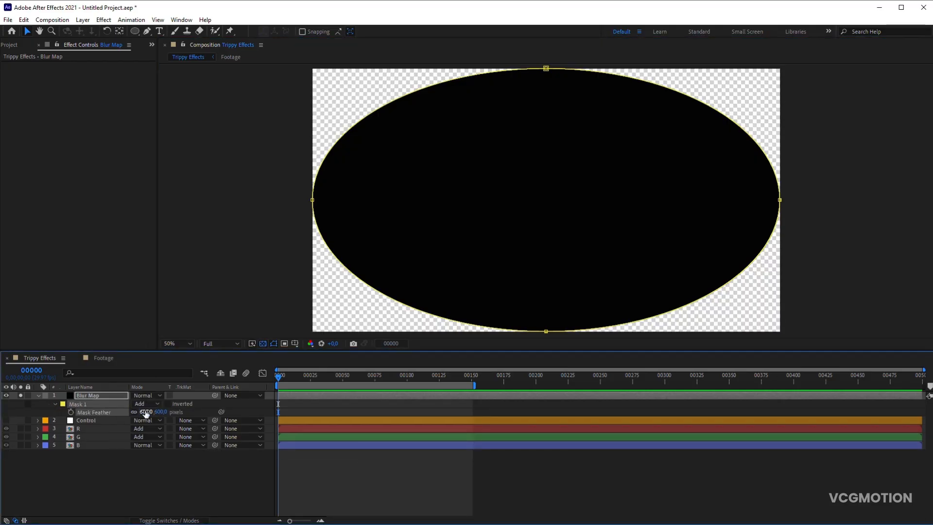
# - Apply the Solid Composite effect to Blur Map and place the layer at the bottom of the stack, unsoloed and hidden
pyautogui.click(103, 19)
pyautogui.moveTo(132, 121)
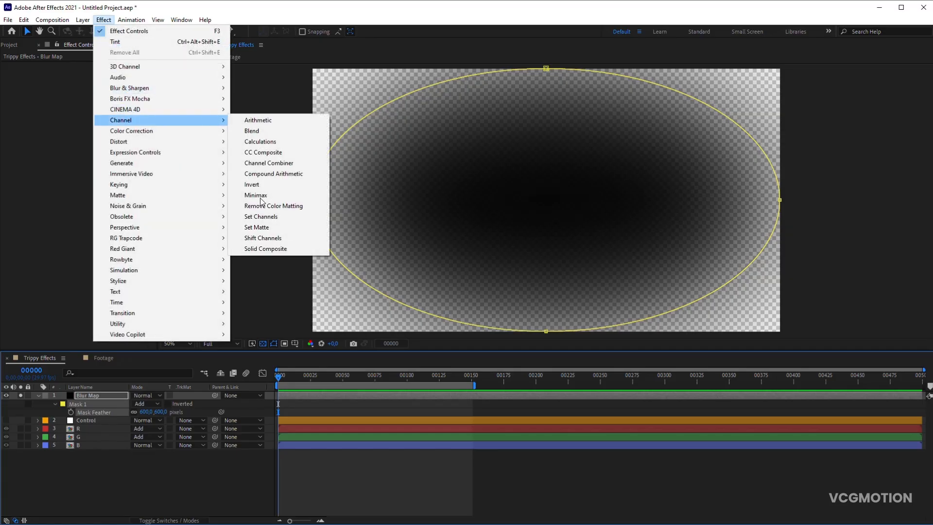
pyautogui.click(262, 248)
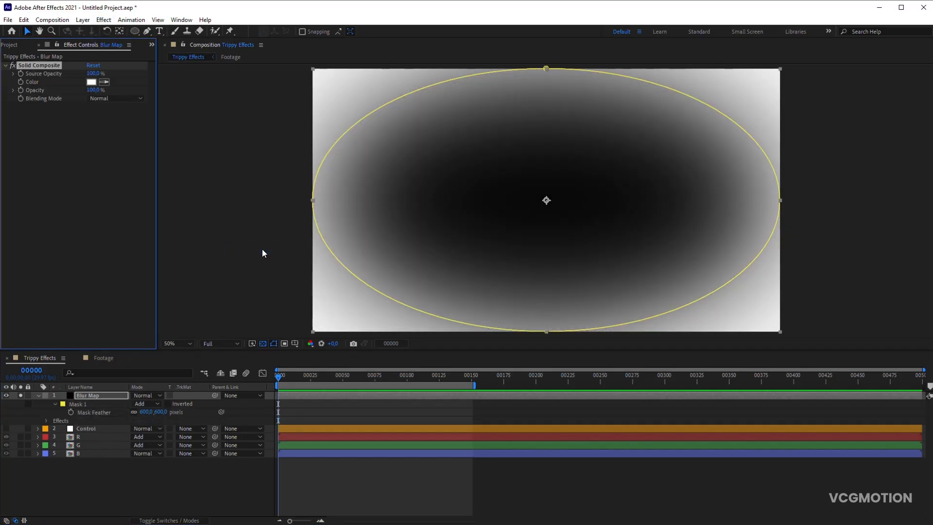
pyautogui.moveTo(79, 394); pyautogui.dragTo(92, 468)
pyautogui.click(38, 429)
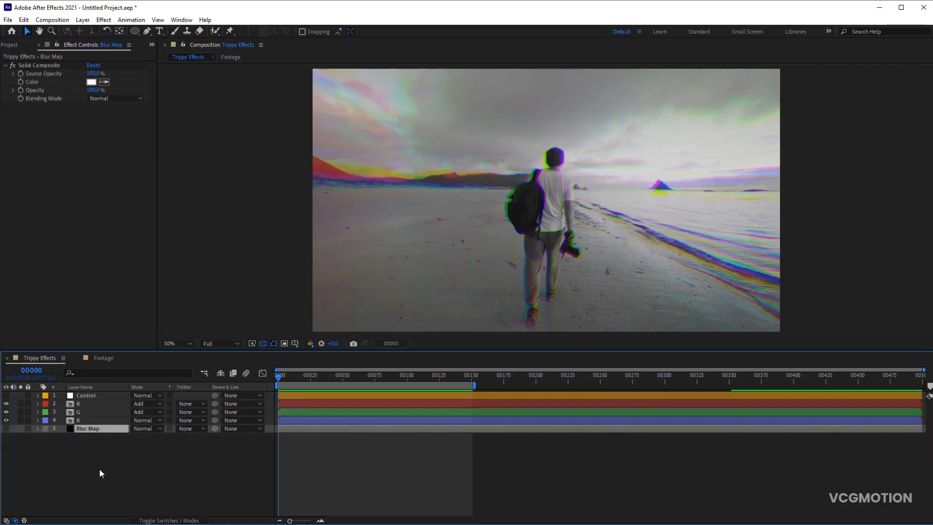
# - Add an adjustment layer named Edge Blur with a grey label color and place it directly below the Control layer
pyautogui.click(99, 467)
pyautogui.hotkey('ctrl', 'alt', 'y')
pyautogui.press('Return')
pyautogui.write('Edge Blur')
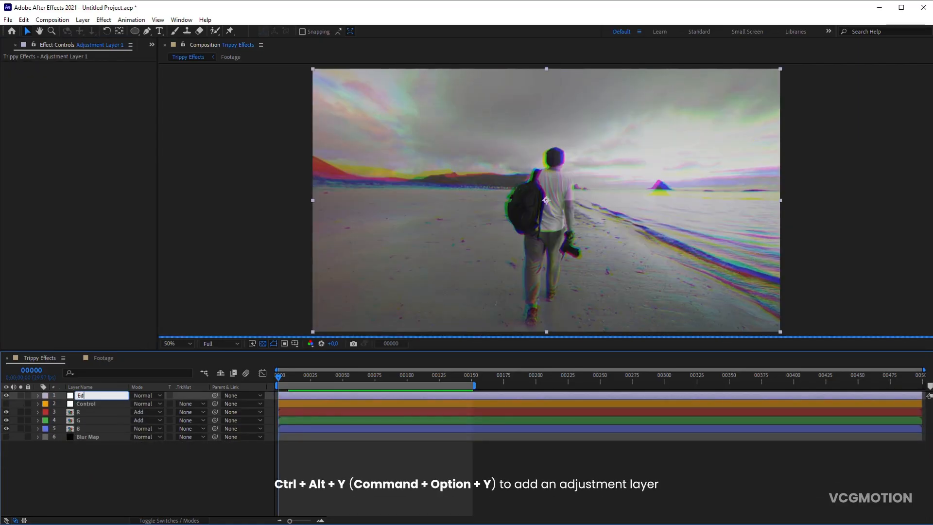
pyautogui.press('Return')
pyautogui.click(45, 395)
pyautogui.click(64, 219)
pyautogui.moveTo(86, 398); pyautogui.dragTo(87, 407)
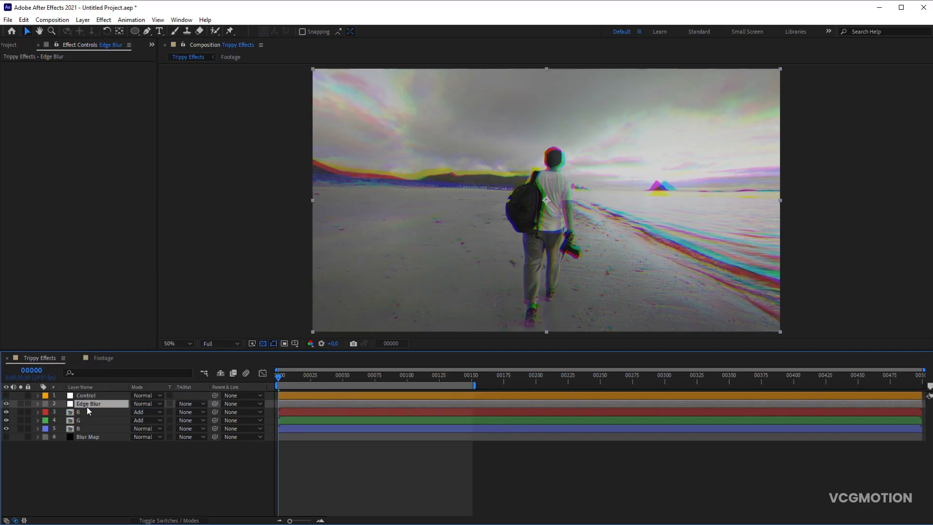
# - Apply Compound Blur to the Edge Blur layer, using Blur Map with Effects & Masks as its blur layer
pyautogui.click(104, 20)
pyautogui.moveTo(129, 89)
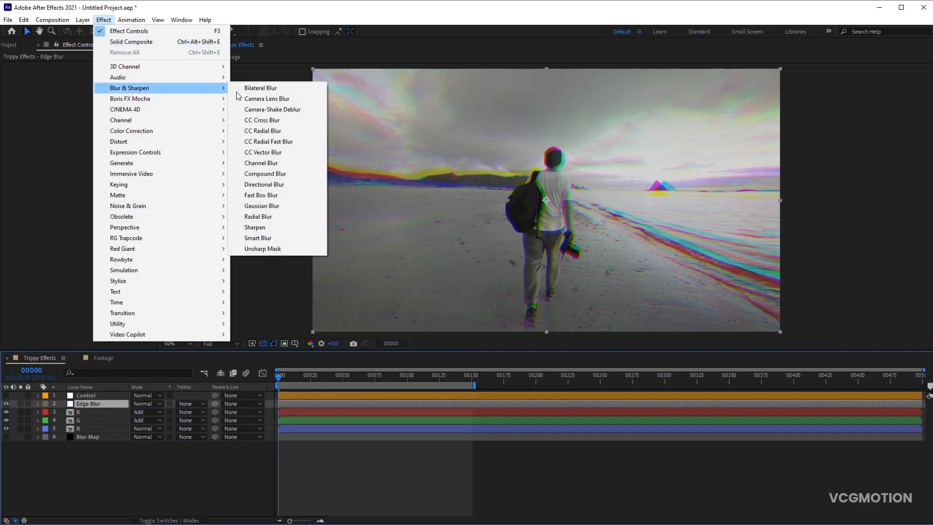
pyautogui.click(278, 174)
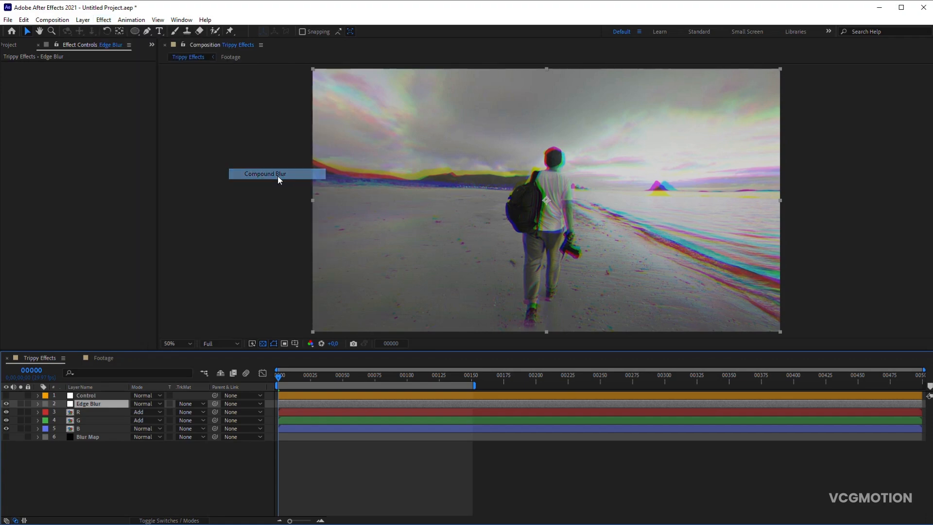
pyautogui.click(106, 74)
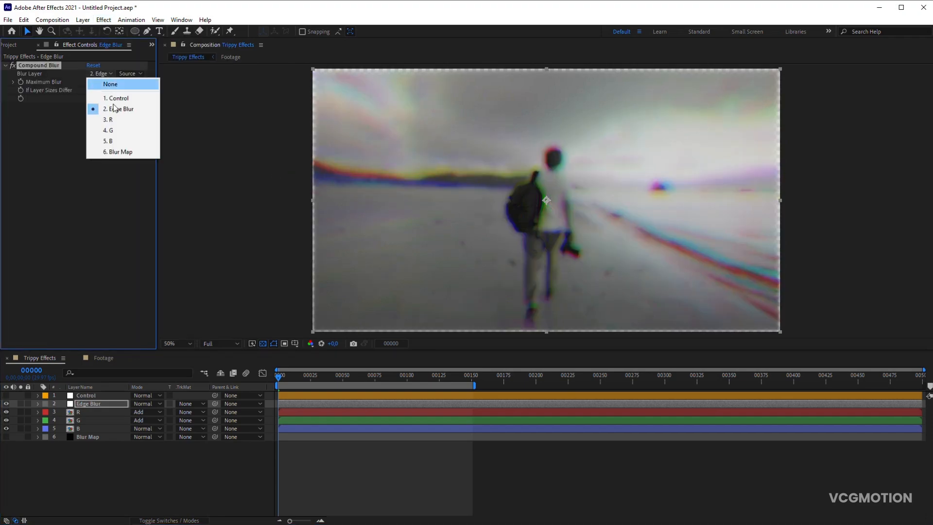
pyautogui.click(121, 151)
pyautogui.click(134, 74)
pyautogui.click(134, 105)
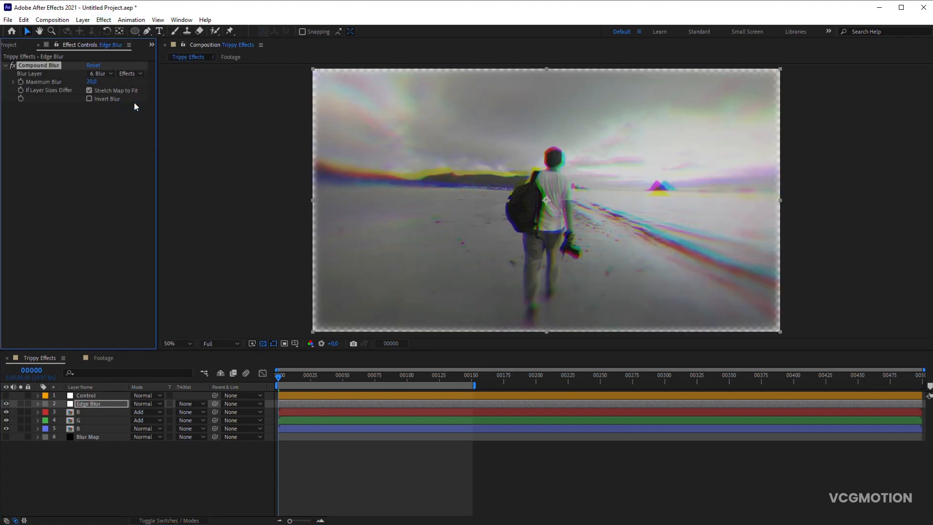
# - Link Compound Blur's Maximum Blur to the Control layer's Edge Blur slider with an expression and collapse the layer
pyautogui.keyDown('alt'); pyautogui.click(21, 82); pyautogui.keyUp('alt')
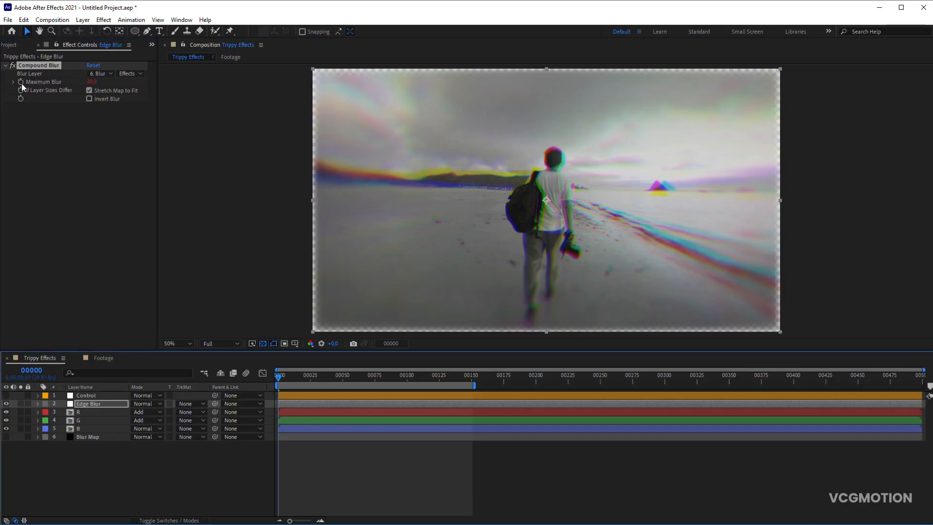
pyautogui.click(93, 394)
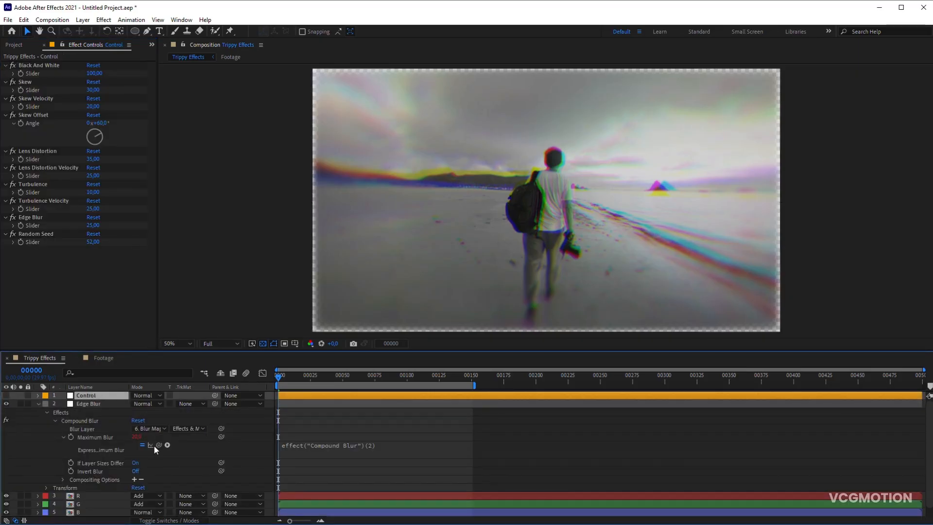
pyautogui.moveTo(159, 445); pyautogui.dragTo(50, 227)
pyautogui.click(261, 429)
pyautogui.click(38, 403)
# - Add Motion Tile above Compound Blur on the Edge Blur layer, with output width and height 120 and Mirror Edges enabled
pyautogui.click(103, 406)
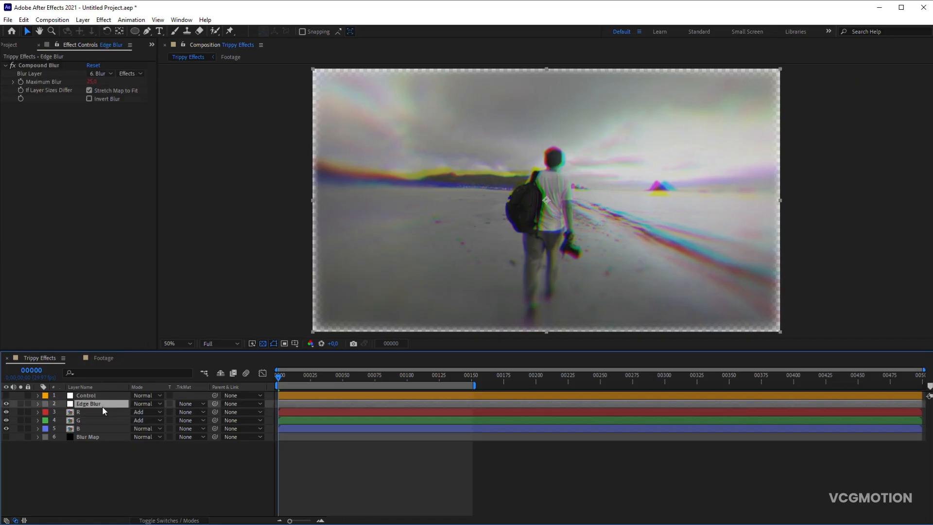
pyautogui.click(102, 21)
pyautogui.moveTo(154, 280)
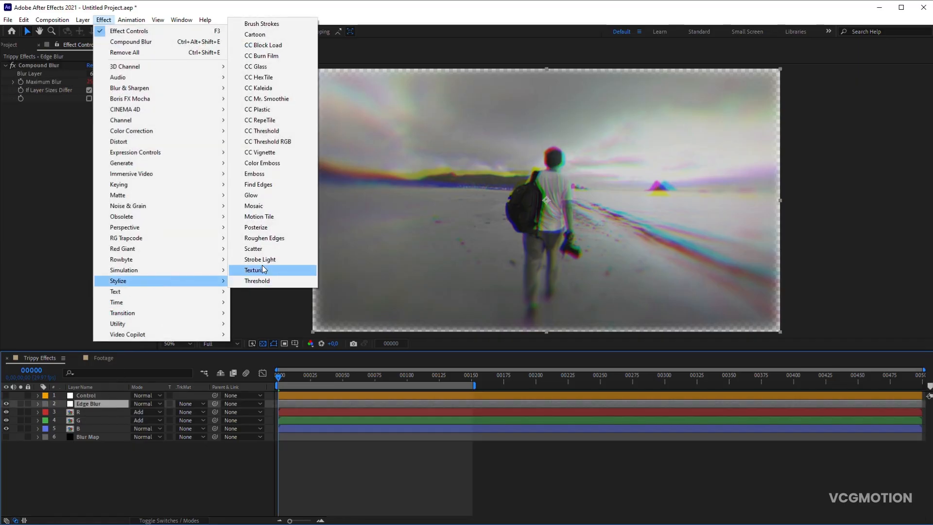
pyautogui.click(259, 216)
pyautogui.press('Return')
pyautogui.click(89, 157)
pyautogui.moveTo(47, 108); pyautogui.dragTo(52, 67)
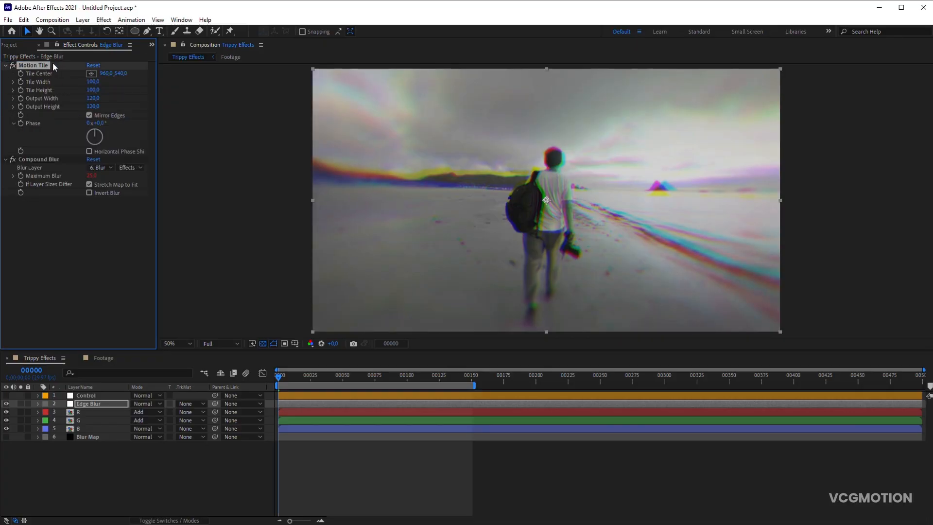
# - Set the Control layer's Edge Blur slider to 30
pyautogui.click(85, 396)
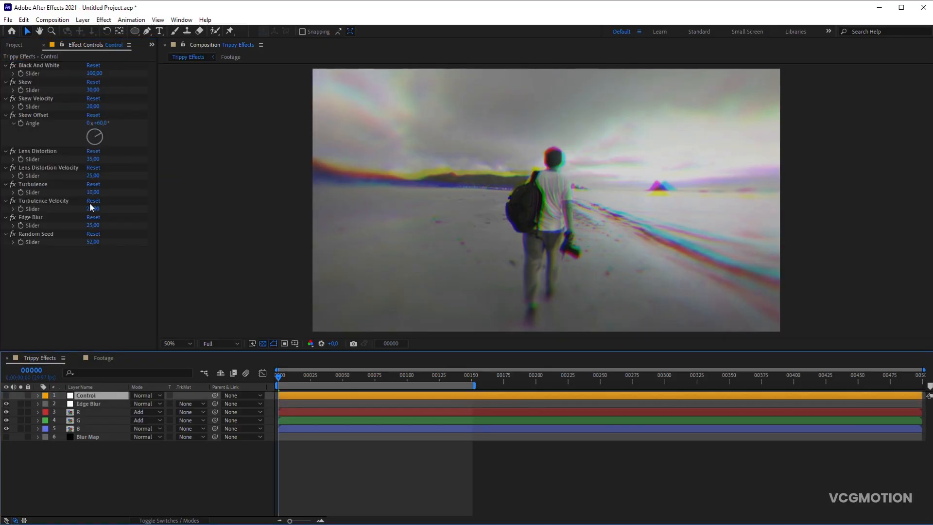
pyautogui.click(94, 225)
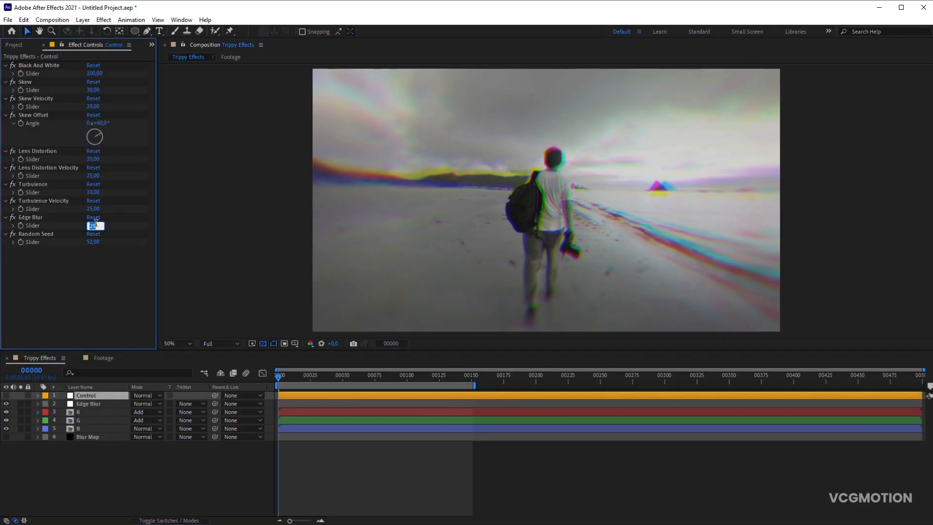
pyautogui.write('30')
pyautogui.click(173, 480)
# - Duplicate the Edge Blur slider effect on the Control layer and rename the copy Flicker
pyautogui.click(99, 389)
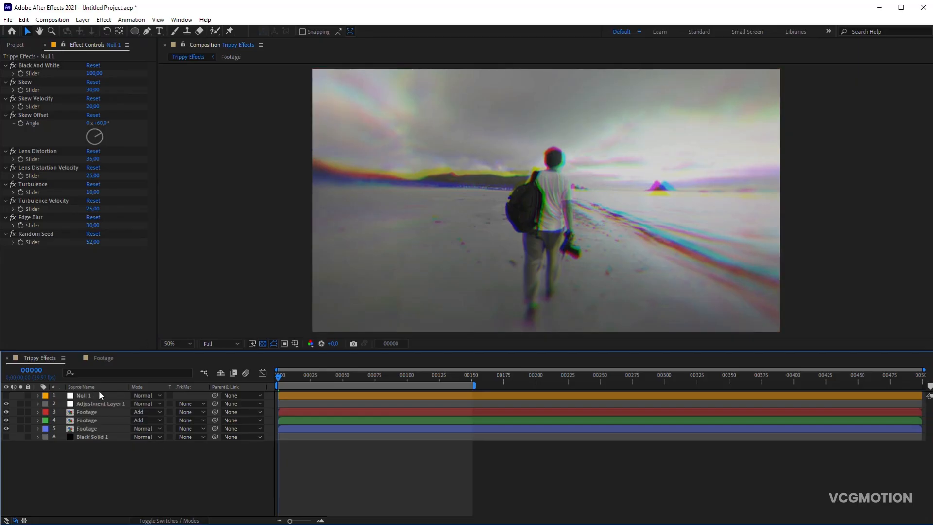
pyautogui.click(96, 394)
pyautogui.click(99, 388)
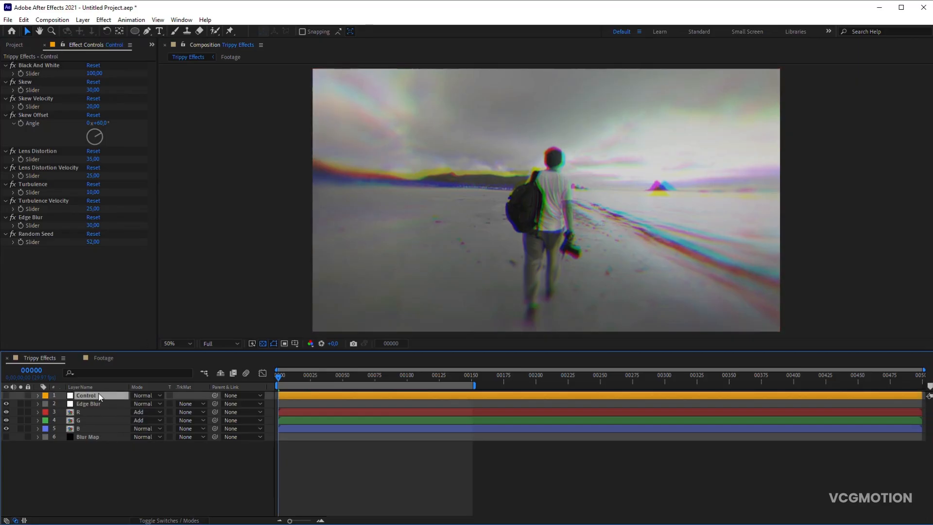
pyautogui.click(40, 217)
pyautogui.hotkey('ctrl', 'd')
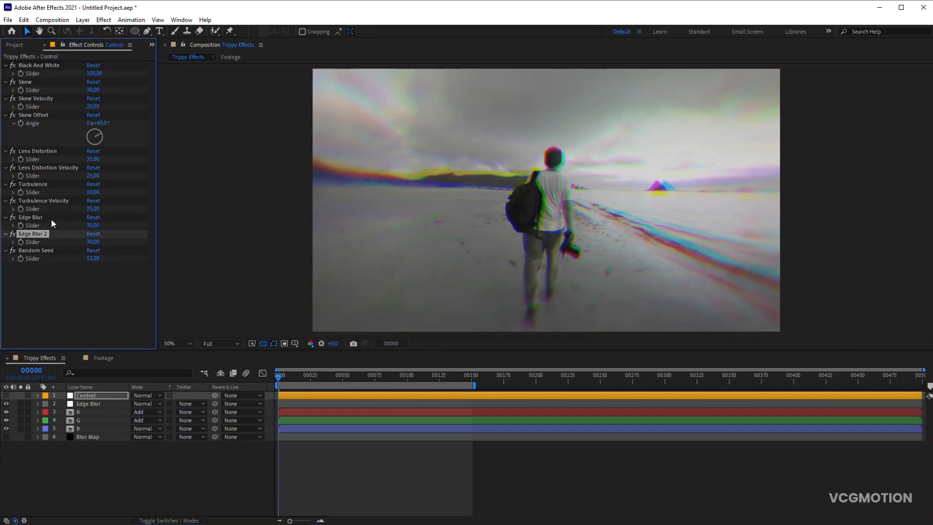
pyautogui.press('Return')
pyautogui.write('Flicker')
# - Duplicate the Edge Blur adjustment layer and rename the copy Flicker
pyautogui.click(91, 404)
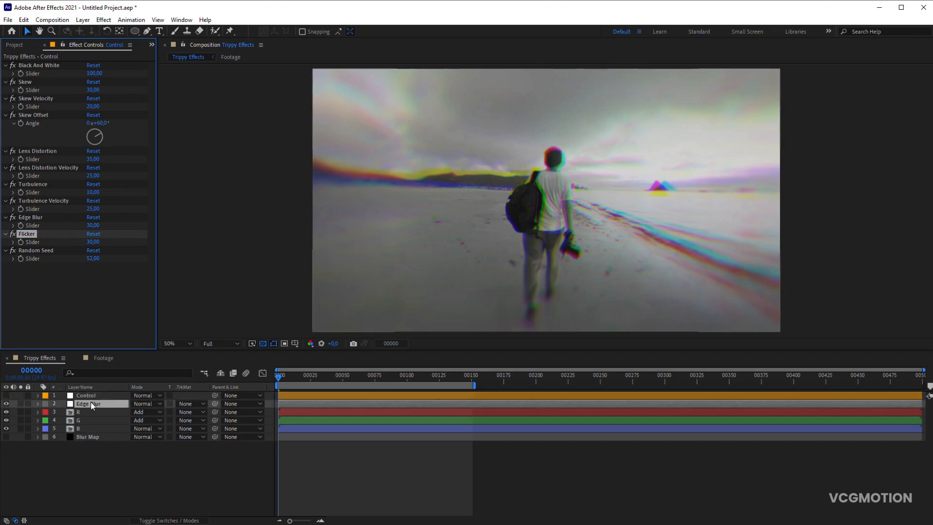
pyautogui.hotkey('ctrl', 'd')
pyautogui.press('Return')
pyautogui.write('Flicker')
pyautogui.press('Return')
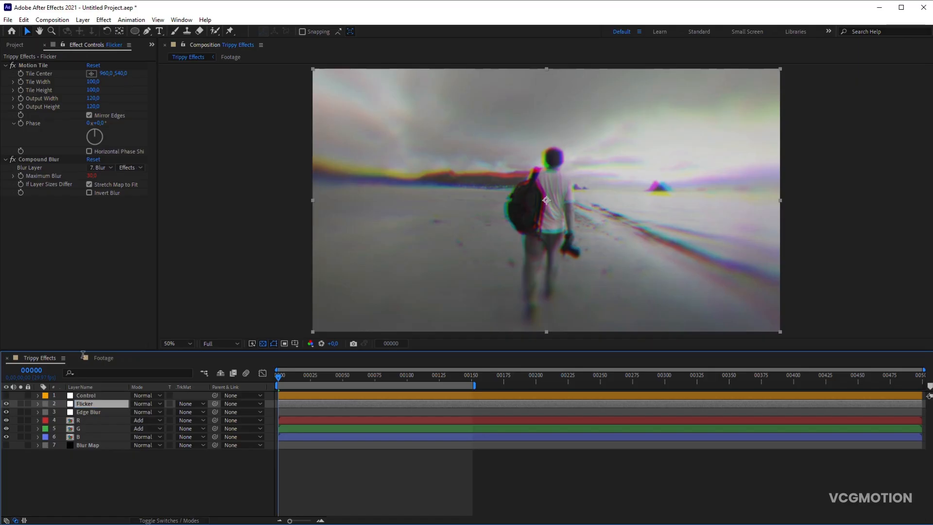
# - Remove all effects from the Flicker layer and apply the Exposure color correction effect instead
pyautogui.click(35, 62)
pyautogui.hotkey('ctrl', 'a')
pyautogui.press('Delete')
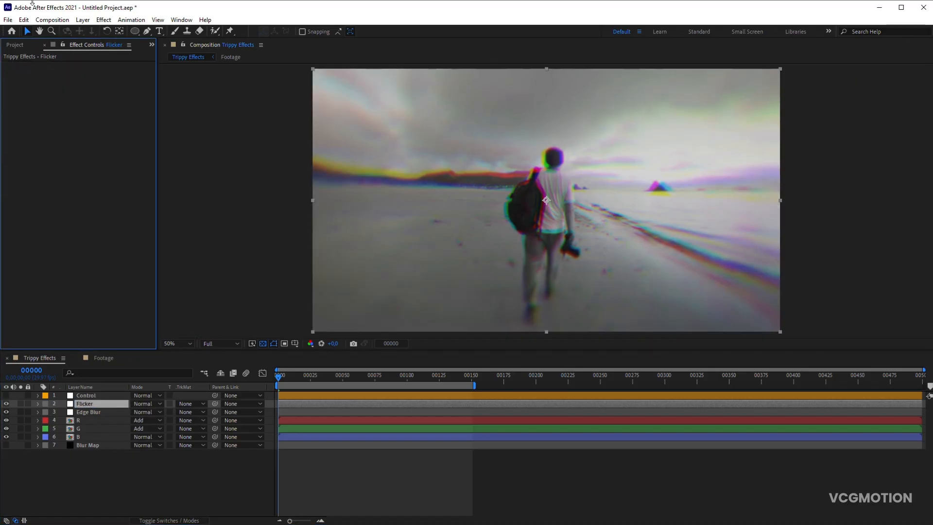
pyautogui.click(103, 20)
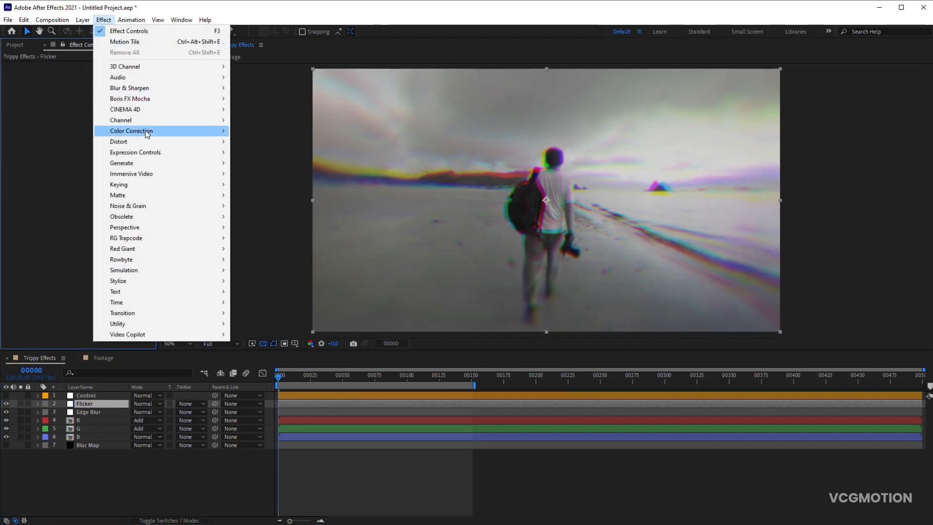
pyautogui.moveTo(185, 131)
pyautogui.click(271, 345)
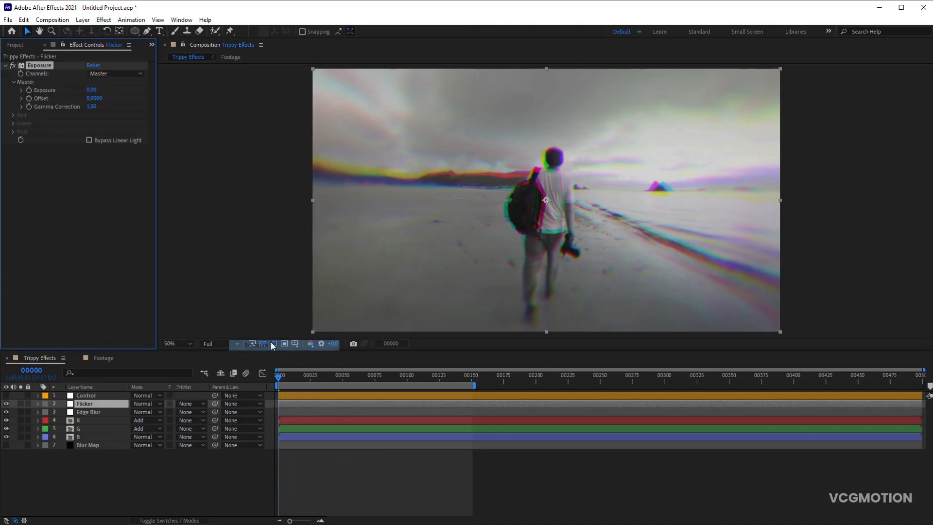
# - Start an expression on the Flicker layer's Exposure value with seedRandom() linked to the Control layer's Random Seed slider
pyautogui.keyDown('alt'); pyautogui.click(30, 89); pyautogui.keyUp('alt')
pyautogui.click(94, 395)
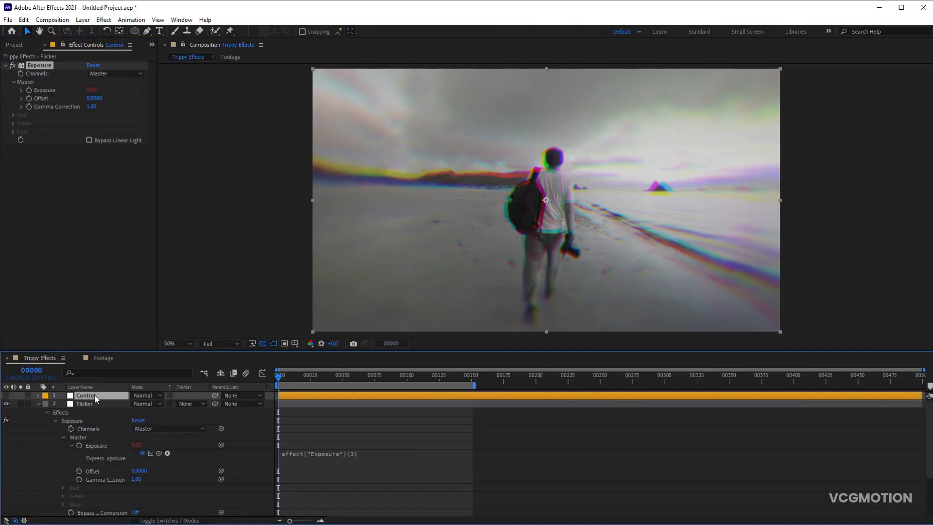
pyautogui.click(311, 452)
pyautogui.write('see')
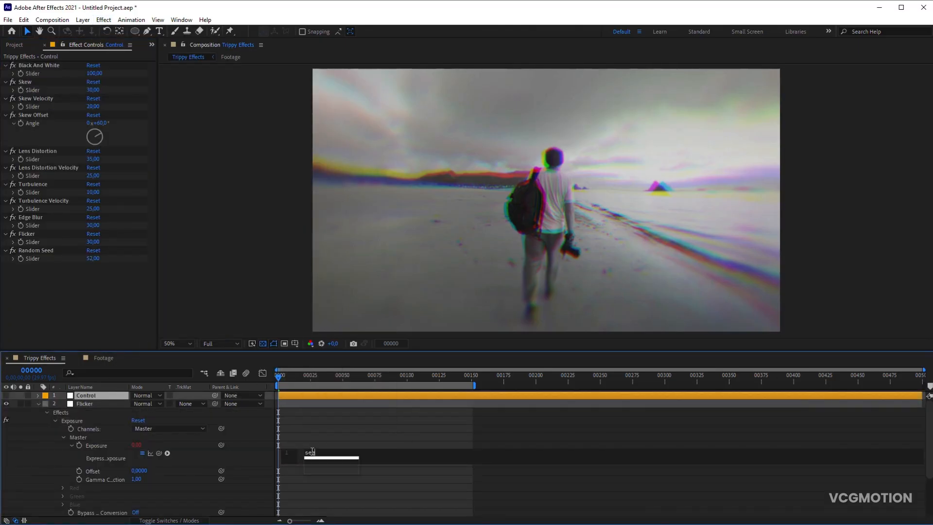
pyautogui.write('dRand')
pyautogui.press('Return')
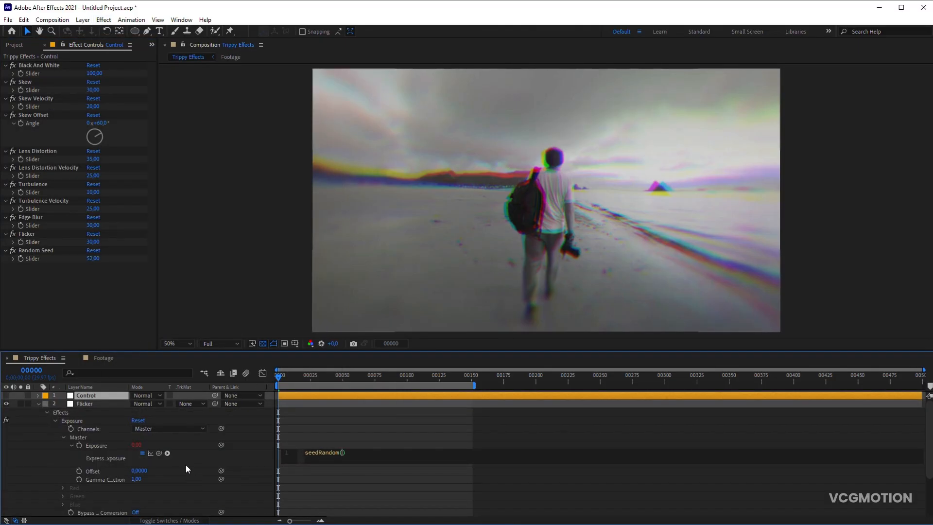
pyautogui.moveTo(43, 268); pyautogui.dragTo(43, 259)
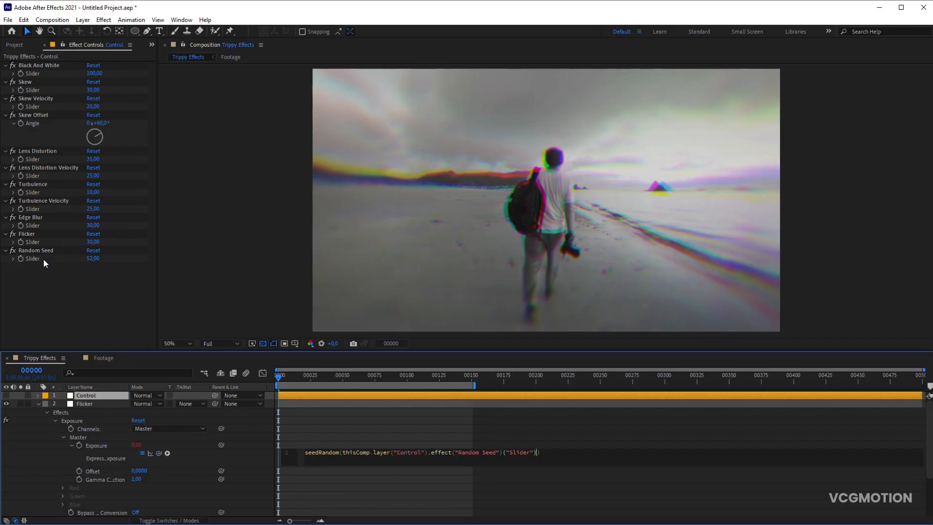
pyautogui.write(';')
# - Complete the Exposure expression with wiggle at frequency 6 and the Control layer's Flicker slider divided by 70 as amplitude, and collapse the layer
pyautogui.press('Return')
pyautogui.write('wiggle')
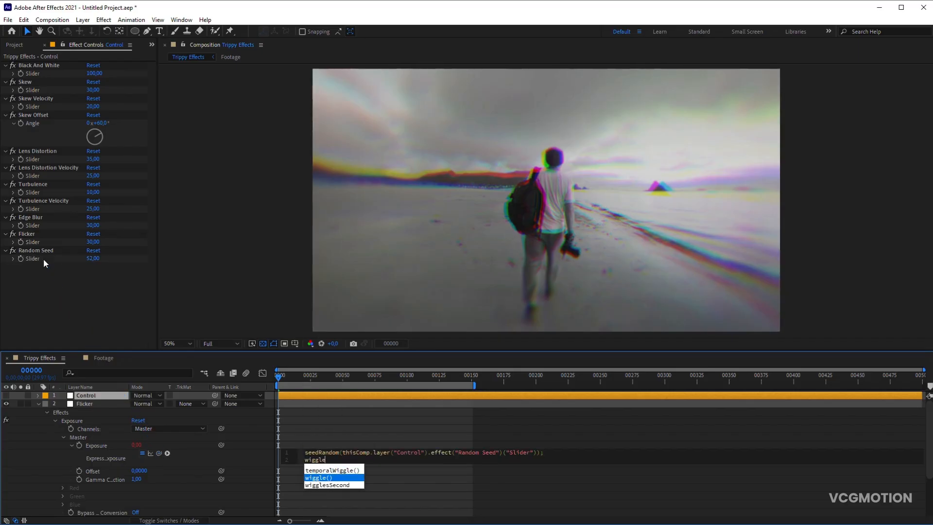
pyautogui.press('Return')
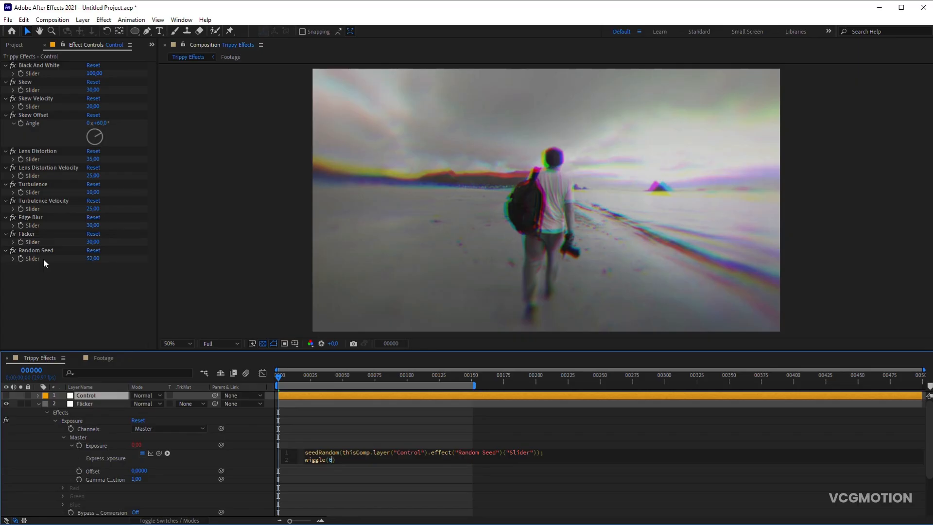
pyautogui.write('6,')
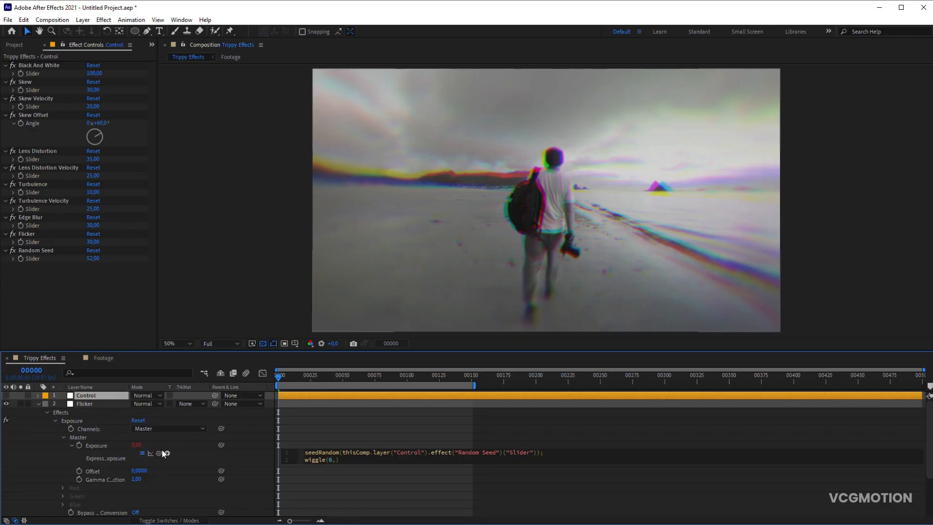
pyautogui.moveTo(158, 453); pyautogui.dragTo(50, 243)
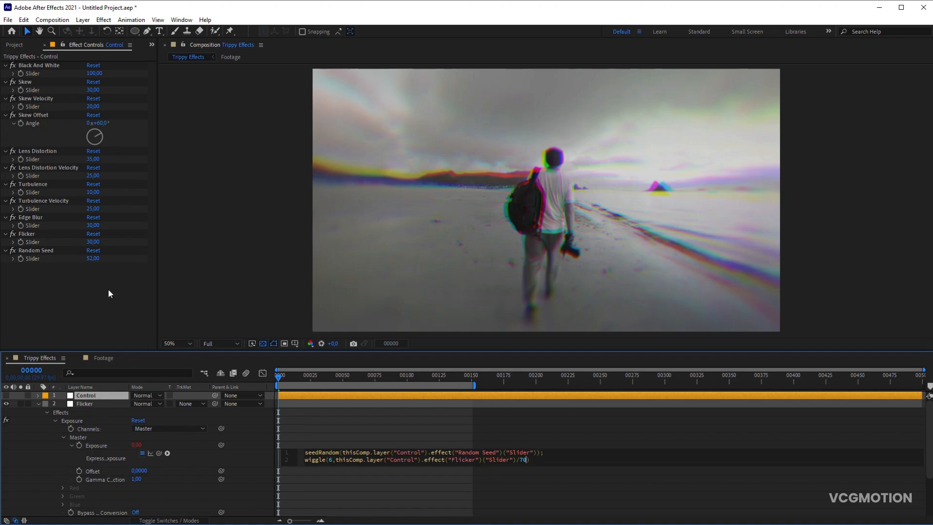
pyautogui.click(246, 452)
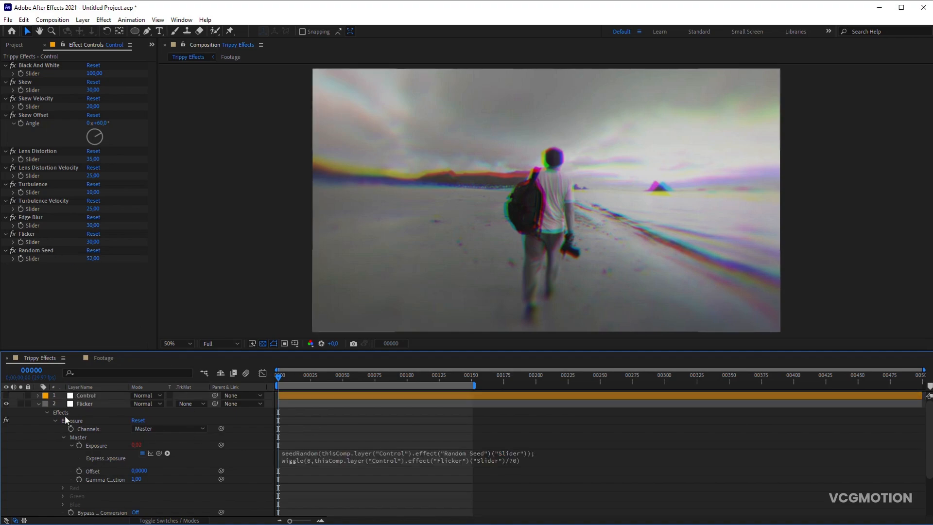
pyautogui.click(38, 404)
# - Set the Control layer's Flicker slider to 35 and preview the composition
pyautogui.click(95, 396)
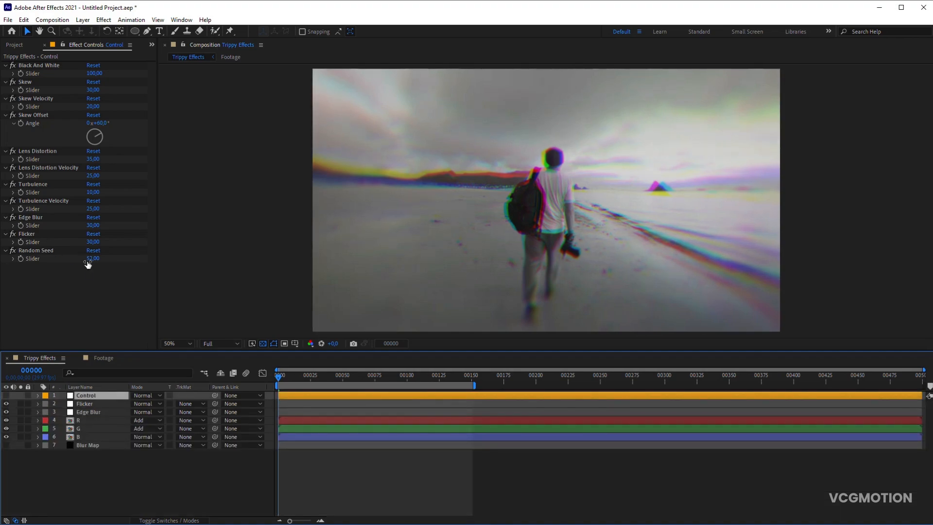
pyautogui.click(94, 242)
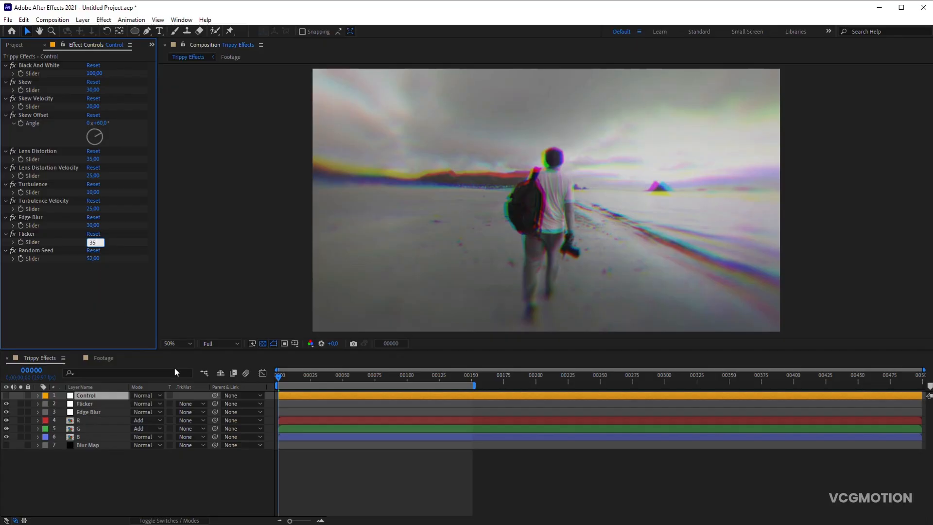
pyautogui.click(208, 468)
pyautogui.press('space')
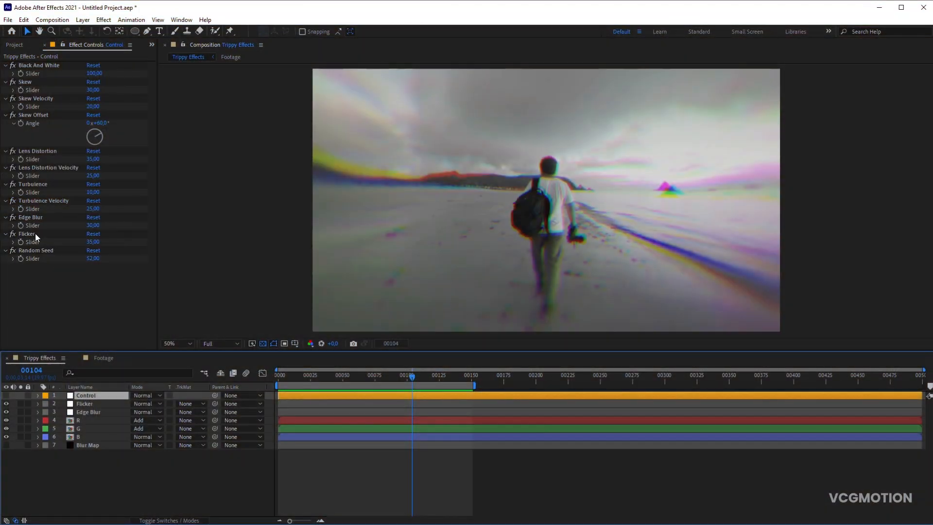
# - Duplicate the Control layer's Flicker slider effect and rename the copy Vignette
pyautogui.click(34, 234)
pyautogui.hotkey('ctrl', 'd')
pyautogui.press('Return')
pyautogui.write('Vignette')
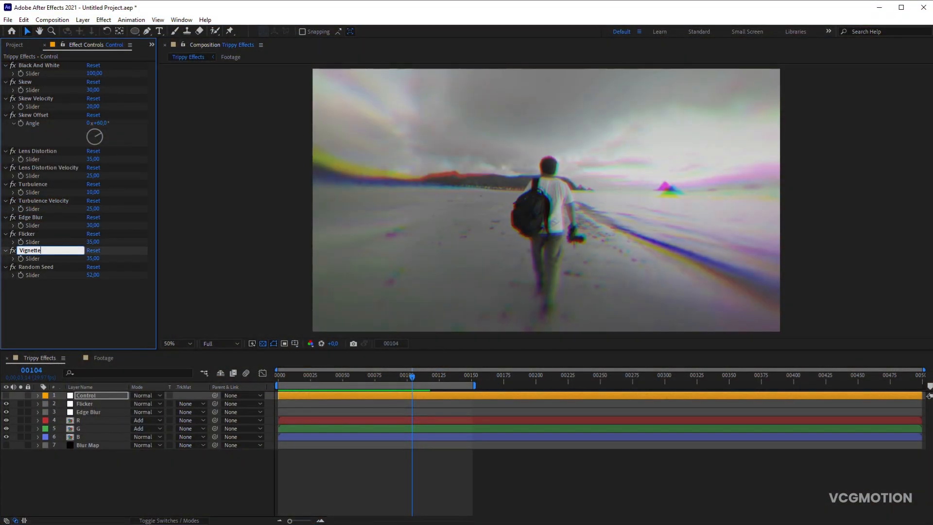
pyautogui.press('Return')
# - Duplicate the Flicker adjustment layer and rename the copy Vignette
pyautogui.click(112, 403)
pyautogui.hotkey('ctrl', 'd')
pyautogui.press('Return')
pyautogui.write('V')
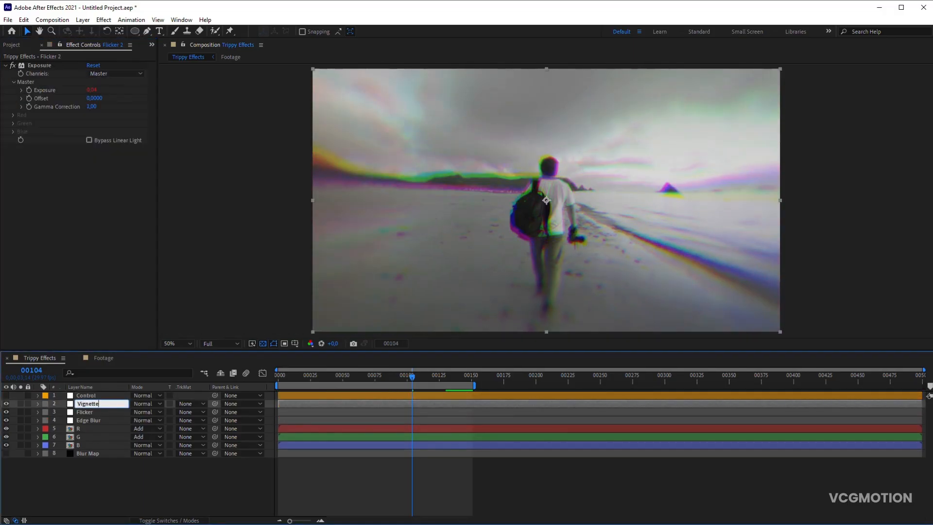
pyautogui.write('ignette')
pyautogui.press('Return')
# - Replace Exposure on the Vignette layer with a Tint effect that maps both black and white to black
pyautogui.click(42, 66)
pyautogui.press('Delete')
pyautogui.click(103, 19)
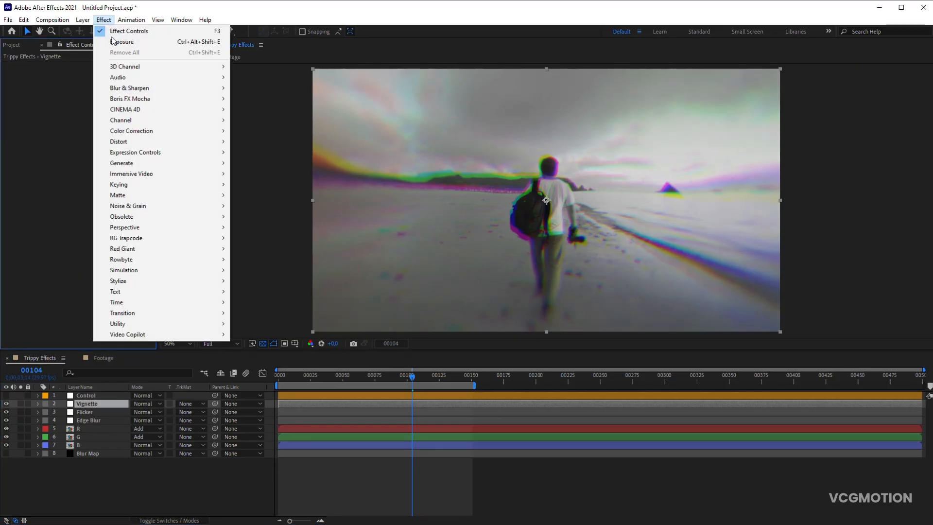
pyautogui.moveTo(168, 132)
pyautogui.click(270, 463)
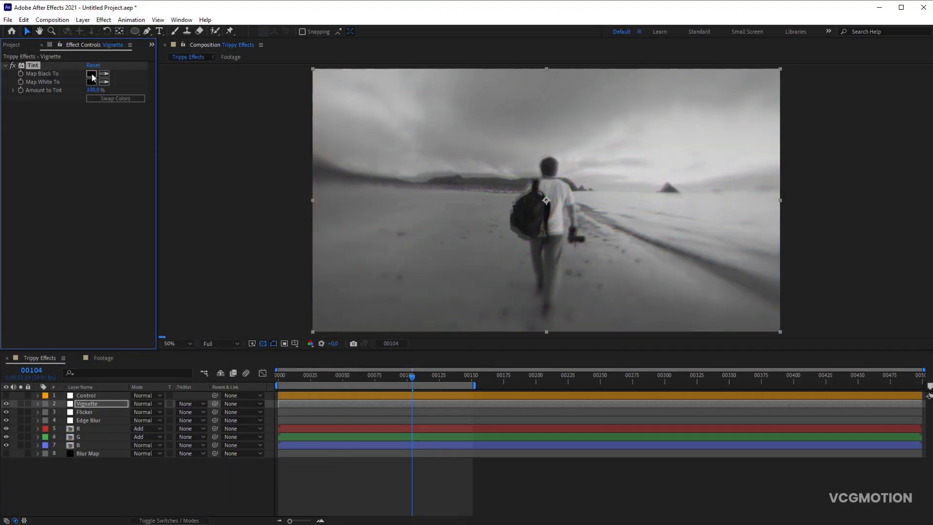
# - Link Tint's Amount to Tint to the Control layer's Vignette slider with an expression and collapse the layer
pyautogui.keyDown('alt'); pyautogui.click(21, 89); pyautogui.keyUp('alt')
pyautogui.click(90, 395)
pyautogui.moveTo(159, 454); pyautogui.dragTo(42, 260)
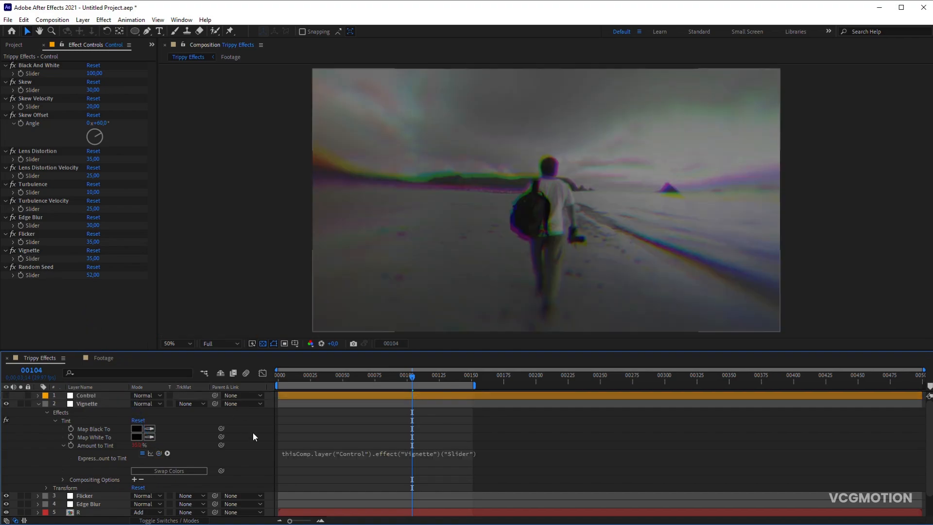
pyautogui.click(39, 404)
# - Add a full-frame elliptical mask to the Vignette layer and set its mode to Subtract
pyautogui.click(103, 404)
pyautogui.doubleClick(135, 31)
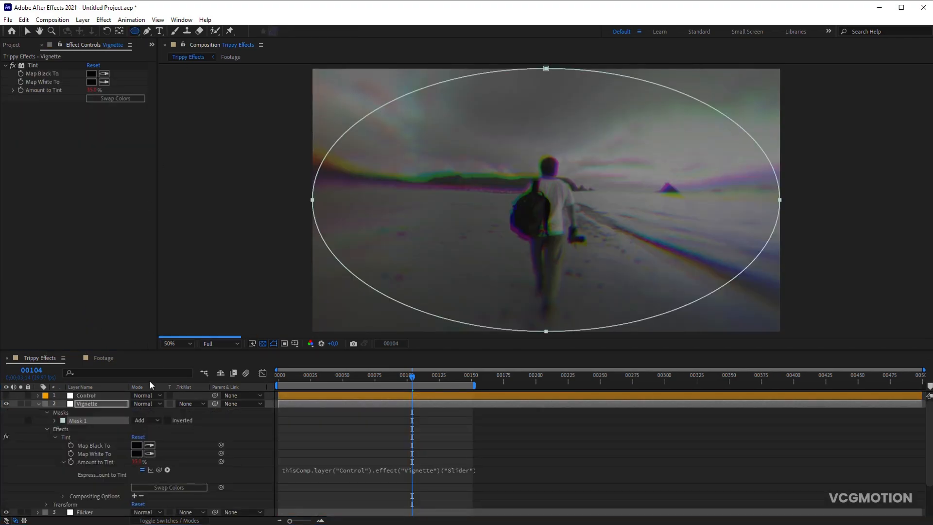
pyautogui.click(143, 420)
pyautogui.click(156, 451)
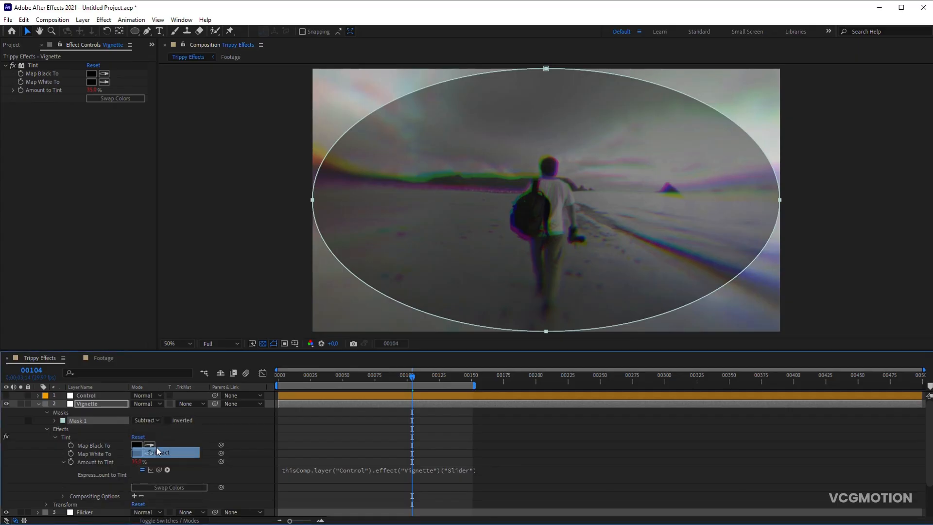
# - Set the feather of the Vignette layer's mask to 600 pixels
pyautogui.press('f')
pyautogui.click(145, 421)
pyautogui.write('600')
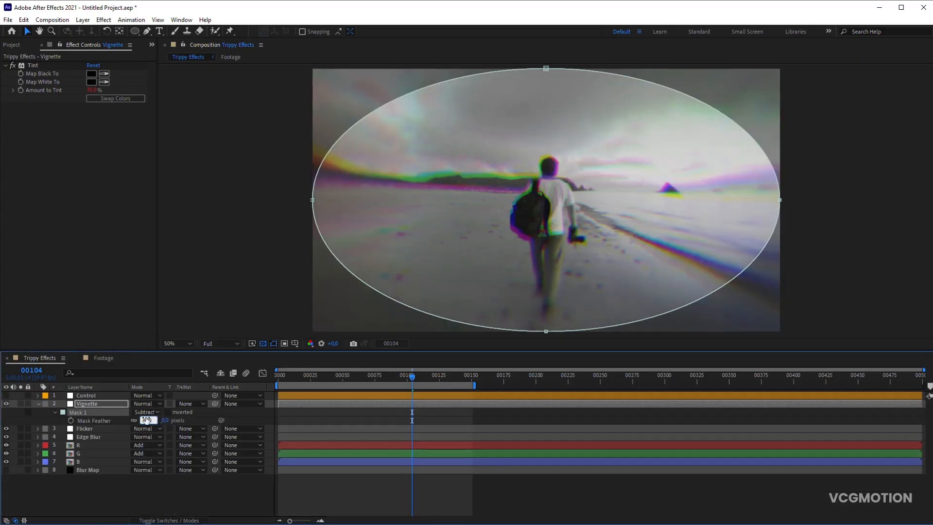
pyautogui.press('Return')
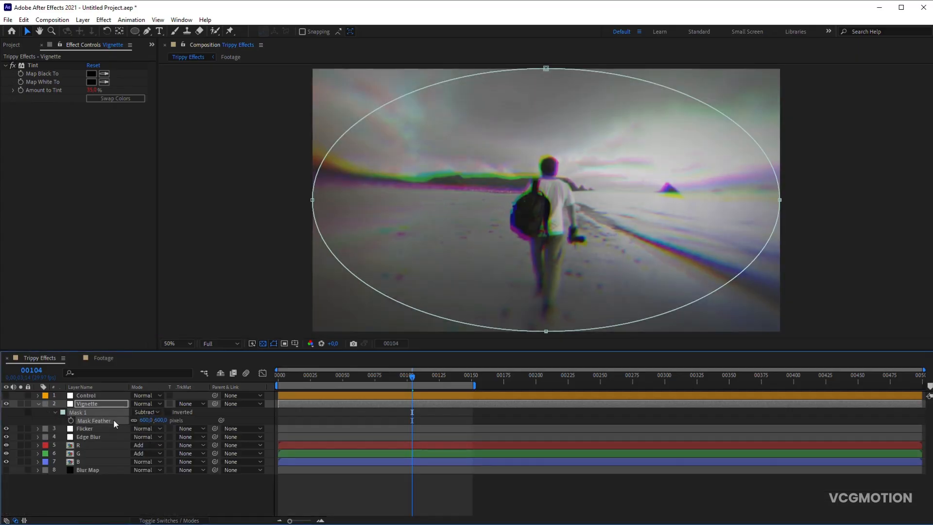
# - Set the Vignette layer's opacity to 50%
pyautogui.click(87, 404)
pyautogui.press('t')
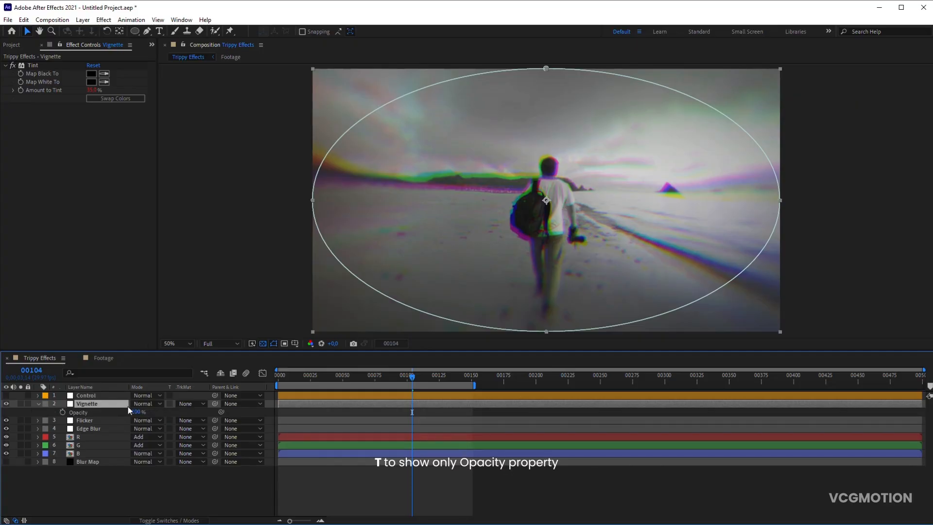
pyautogui.write('50')
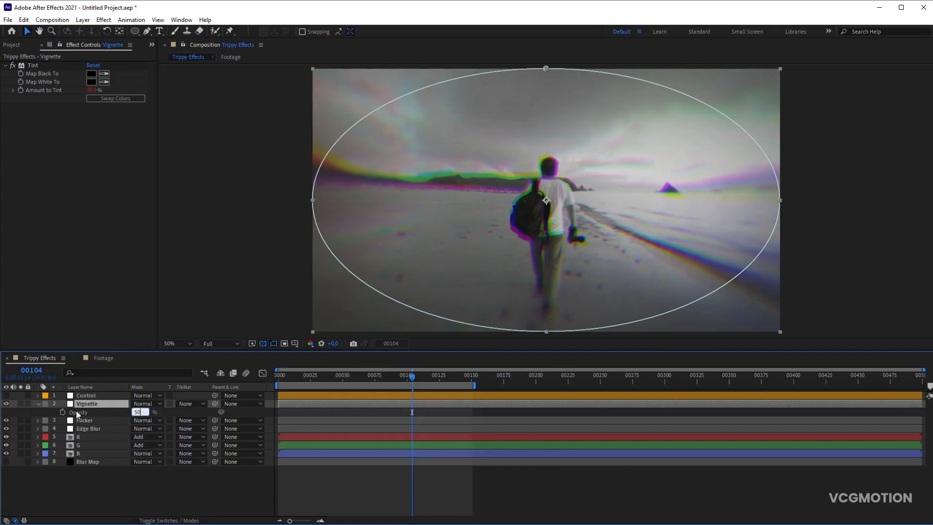
pyautogui.press('Return')
# - Give the Vignette layer's Opacity an expression that seeds seedRandom with the Control layer's Random Seed slider and applies wiggle(2,50)
pyautogui.keyDown('alt'); pyautogui.click(62, 412); pyautogui.keyUp('alt')
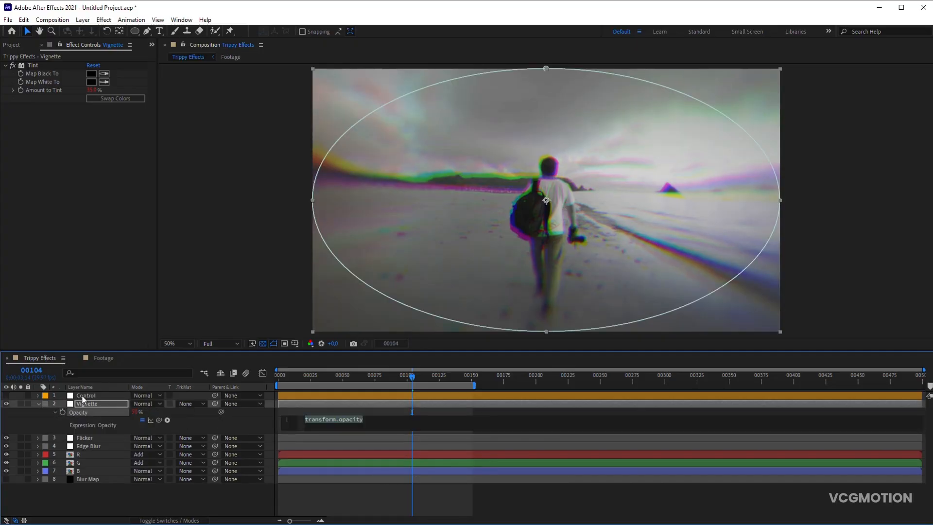
pyautogui.click(82, 395)
pyautogui.write('seedRandom(')
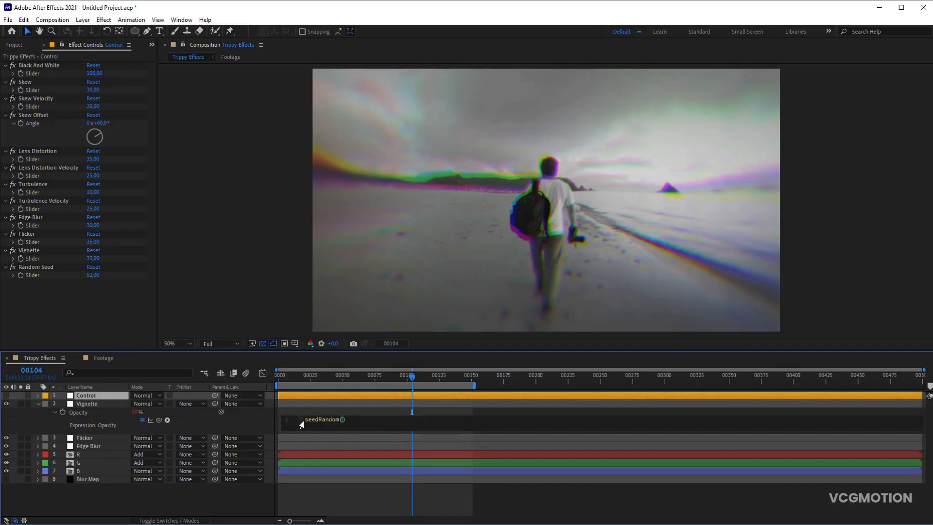
pyautogui.moveTo(62, 325); pyautogui.dragTo(49, 272)
pyautogui.write(';')
pyautogui.press('Return')
pyautogui.write('wiggle(2,50')
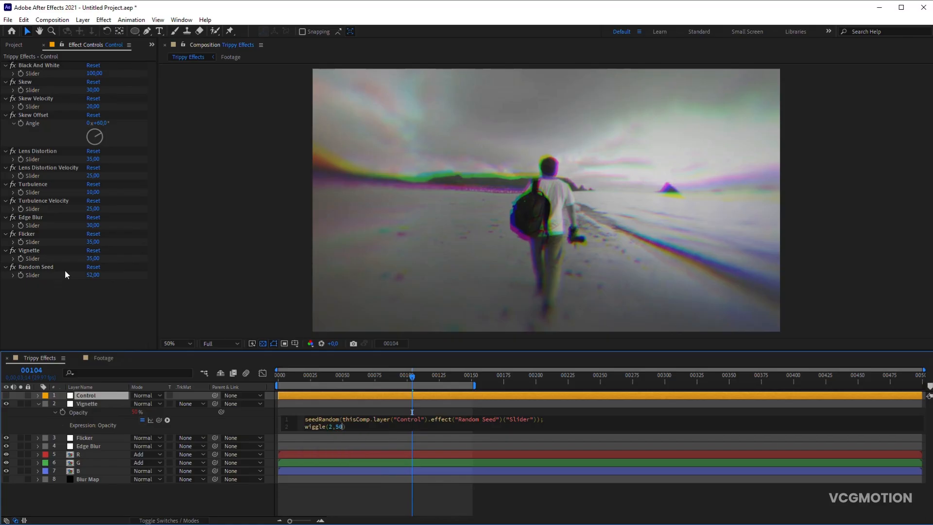
pyautogui.click(38, 403)
# - Set the Control layer's Vignette slider to 45 and preview the animation
pyautogui.click(93, 258)
pyautogui.write('4')
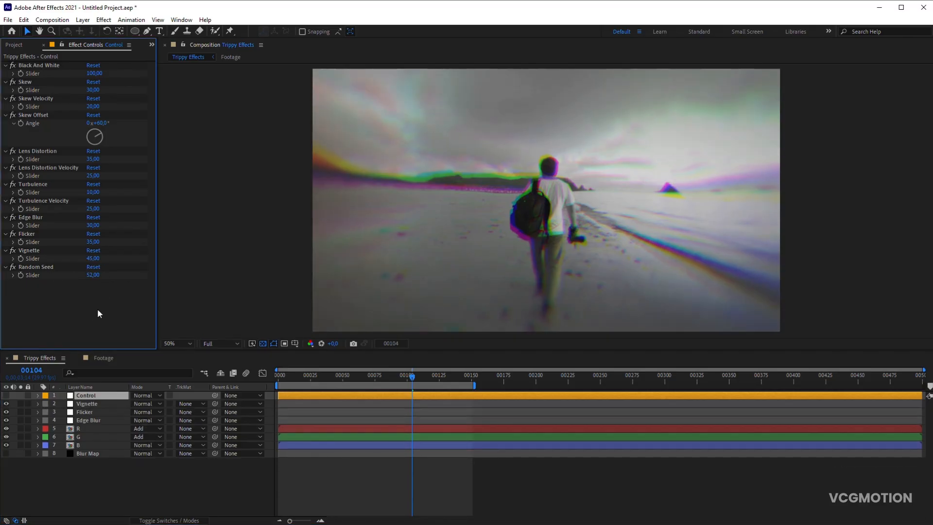
pyautogui.press('space')
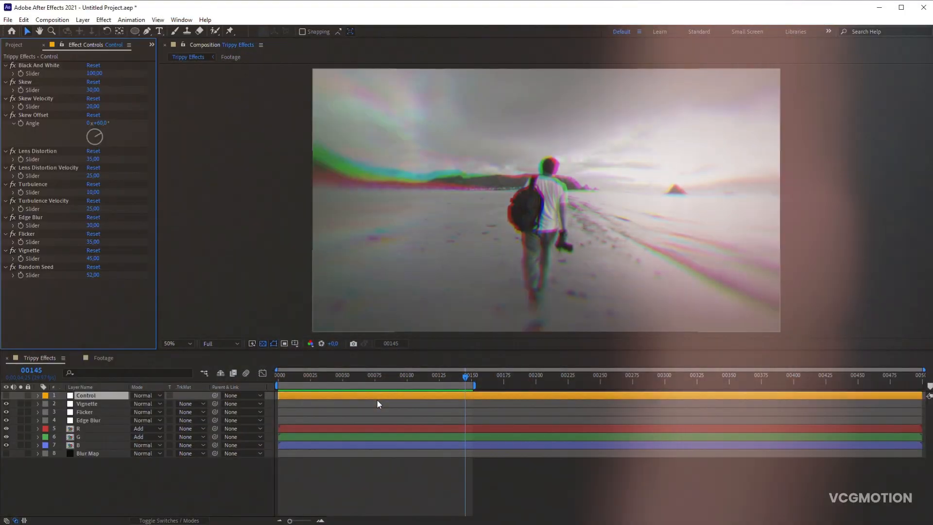
# - Replace Footage 1 with Footage 2 in the Footage composition and fit the new layer to the composition size
pyautogui.click(104, 358)
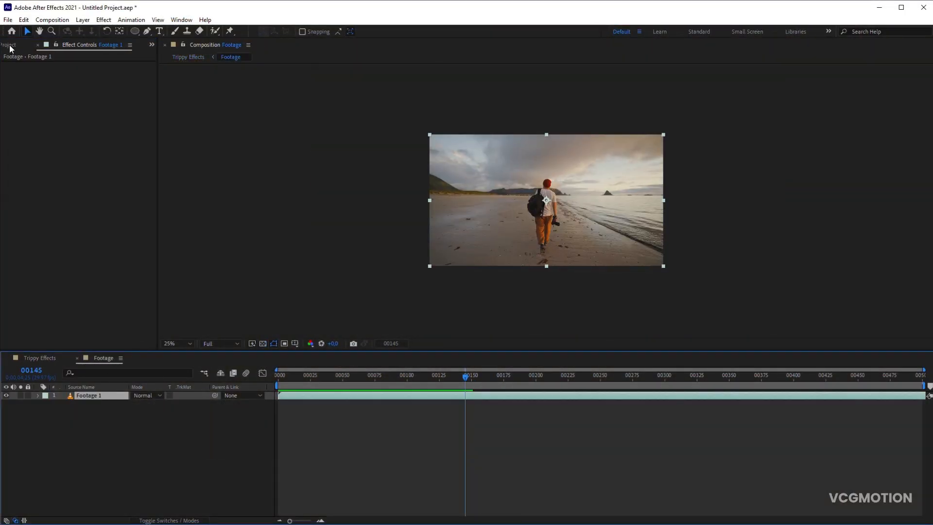
pyautogui.click(10, 45)
pyautogui.click(98, 387)
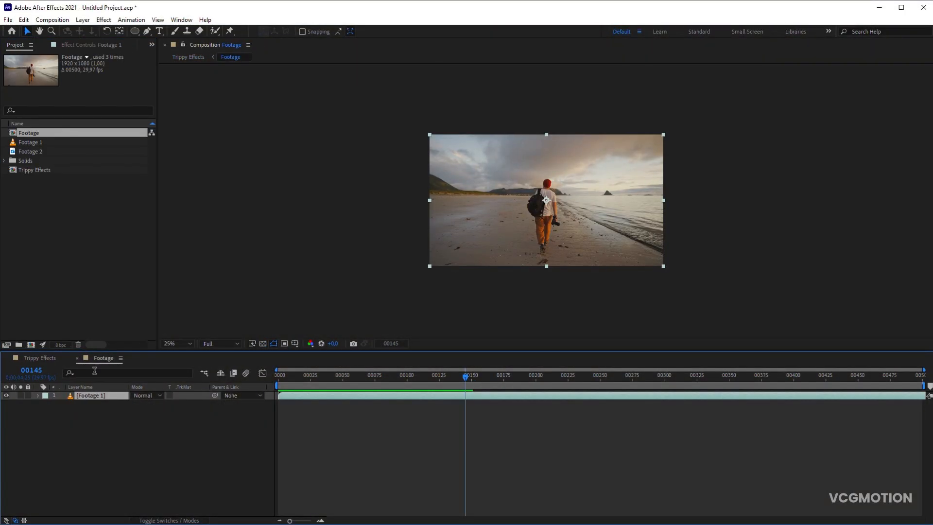
pyautogui.press('Delete')
pyautogui.moveTo(29, 151); pyautogui.dragTo(114, 451)
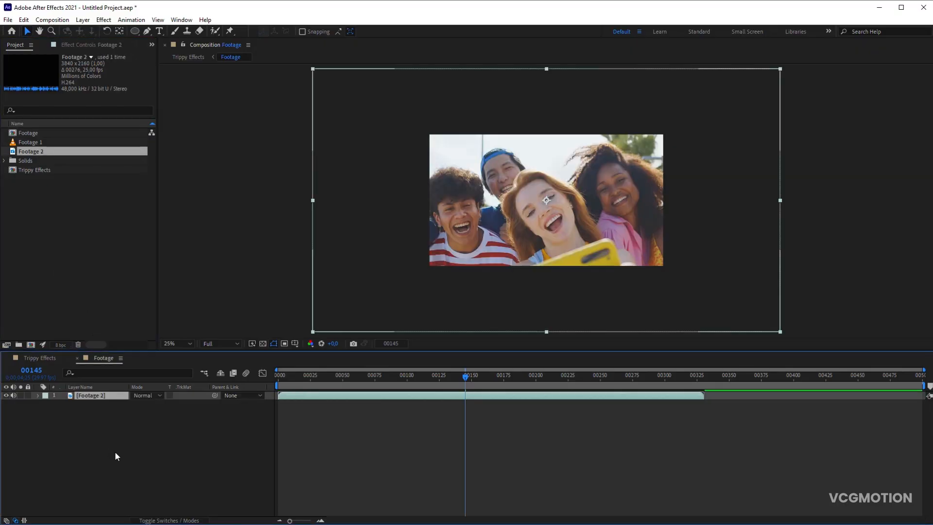
pyautogui.hotkey('ctrl', 'alt', 'f')
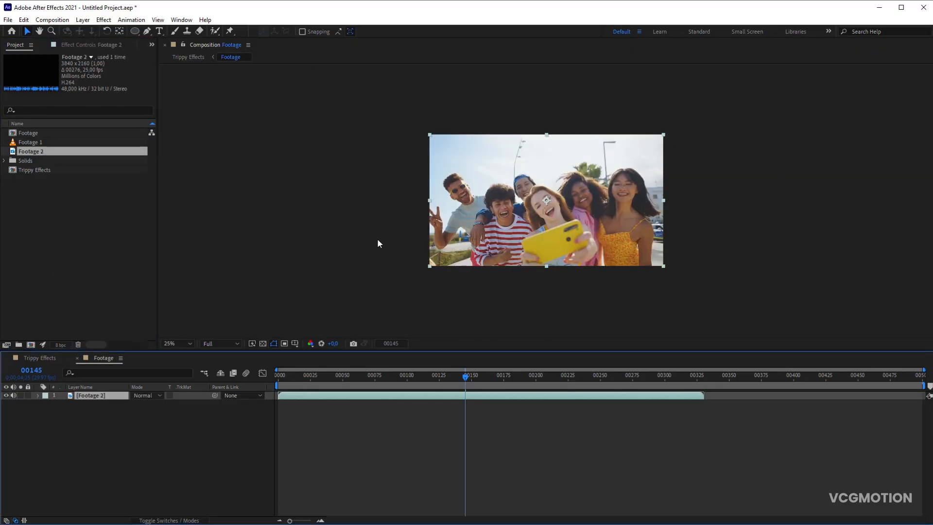
# - Return to the Trippy Effects composition and set the Control layer's Black And White slider to 0
pyautogui.click(47, 358)
pyautogui.click(99, 47)
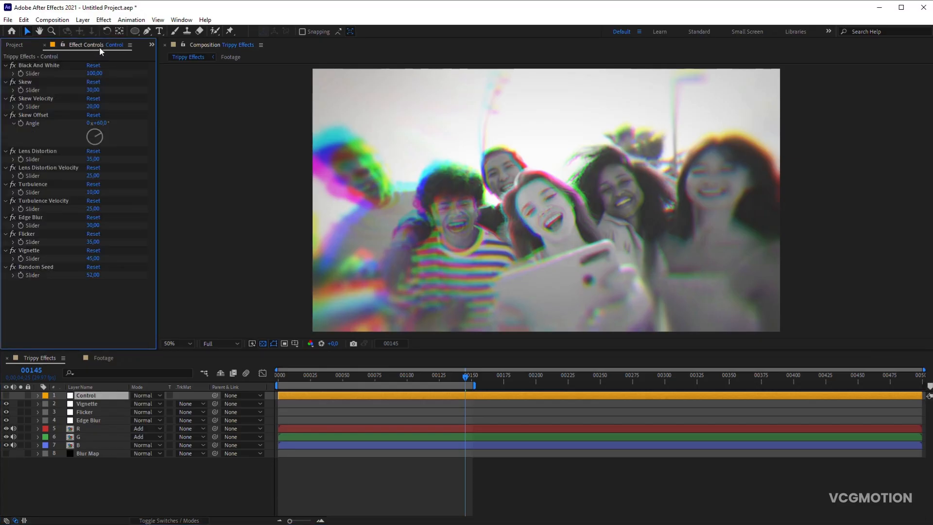
pyautogui.click(94, 74)
pyautogui.write('0')
pyautogui.press('Return')
# - Set the Control layer's Skew slider to 50 and its Skew Velocity slider to 25
pyautogui.click(95, 90)
pyautogui.write('50')
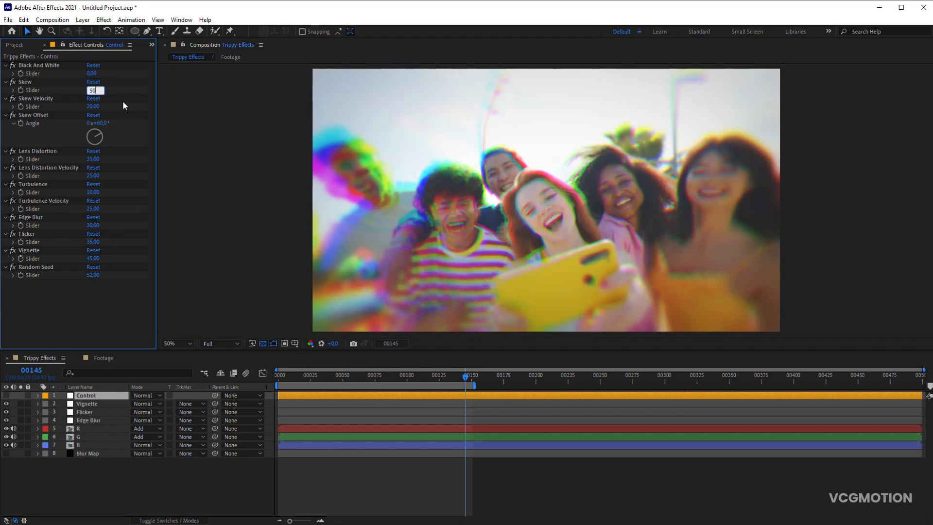
pyautogui.click(93, 107)
pyautogui.write('25')
pyautogui.press('Return')
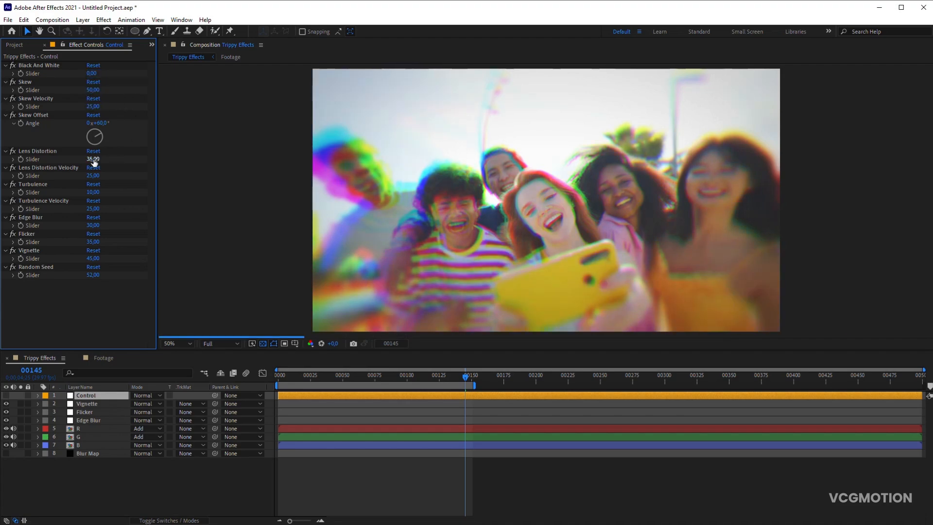
# - Set the Control layer's Lens Distortion and Turbulence sliders to 5 and its Edge Blur slider to 0
pyautogui.click(97, 193)
pyautogui.write('5')
pyautogui.click(93, 226)
pyautogui.write('0')
pyautogui.press('Return')
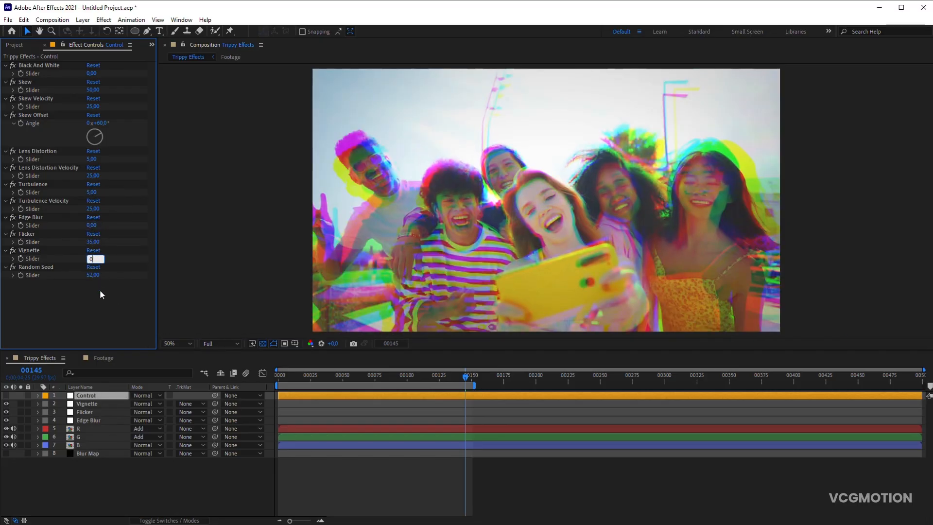
# - Set the Control layer's Vignette slider to 0, raise its Random Seed value and preview the animation
pyautogui.write('0')
pyautogui.press('Return')
pyautogui.moveTo(97, 276); pyautogui.dragTo(111, 277)
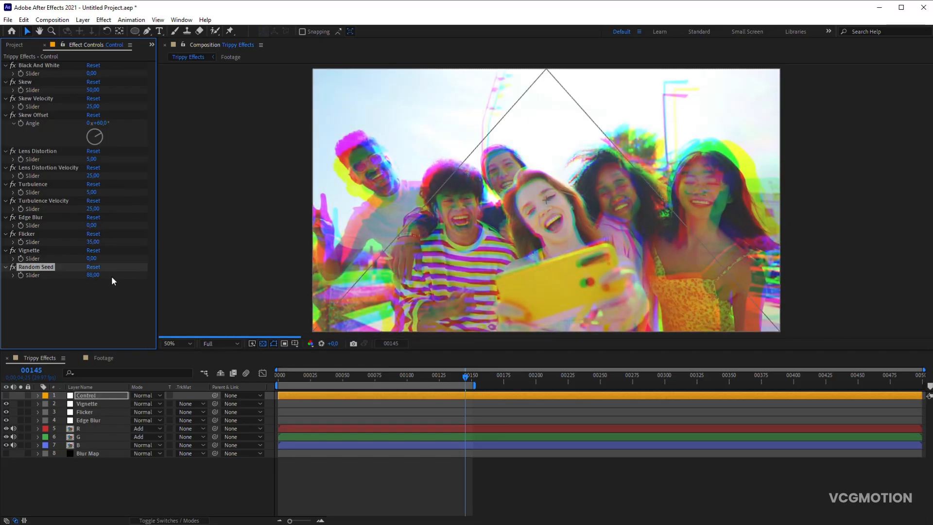
pyautogui.press('space')
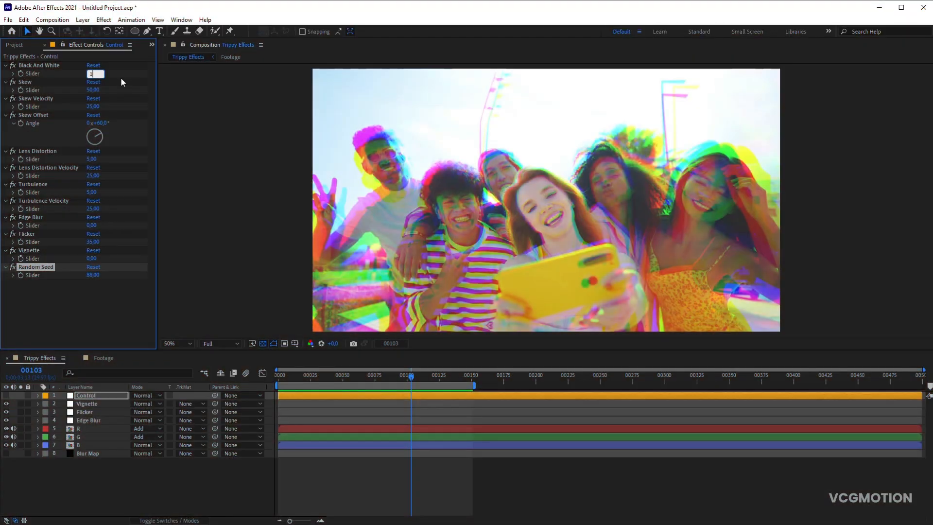
# - Set the Control layer's Black And White to 100, Skew to 10, Skew Velocity to 5 and Skew Offset to 30°
pyautogui.write('00')
pyautogui.click(121, 79)
pyautogui.click(96, 90)
pyautogui.write('10')
pyautogui.click(108, 107)
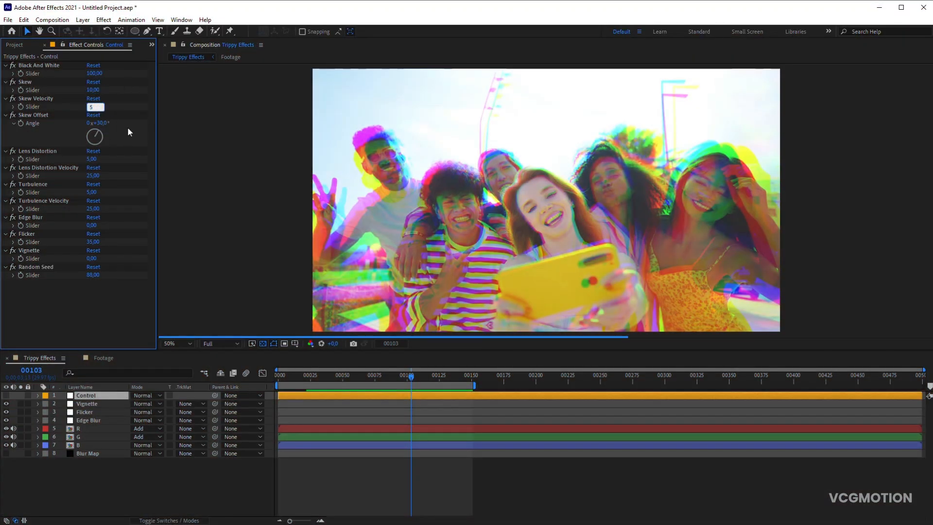
# - Set the Control layer's Lens Distortion and Turbulence to 80 and its Edge Blur and Flicker to 50, and preview the animation
pyautogui.write('80')
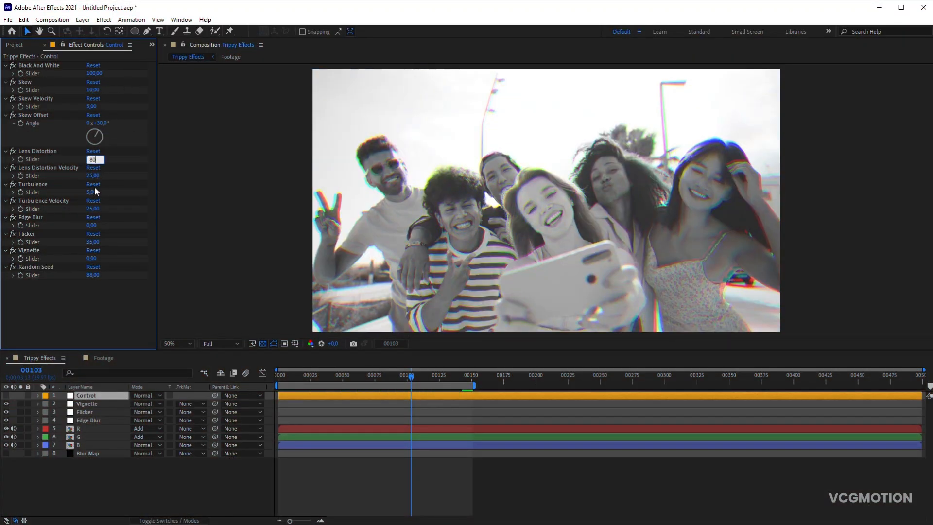
pyautogui.click(92, 192)
pyautogui.press('Return')
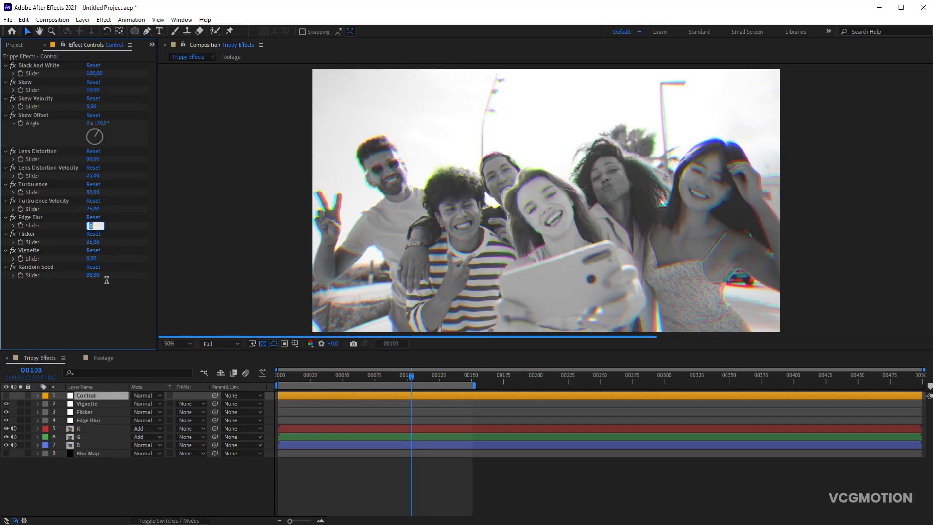
pyautogui.write('50')
pyautogui.press('Return')
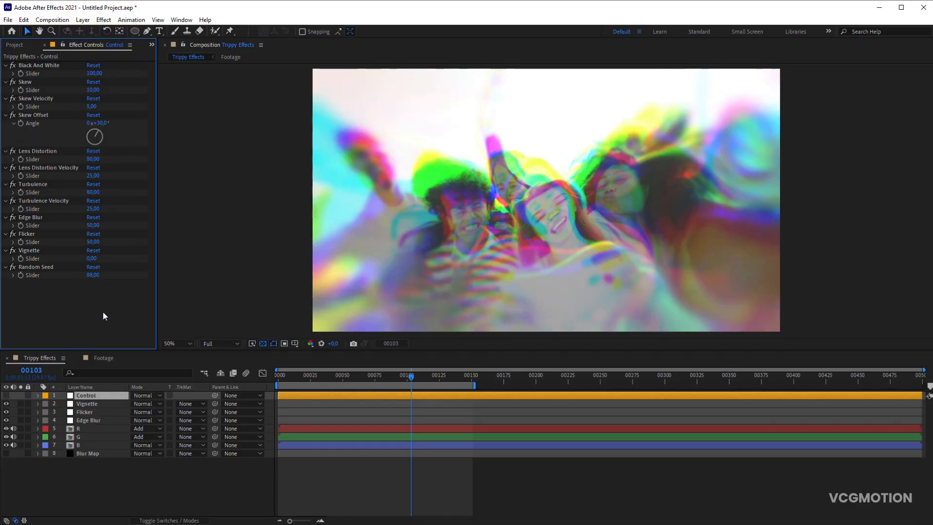
pyautogui.click(215, 490)
pyautogui.press('space')
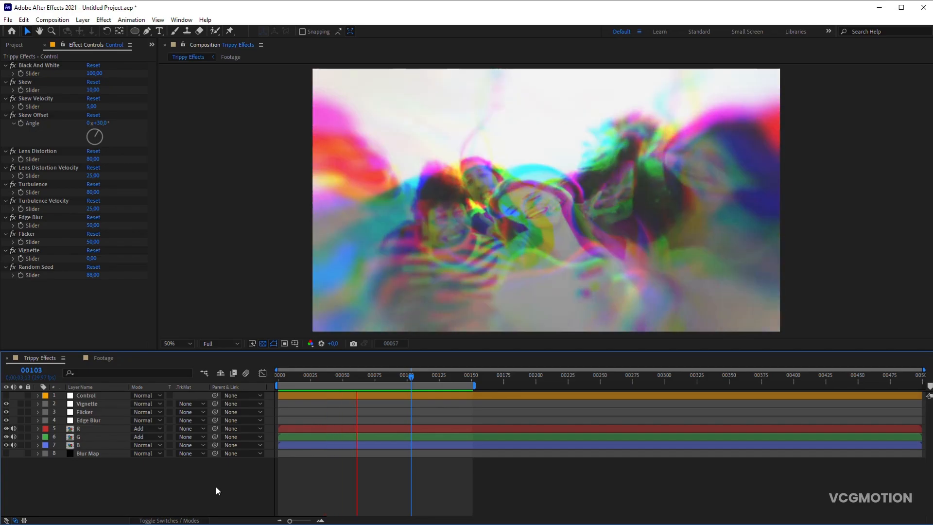